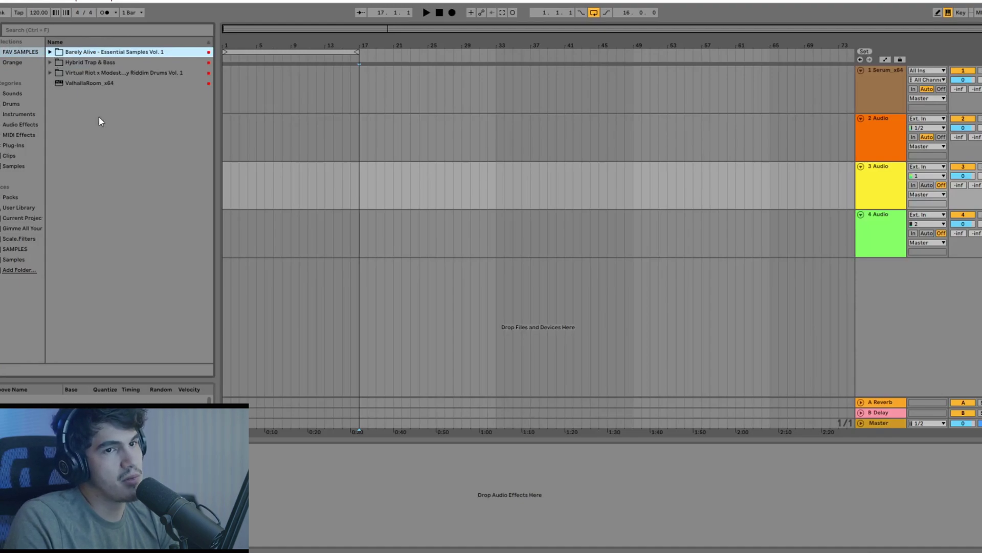
Expand the Virtual Riot riddim drums pack in the favourite samples down to its drum one-shots folder
{"action": "left_click", "coordinate": [50, 73]}
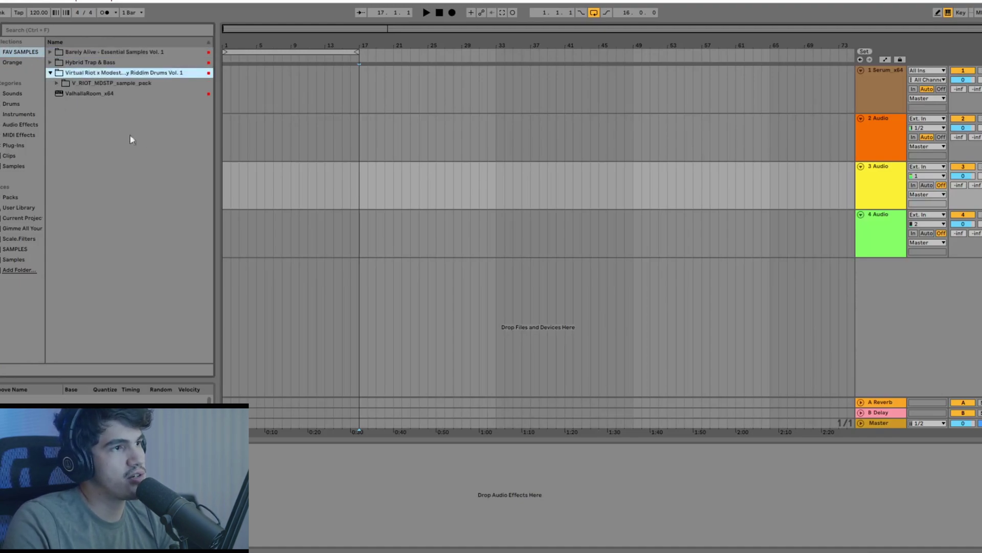
{"action": "left_click", "coordinate": [57, 83]}
{"action": "left_click", "coordinate": [63, 94]}
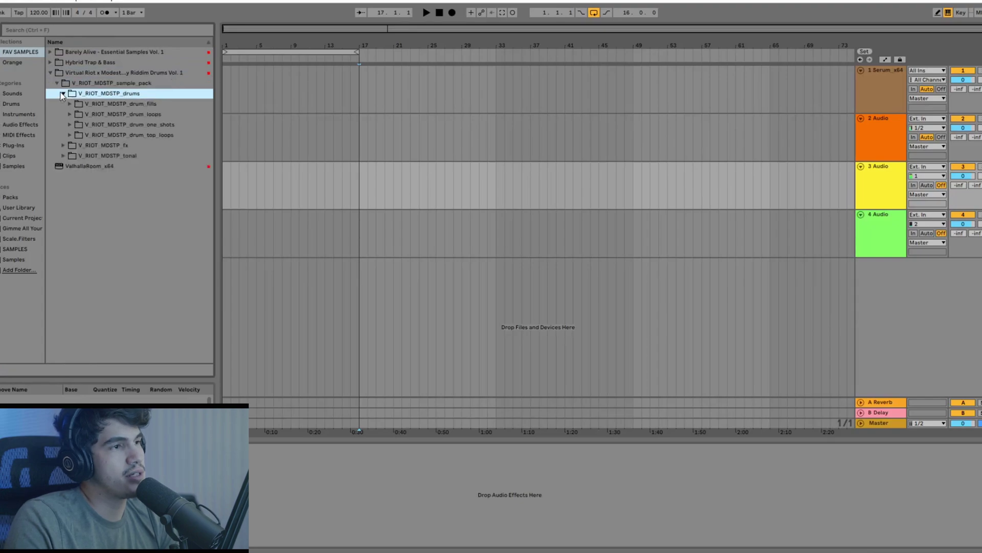
{"action": "left_click", "coordinate": [71, 126]}
Look through the packs folder in the Samples place and return to the favourite samples
{"action": "left_click", "coordinate": [15, 260]}
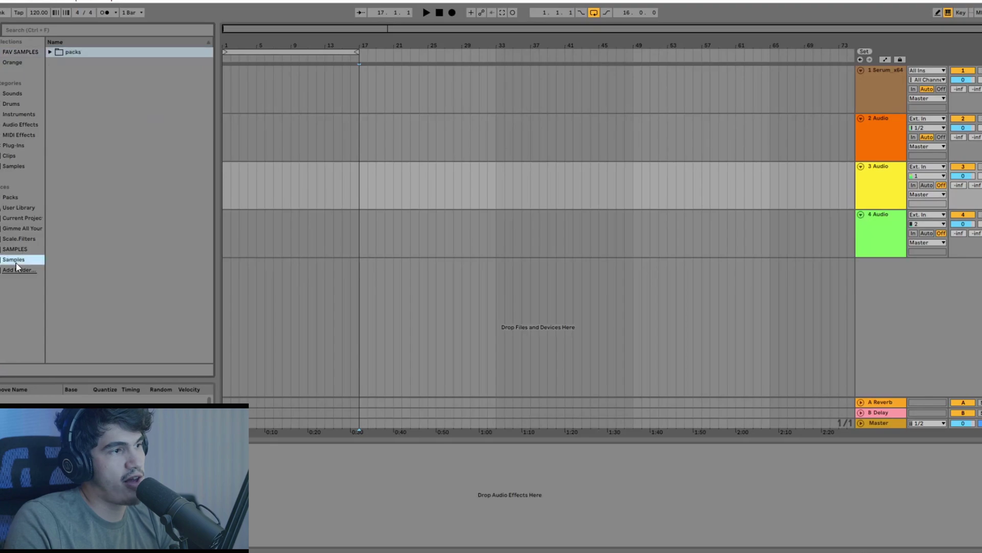
{"action": "left_click", "coordinate": [50, 53]}
{"action": "scroll", "coordinate": [113, 192], "scroll_direction": "down", "scroll_amount": 10}
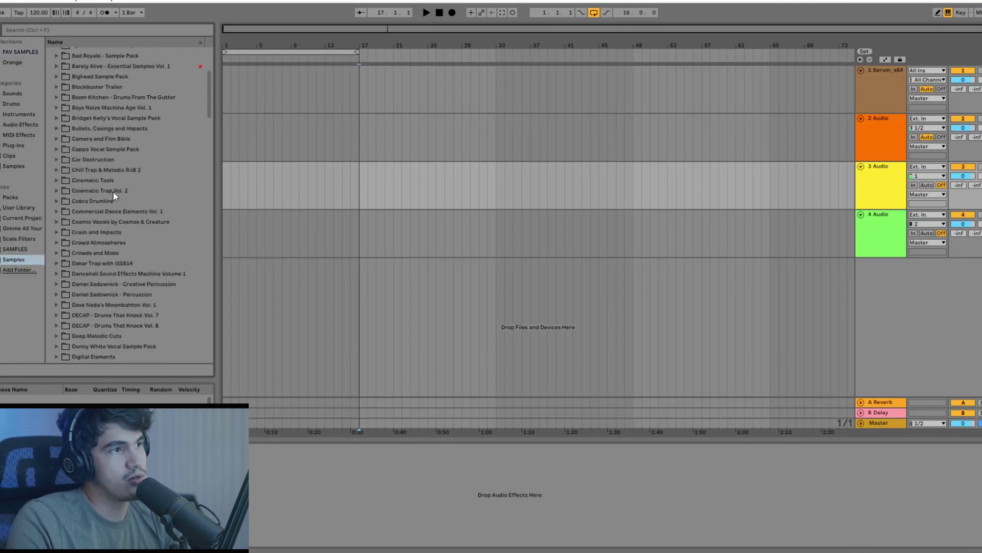
{"action": "scroll", "coordinate": [113, 194], "scroll_direction": "down", "scroll_amount": 10}
{"action": "left_click", "coordinate": [18, 51]}
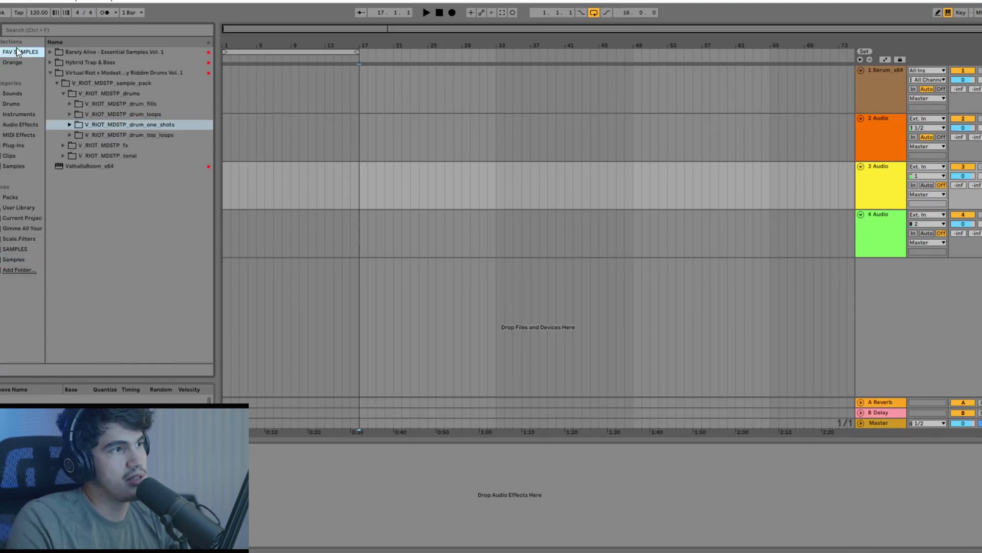
Place V_RIOT_MDSTP_kick_coesfeld.wav from the one-shot kicks folder at bar 1 of audio track 4
{"action": "left_click", "coordinate": [70, 125]}
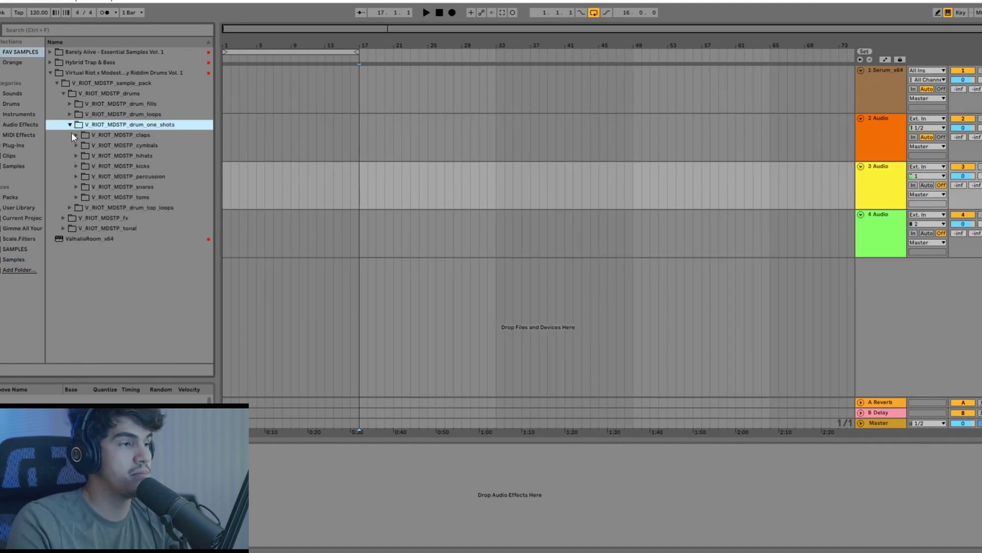
{"action": "left_click", "coordinate": [76, 165]}
{"action": "left_click", "coordinate": [138, 249]}
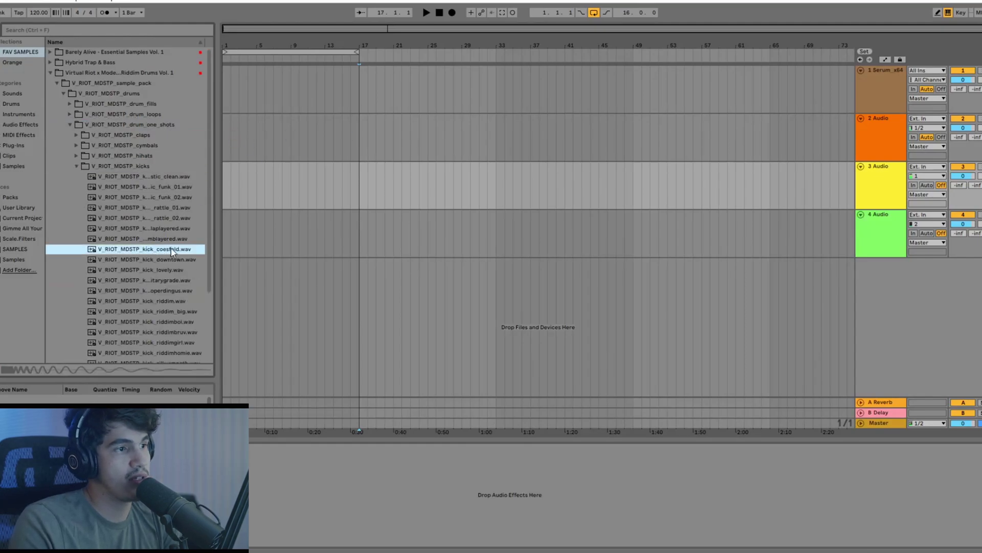
{"action": "left_click_drag", "start_coordinate": [174, 251], "coordinate": [225, 232]}
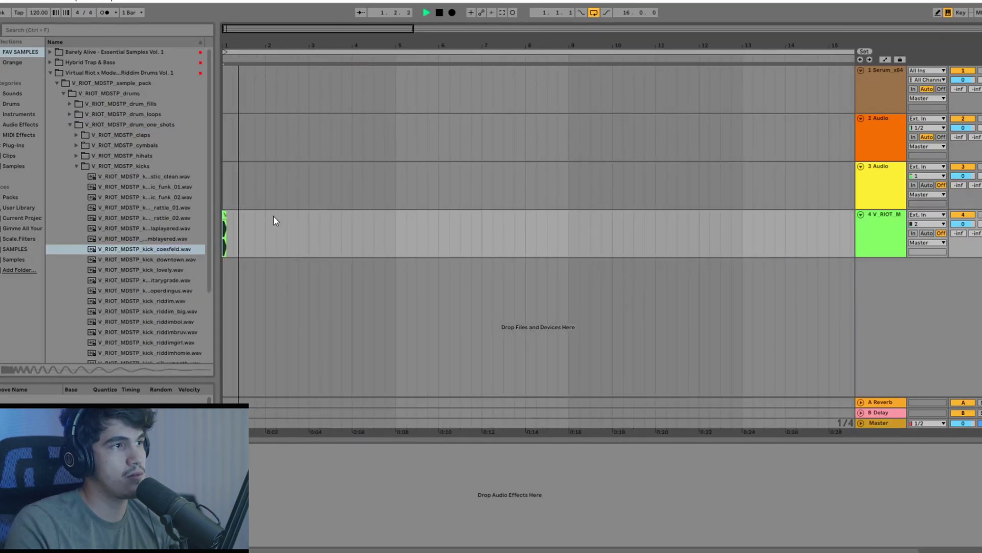
{"action": "key", "text": "space"}
Set the project tempo to 150 BPM and play back the kick briefly
{"action": "left_click_drag", "start_coordinate": [38, 13], "coordinate": [39, 1]}
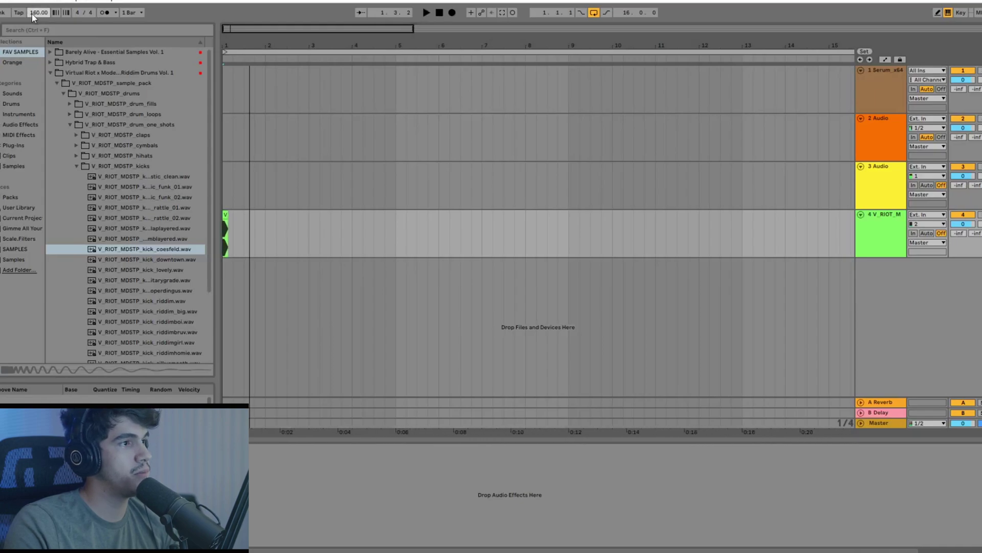
{"action": "type", "text": "150"}
{"action": "key", "text": "Return"}
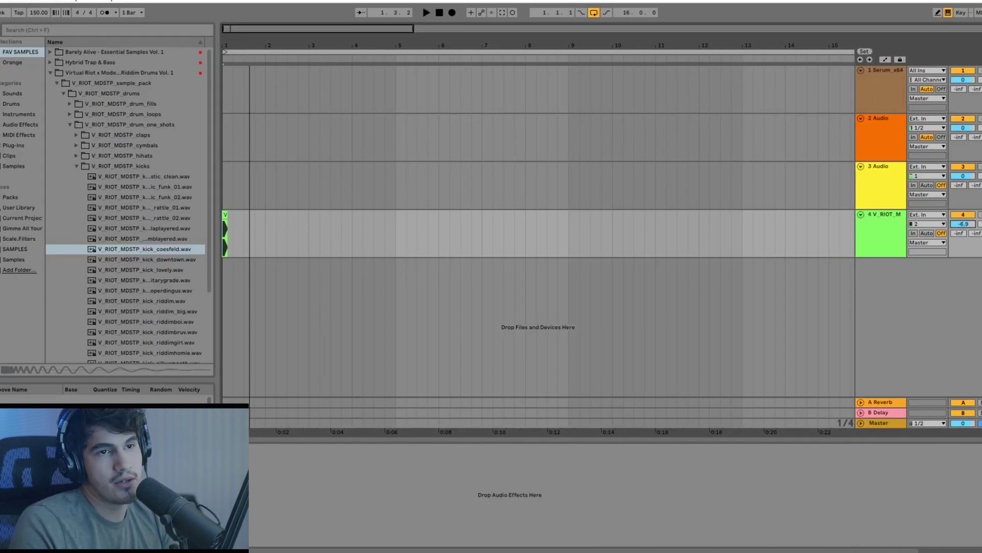
{"action": "key", "text": "space"}
{"action": "key", "text": "space"}
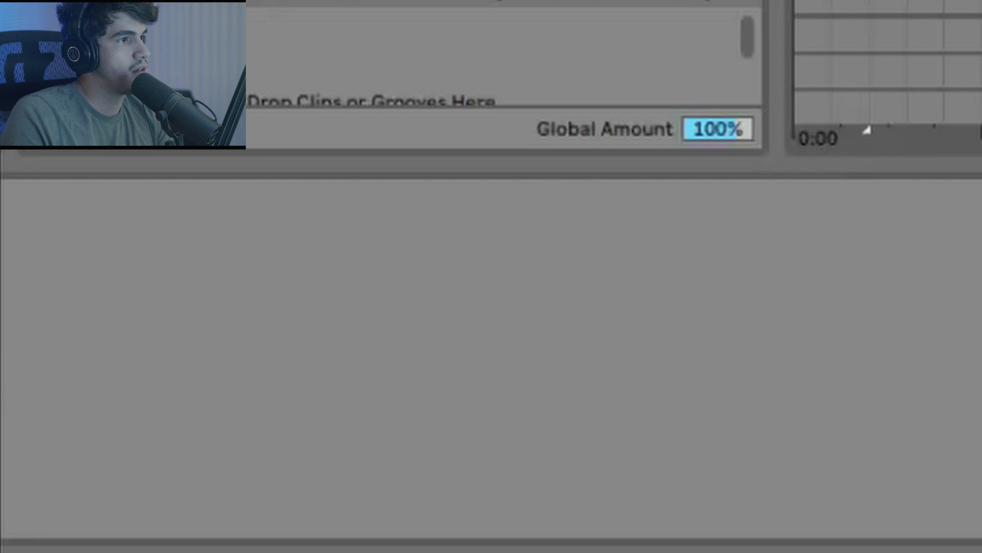
Add a Frequency Shifter to the selected track and raise its coarse frequency slightly during playback
{"action": "double_click", "coordinate": [164, 353]}
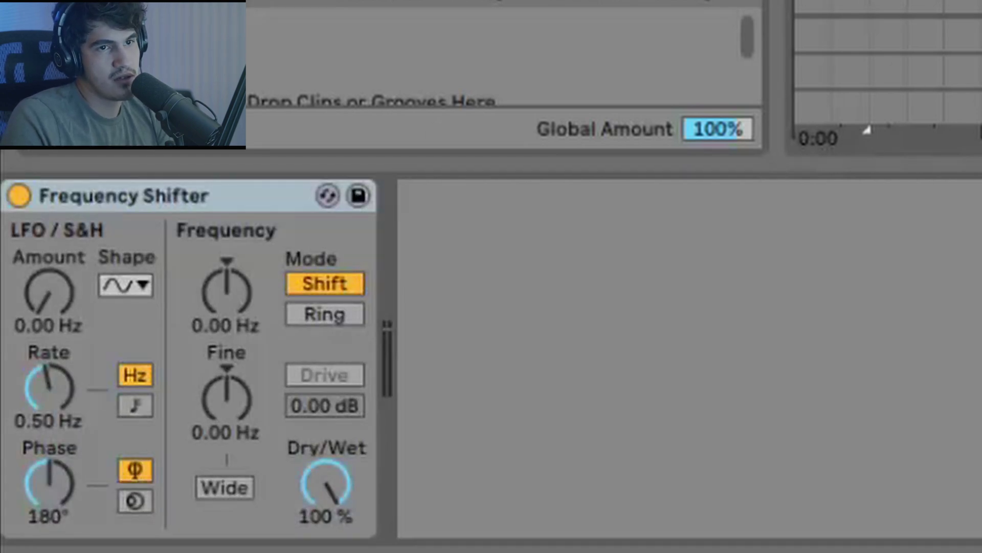
{"action": "key", "text": "space"}
{"action": "mouse_move", "coordinate": [222, 311]}
{"action": "left_mouse_down"}
{"action": "mouse_move", "coordinate": [222, 268]}
{"action": "mouse_move", "coordinate": [222, 302]}
{"action": "left_mouse_up"}
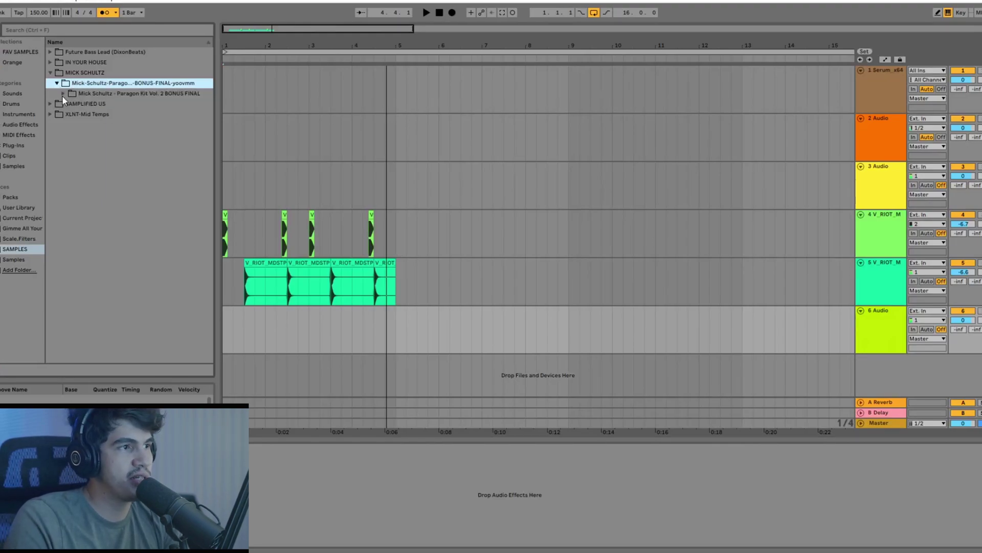
Open the FX folder of the Paragon Kit Vol. 2 sample pack and preview MICK_FX_bending_phones.wav
{"action": "left_click", "coordinate": [63, 93]}
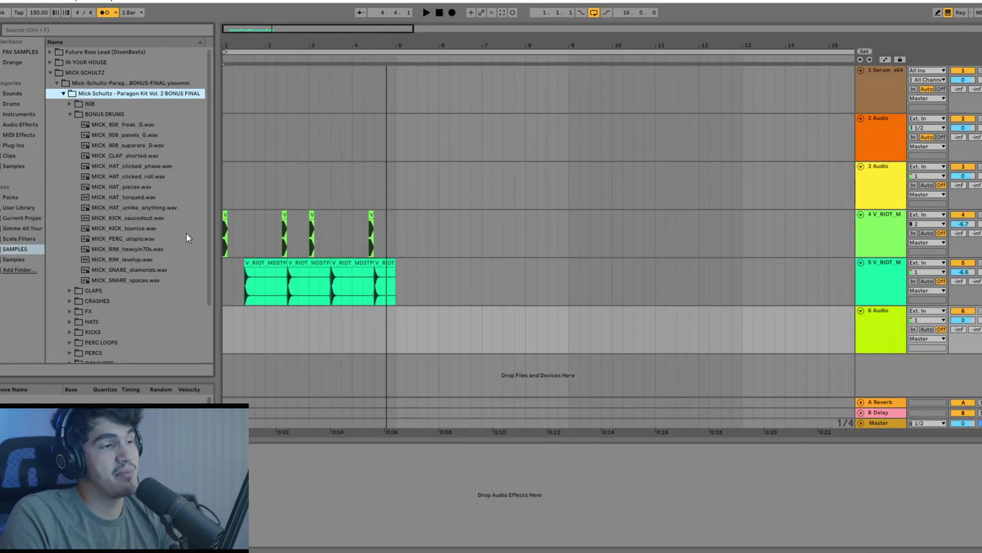
{"action": "left_click", "coordinate": [71, 117]}
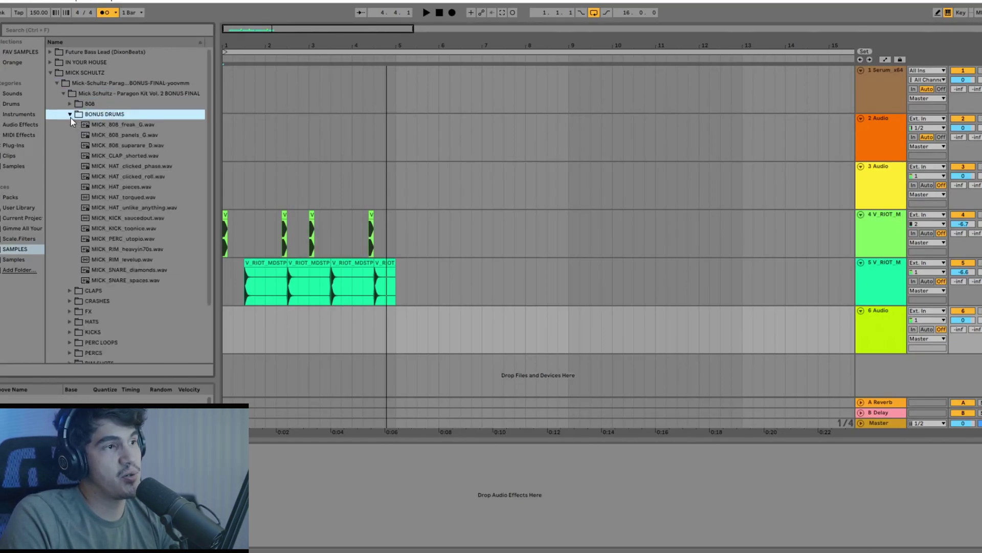
{"action": "scroll", "coordinate": [158, 250], "scroll_direction": "down", "scroll_amount": 3}
{"action": "left_click", "coordinate": [69, 243]}
{"action": "left_click", "coordinate": [138, 101]}
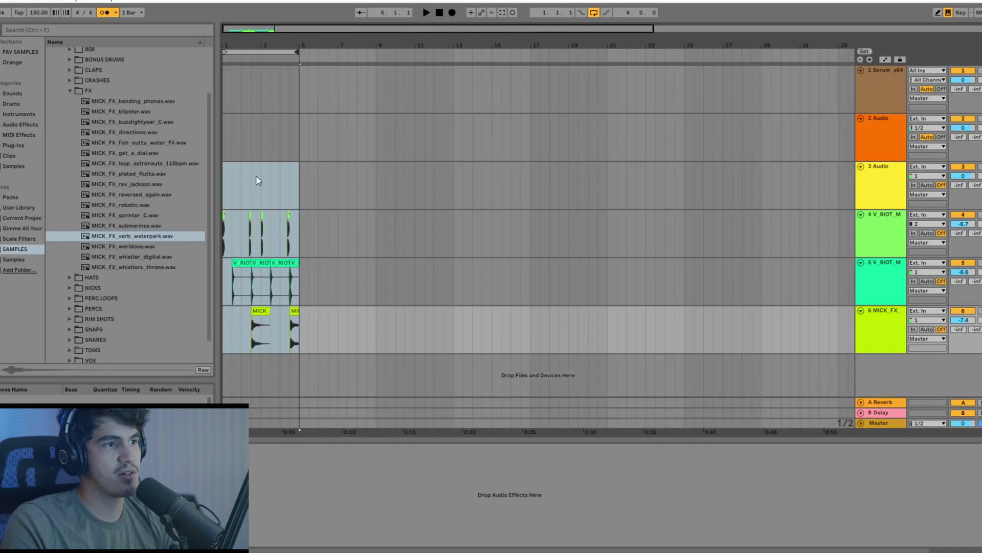
Play the four-bar kick, snare and FX pattern from the start and inspect the clip arrangement
{"action": "left_click", "coordinate": [225, 148]}
{"action": "key", "text": "space"}
{"action": "key", "text": "plus"}
{"action": "key", "text": "plus"}
{"action": "key", "text": "plus"}
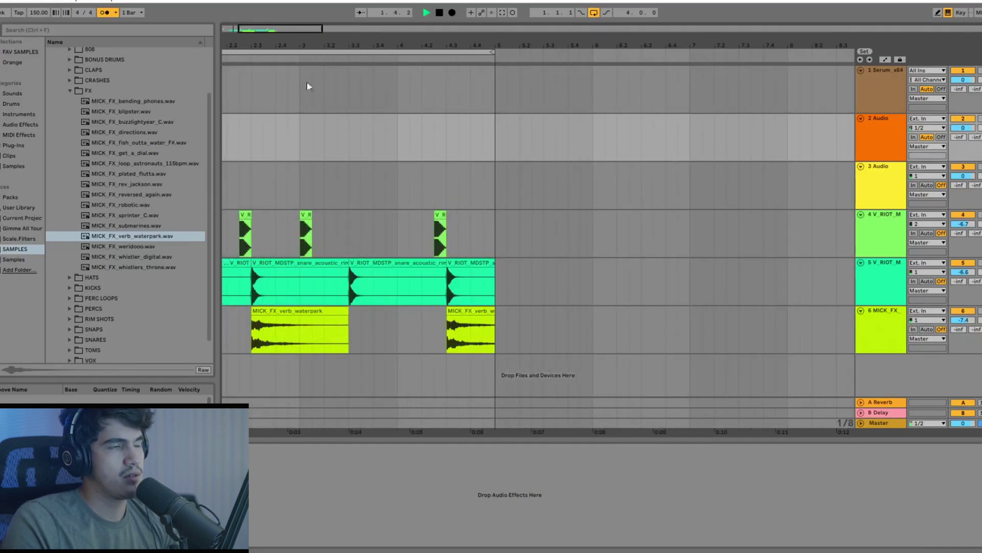
{"action": "key", "text": "plus"}
{"action": "key", "text": "minus"}
{"action": "key", "text": "minus"}
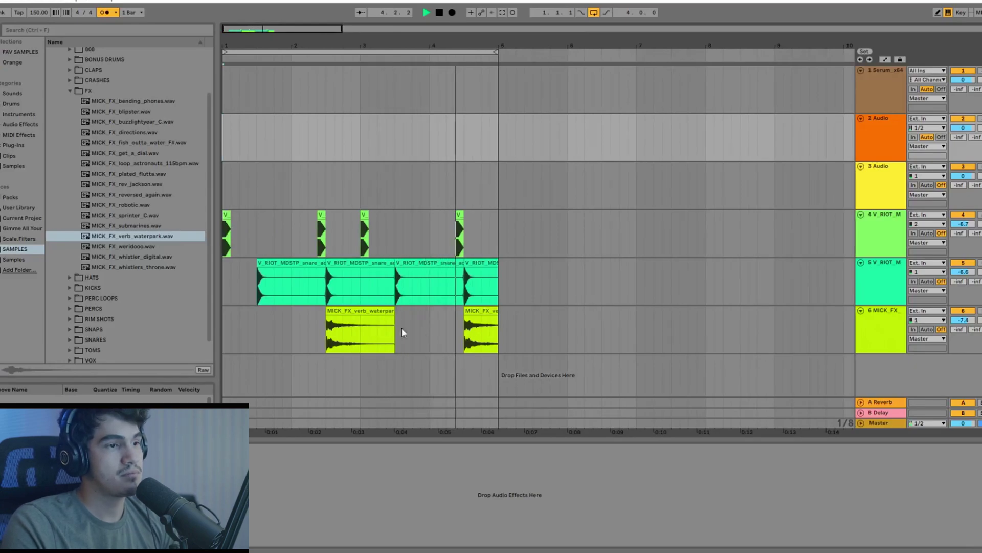
Duplicate the MICK_FX_verb_waterpark track together with its clips
{"action": "right_click", "coordinate": [885, 310]}
{"action": "left_click", "coordinate": [916, 348]}
{"action": "scroll", "coordinate": [366, 330], "scroll_direction": "down", "scroll_amount": 1}
Reverse both clips on the duplicated FX track and play them back from the first reversed clip
{"action": "left_click", "coordinate": [366, 330]}
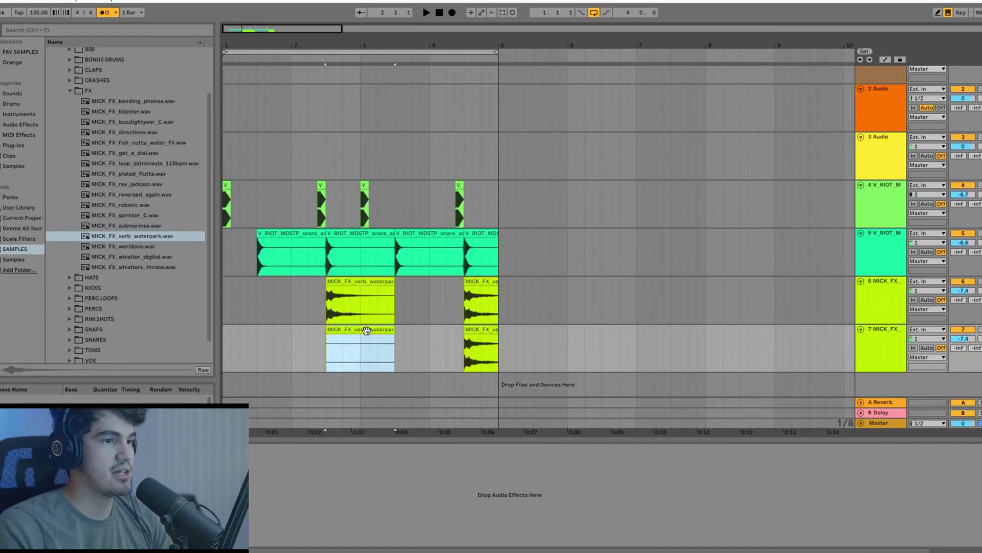
{"action": "left_click", "coordinate": [467, 349]}
{"action": "left_click", "coordinate": [328, 345]}
{"action": "key", "text": "space"}
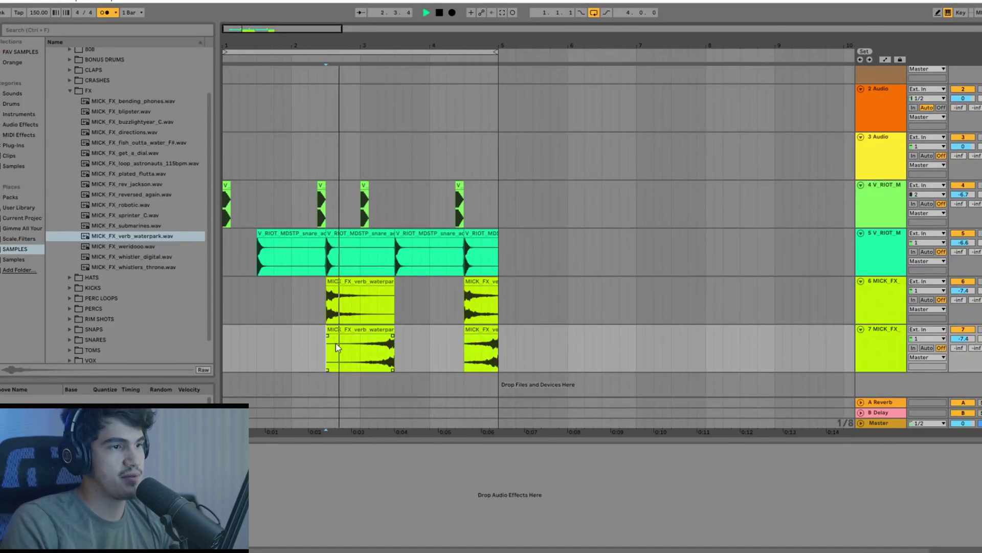
Set the warp mode of the first reversed FX clip to Complex
{"action": "double_click", "coordinate": [379, 348]}
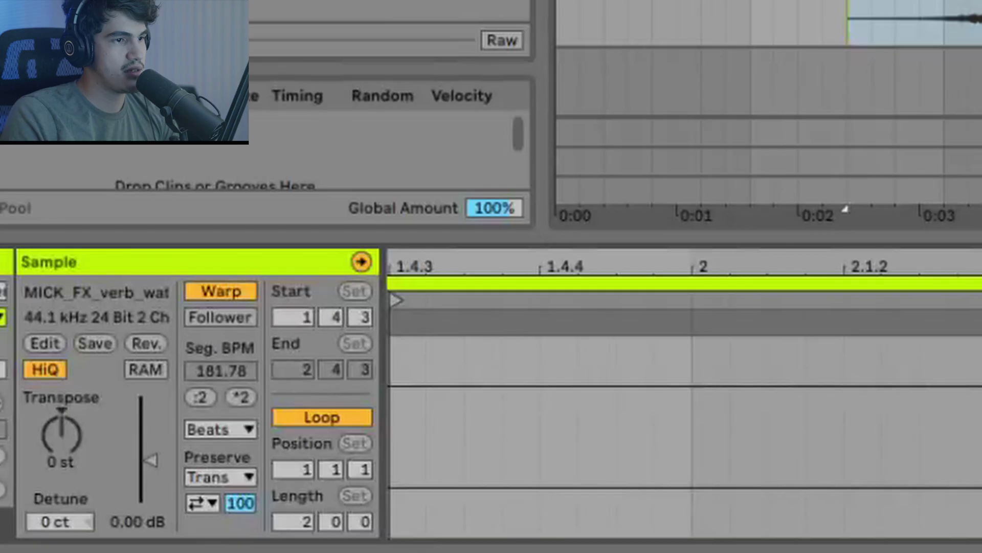
{"action": "left_click", "coordinate": [104, 507]}
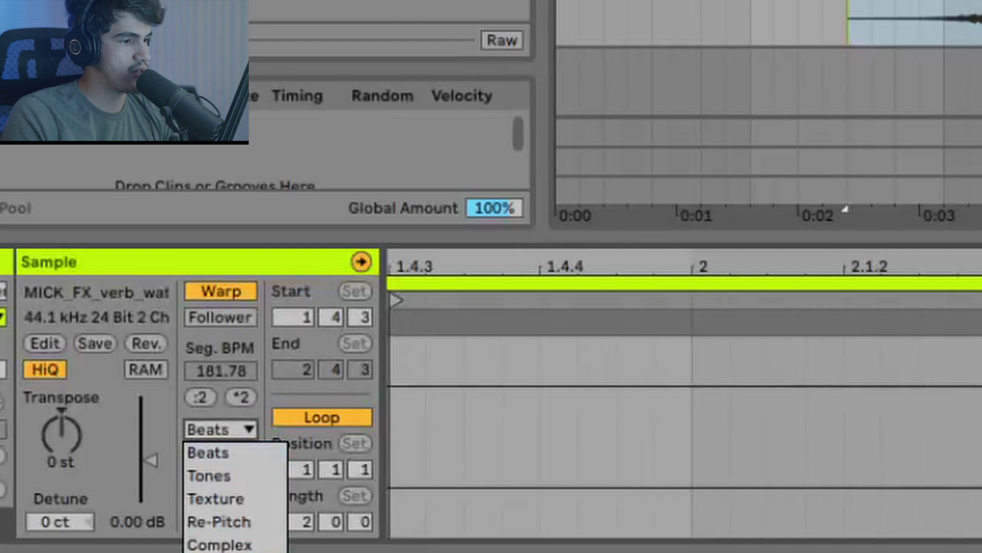
{"action": "left_click", "coordinate": [220, 545]}
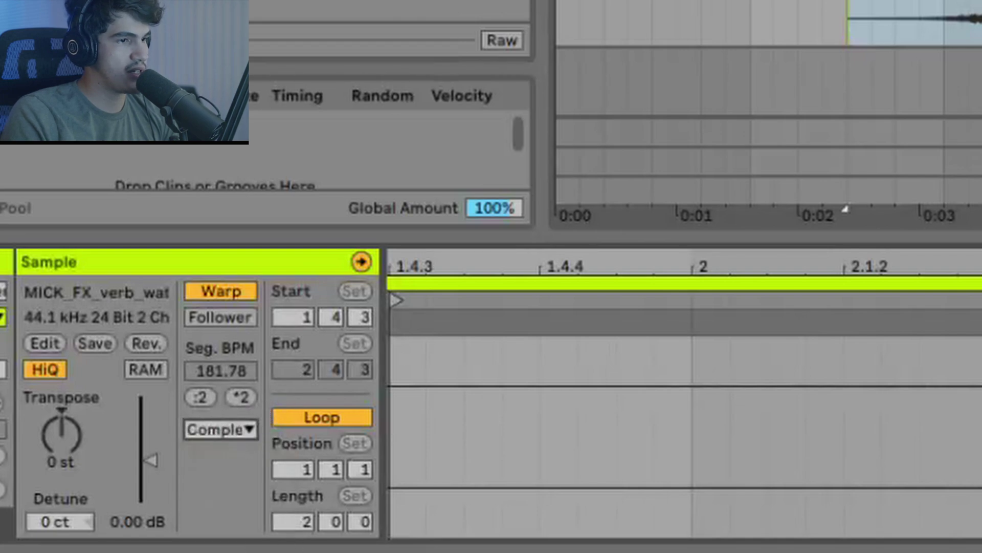
Trim the first reversed FX clip to a sample start of 2.2.1, add a fade-in and play it back
{"action": "left_click_drag", "start_coordinate": [849, 2], "coordinate": [920, 2]}
{"action": "left_click", "coordinate": [921, 21]}
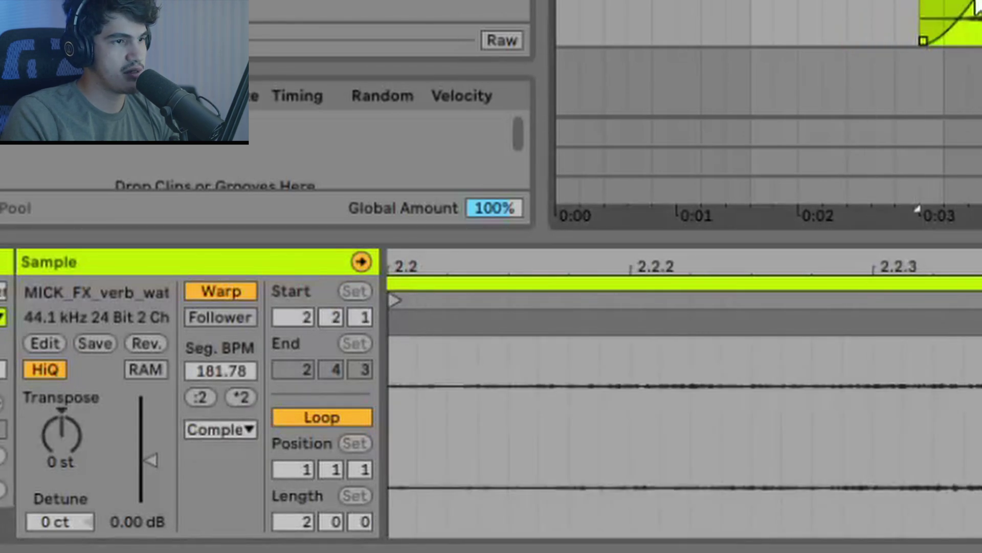
{"action": "left_click", "coordinate": [932, 3]}
{"action": "key", "text": "space"}
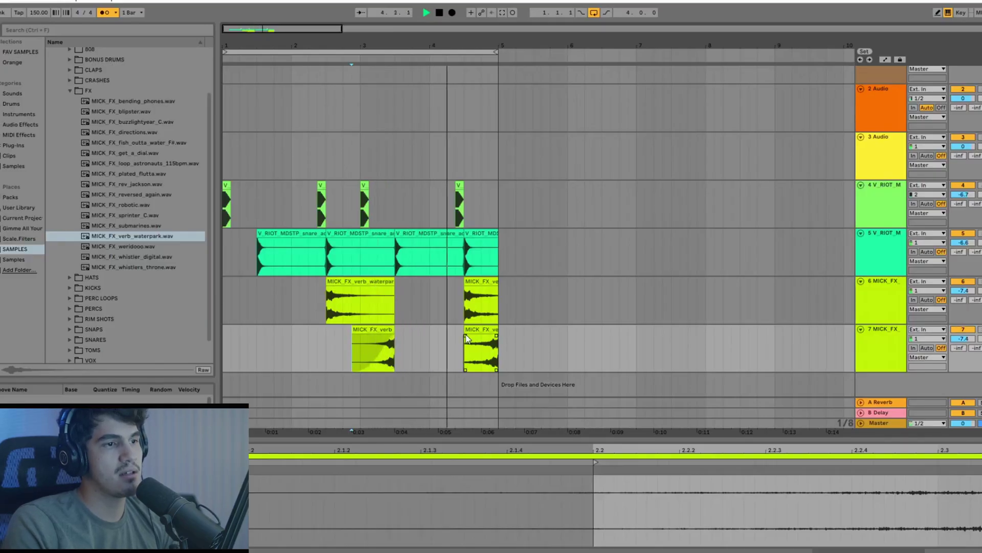
Add a full-length fade-in to the second reversed FX clip and play the pattern from bar 1
{"action": "key", "text": "space"}
{"action": "left_click_drag", "start_coordinate": [469, 341], "coordinate": [519, 348]}
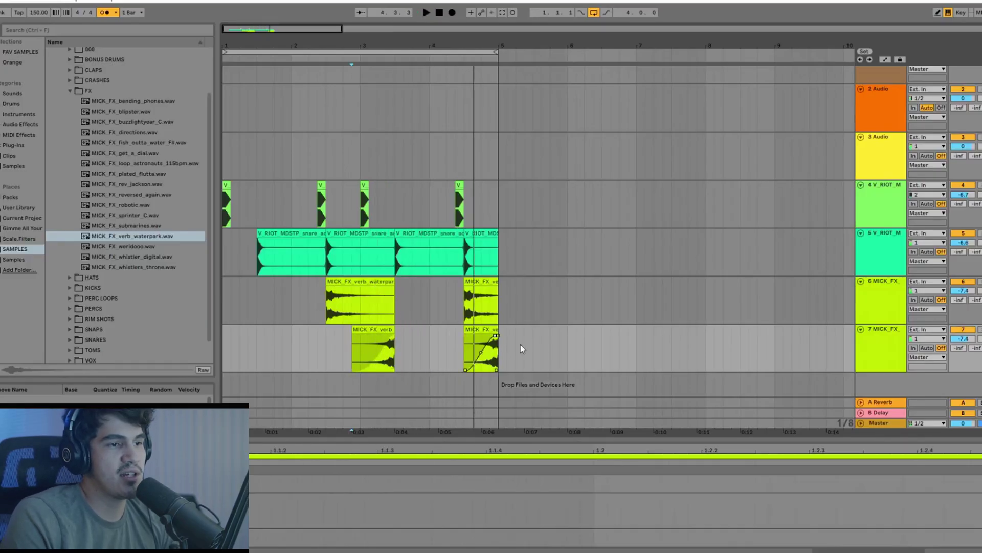
{"action": "left_click", "coordinate": [224, 348]}
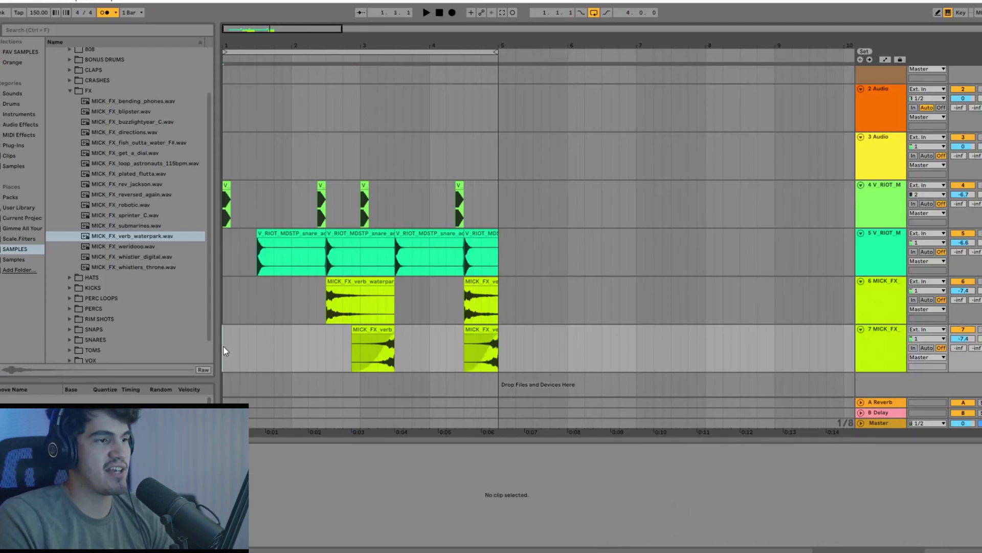
{"action": "key", "text": "space"}
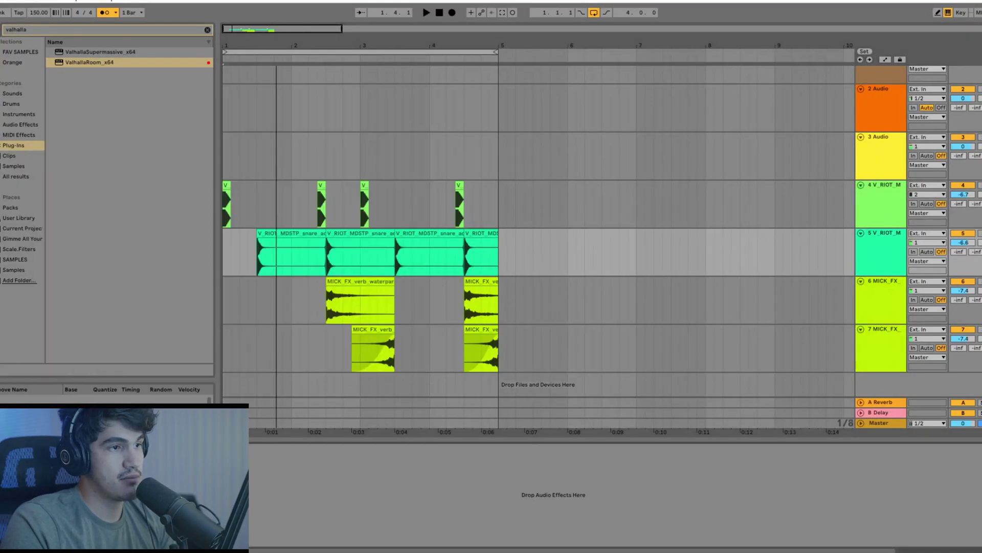
Move the snare track's ValhallaRoom window clear of the arranged clips
{"action": "left_click_drag", "start_coordinate": [306, 118], "coordinate": [407, 150]}
{"action": "left_click", "coordinate": [415, 174]}
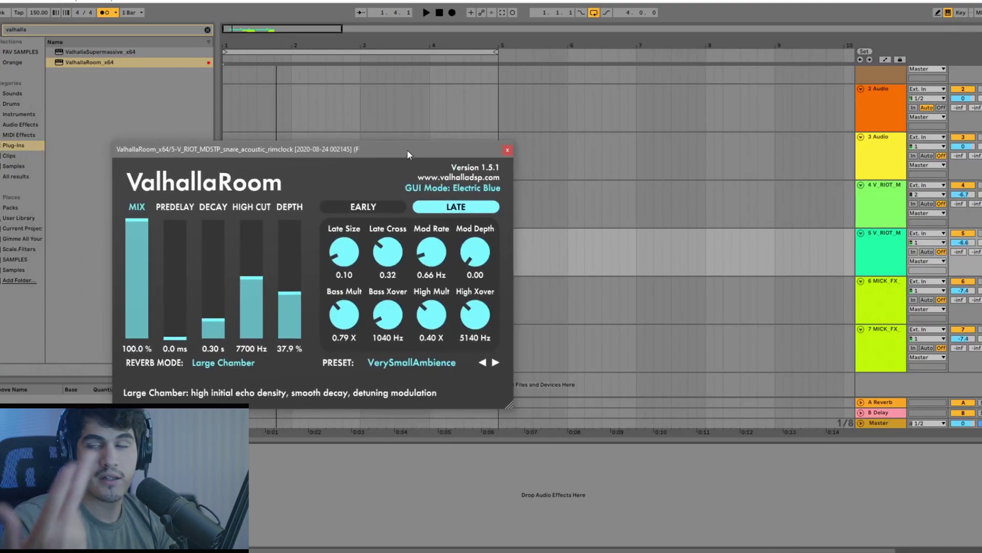
{"action": "left_click", "coordinate": [381, 248]}
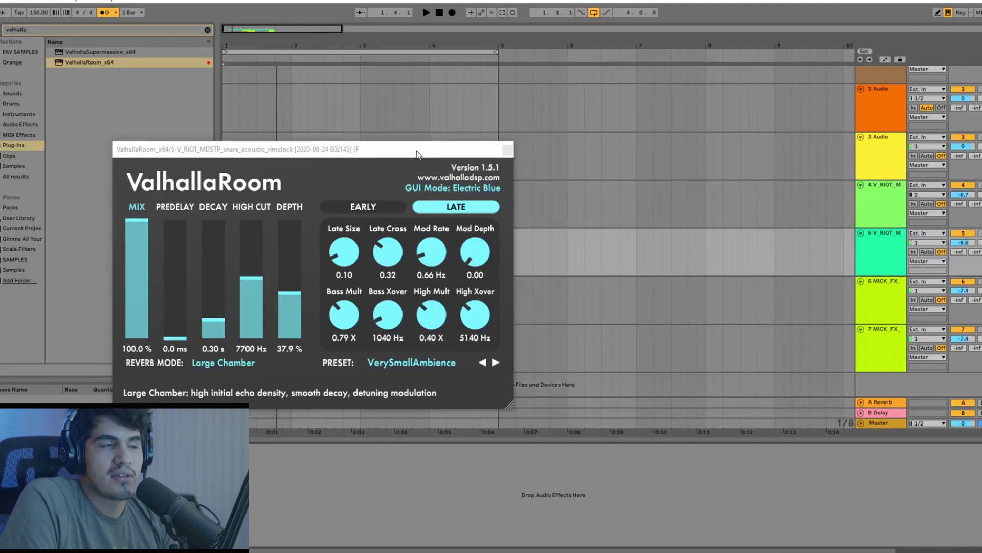
{"action": "left_click", "coordinate": [418, 153]}
{"action": "left_click_drag", "start_coordinate": [399, 156], "coordinate": [800, 145]}
Switch the snare's ValhallaRoom reverb to the MediumAmbience preset and close the plug-in window
{"action": "left_click", "coordinate": [937, 353]}
{"action": "left_click", "coordinate": [926, 354]}
{"action": "left_click", "coordinate": [926, 355]}
{"action": "left_click", "coordinate": [936, 354]}
{"action": "key", "text": "space"}
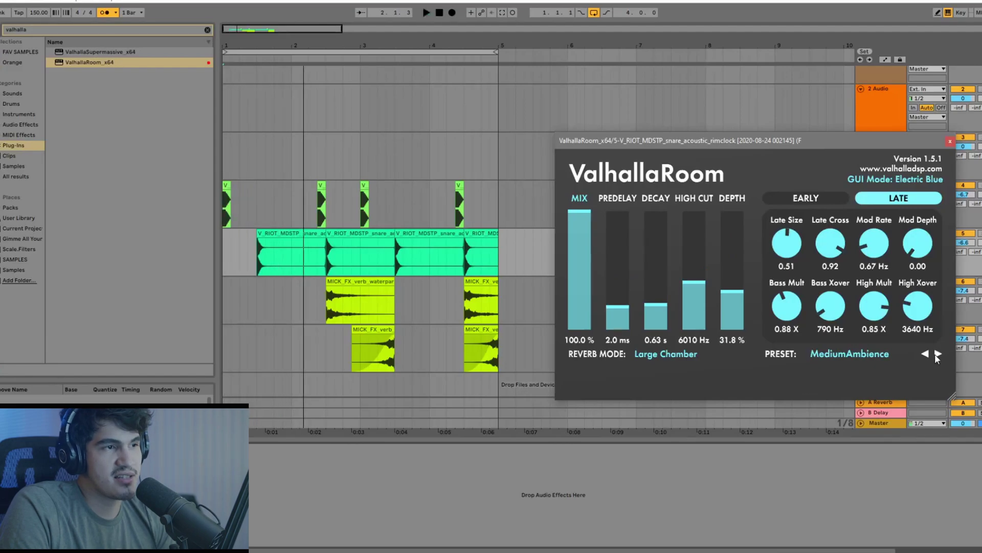
{"action": "left_click", "coordinate": [950, 141]}
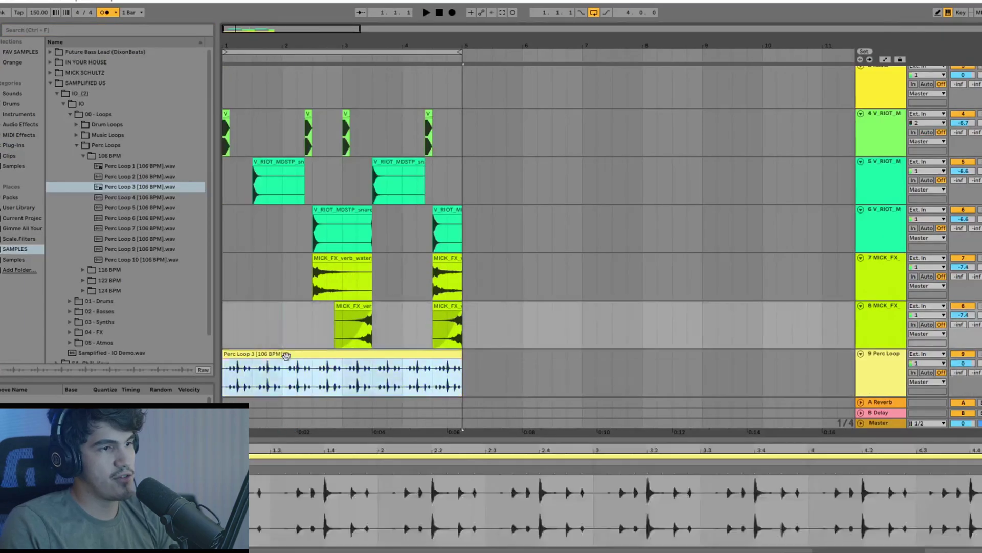
Replace the percussion clip on track 9 with a fresh Perc Loop 3 [106 BPM].wav at bar 1 and play back the drums
{"action": "key", "text": "Delete"}
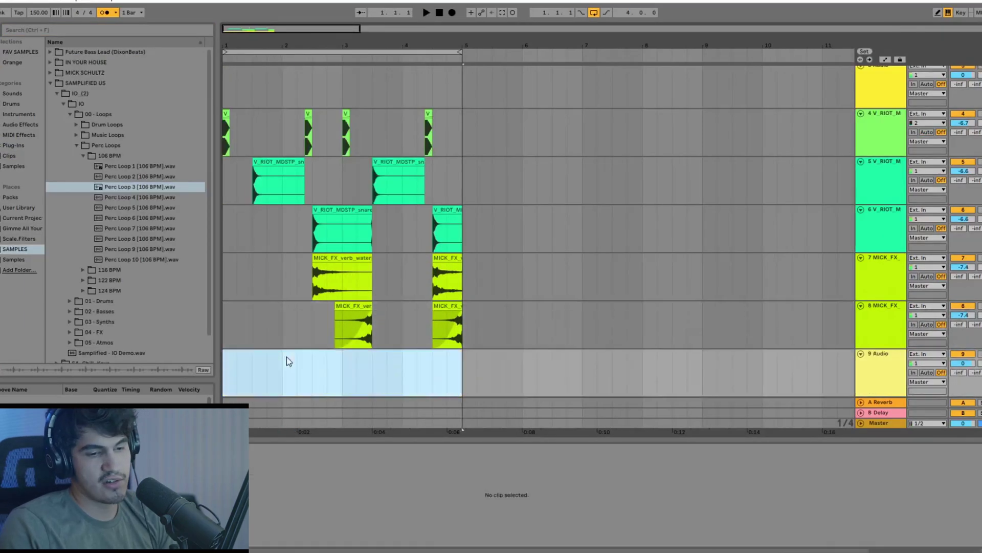
{"action": "left_click_drag", "start_coordinate": [148, 187], "coordinate": [233, 366]}
{"action": "key", "text": "space"}
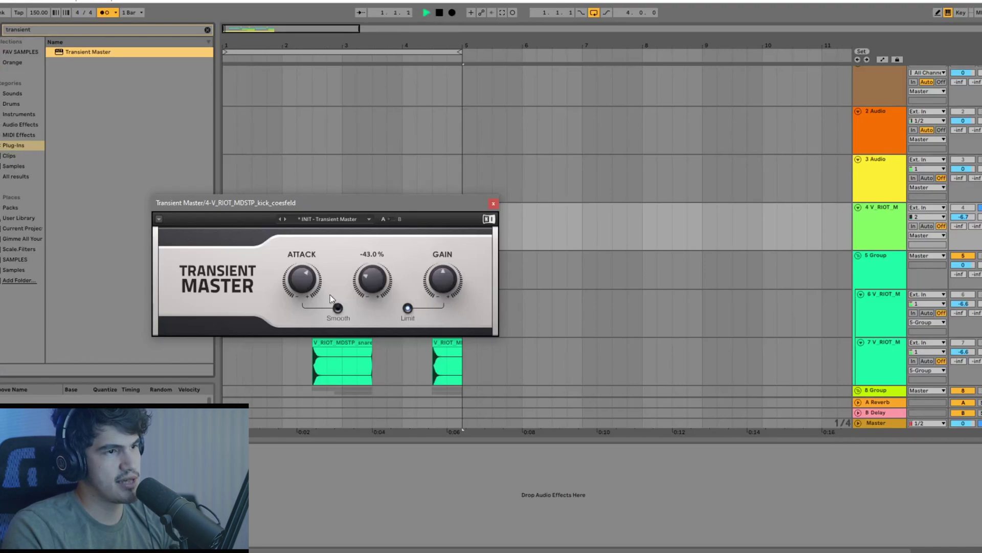
{"action": "key", "text": "space"}
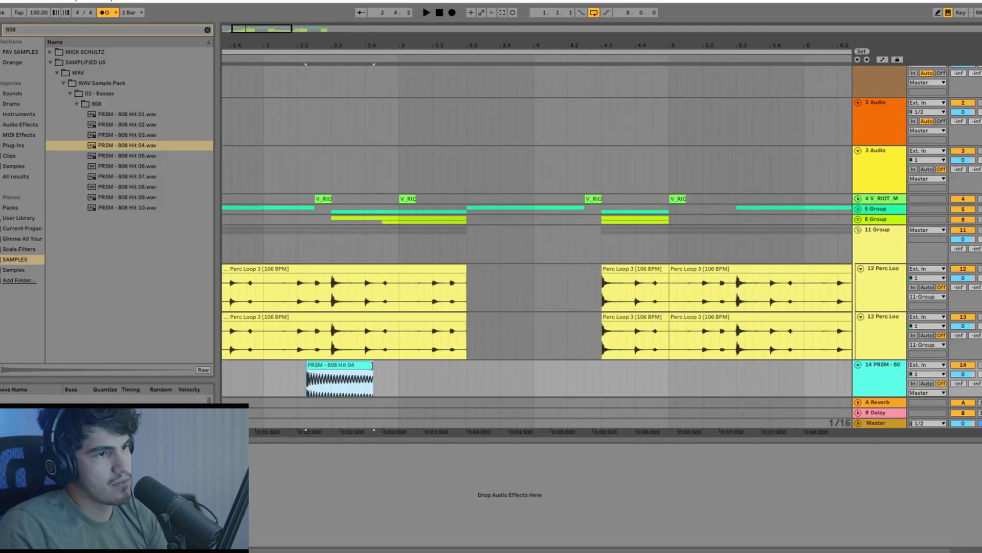
Extend the PRSM - 808 Hit 04 clip in bar 2 to the kick at bar 3 and duplicate it there
{"action": "left_click_drag", "start_coordinate": [373, 365], "coordinate": [399, 365]}
{"action": "scroll", "coordinate": [398, 363], "scroll_direction": "down", "scroll_amount": 5}
{"action": "scroll", "coordinate": [261, 365], "scroll_direction": "up", "scroll_amount": 3}
{"action": "key", "text": "ctrl+d"}
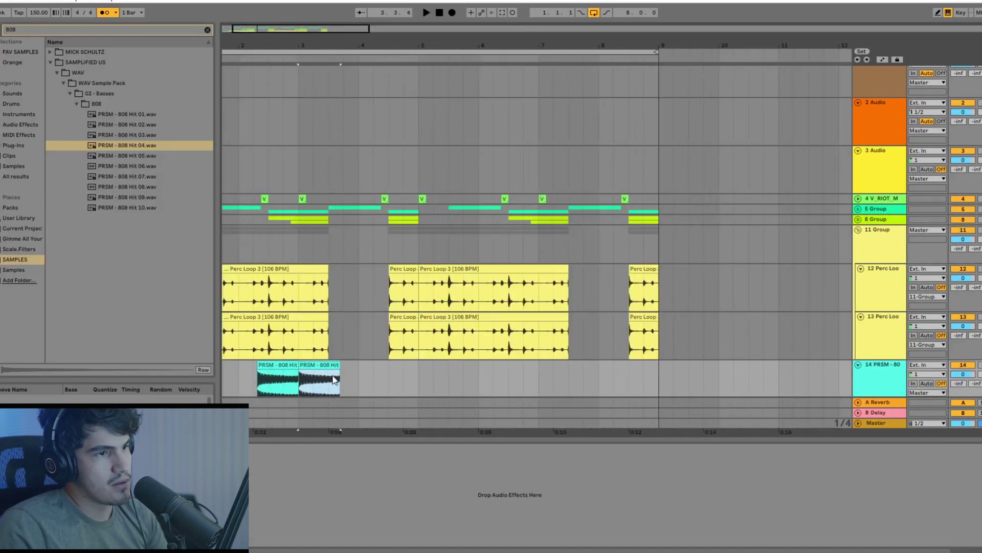
Extend the 808 clip at bar 3 to the next kick in bar 4 and duplicate it from that kick
{"action": "left_click_drag", "start_coordinate": [336, 368], "coordinate": [366, 367]}
{"action": "scroll", "coordinate": [382, 374], "scroll_direction": "up", "scroll_amount": 5}
{"action": "key", "text": "ctrl+d"}
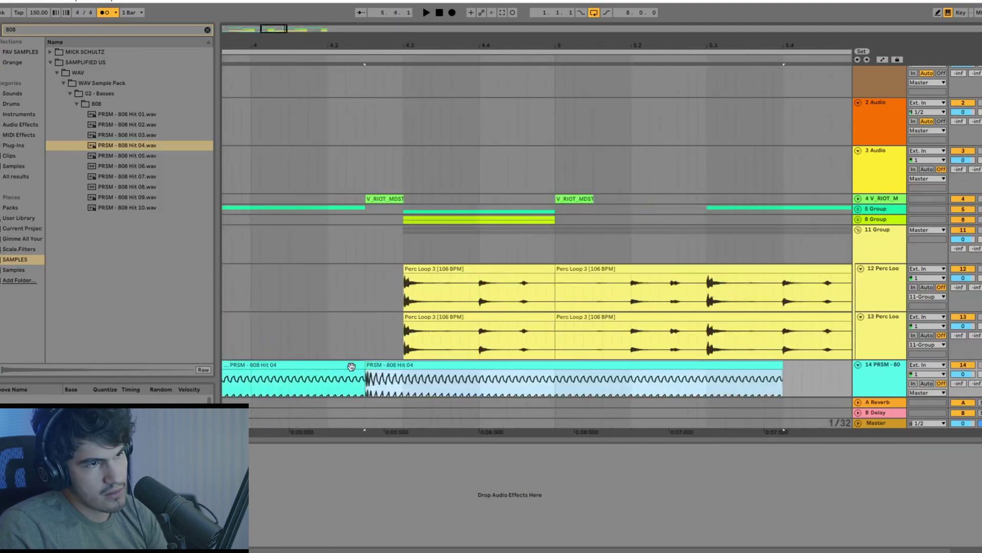
{"action": "scroll", "coordinate": [228, 364], "scroll_direction": "down", "scroll_amount": 8}
{"action": "scroll", "coordinate": [251, 358], "scroll_direction": "up", "scroll_amount": 4}
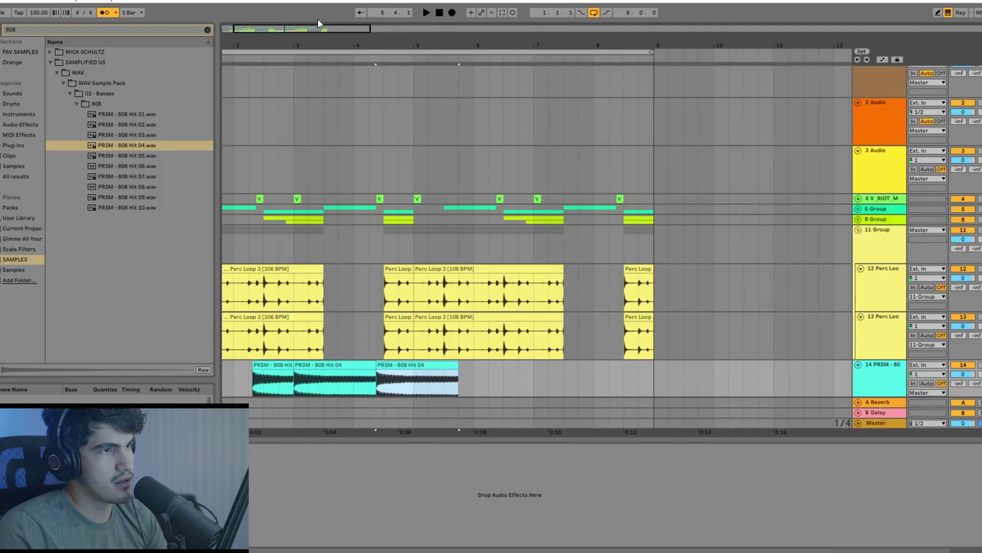
Play back the eight-bar pattern to check the 808 clips against the snares and percussion loops
{"action": "scroll", "coordinate": [253, 61], "scroll_direction": "left", "scroll_amount": 3}
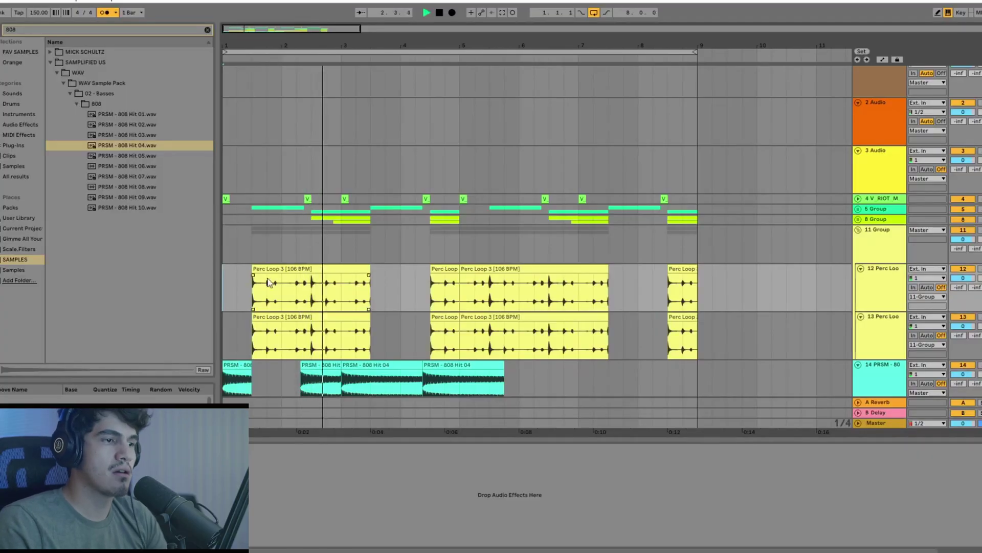
{"action": "scroll", "coordinate": [287, 309], "scroll_direction": "up", "scroll_amount": 5}
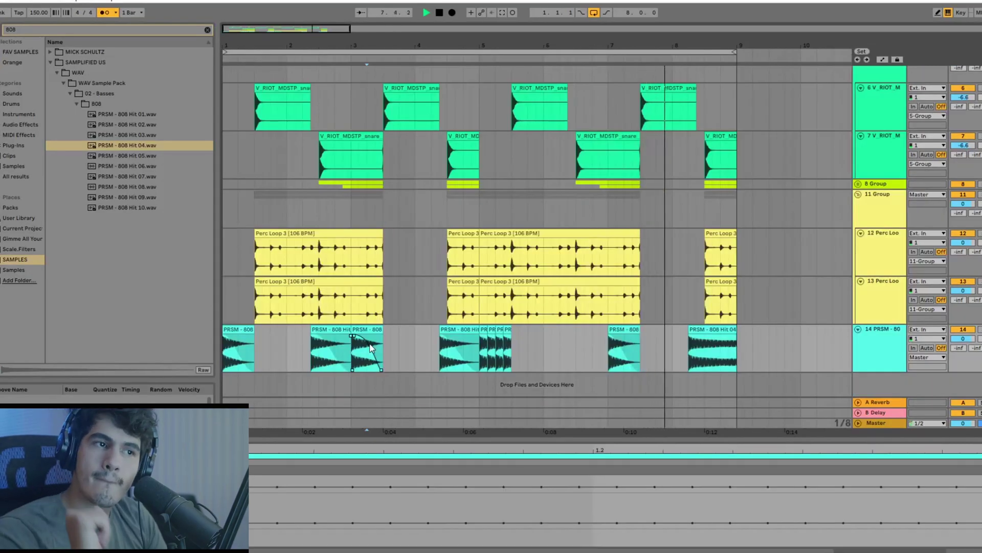
{"action": "key", "text": "space"}
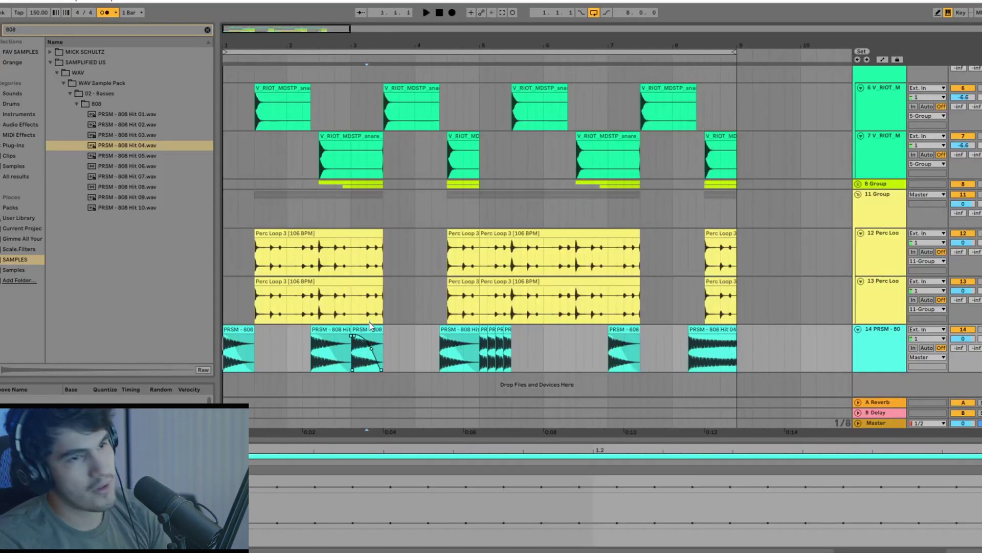
Add the Utility audio effect to 808 track 14 and set up its Bass Mono control around 120 Hz
{"action": "left_click", "coordinate": [222, 165]}
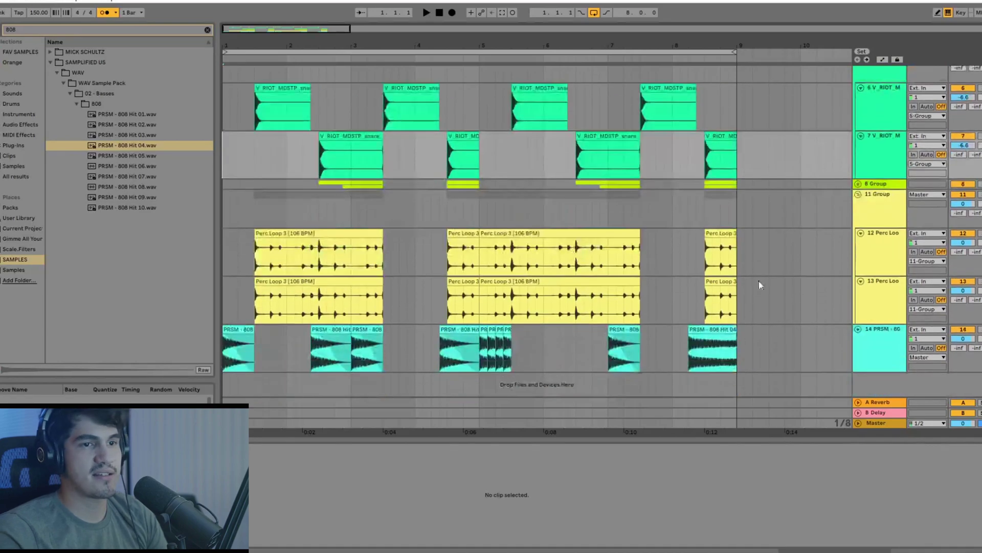
{"action": "left_click", "coordinate": [870, 343]}
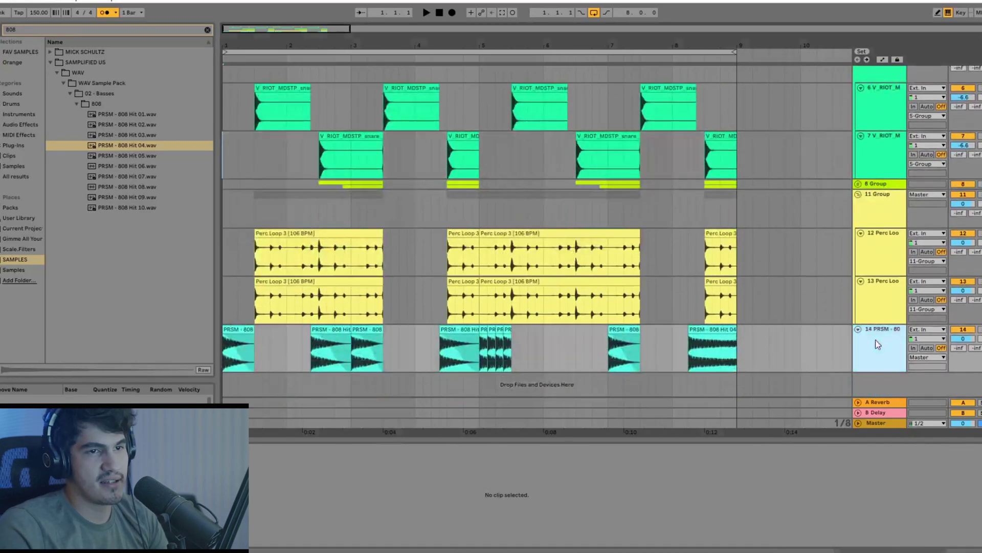
{"action": "left_click", "coordinate": [207, 29]}
{"action": "type", "text": "md"}
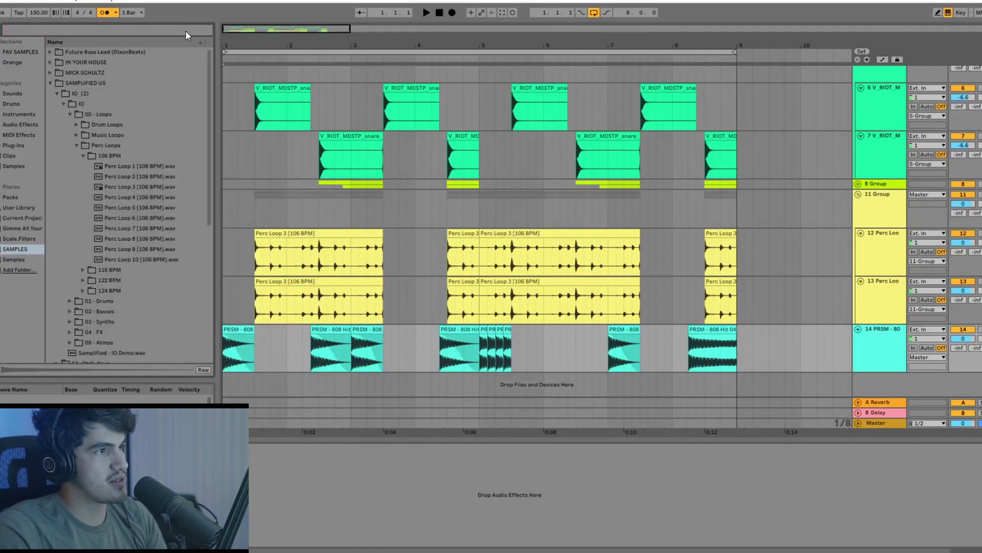
{"action": "key", "text": "BackSpace"}
{"action": "key", "text": "BackSpace"}
{"action": "type", "text": "utilit"}
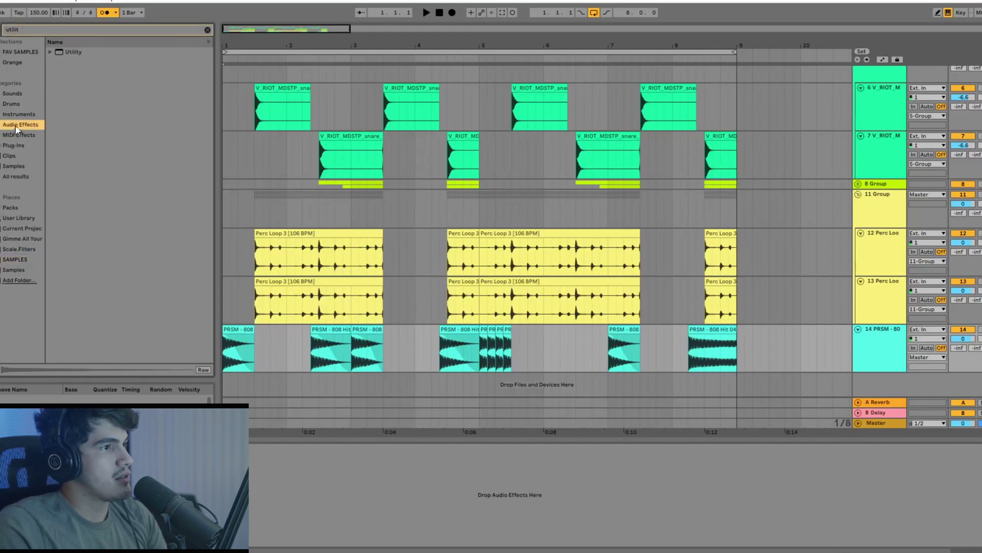
{"action": "key", "text": "Down"}
{"action": "key", "text": "space"}
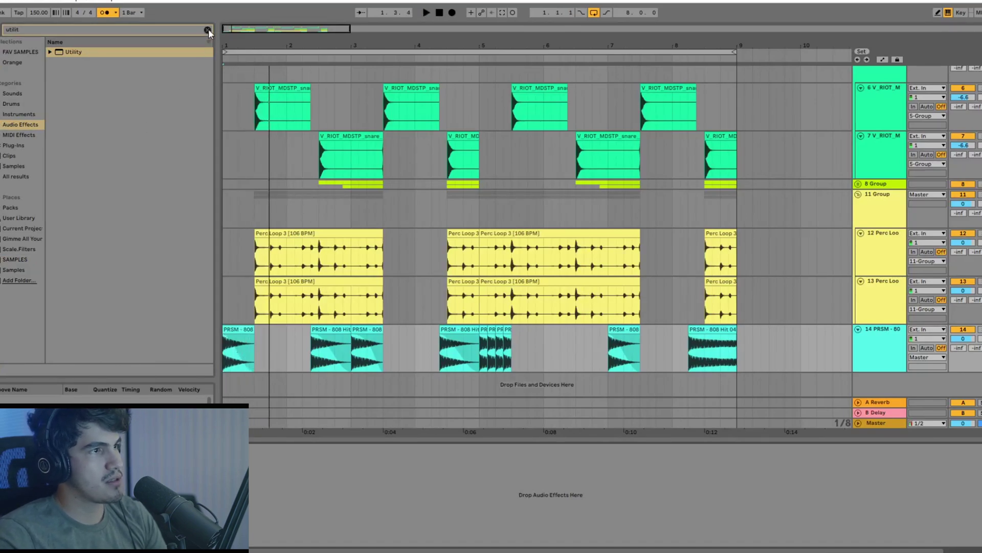
{"action": "left_click", "coordinate": [207, 30]}
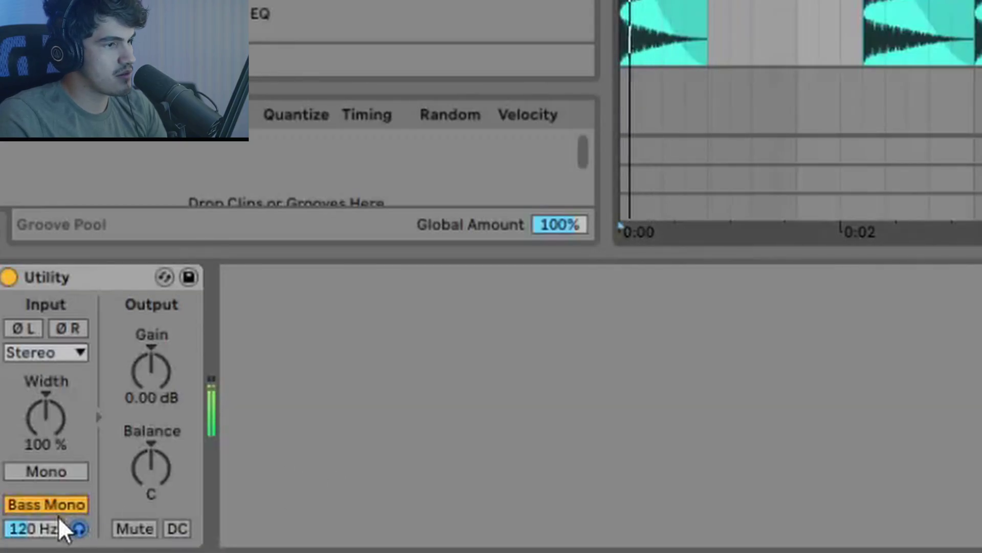
{"action": "left_click_drag", "start_coordinate": [60, 524], "coordinate": [61, 542]}
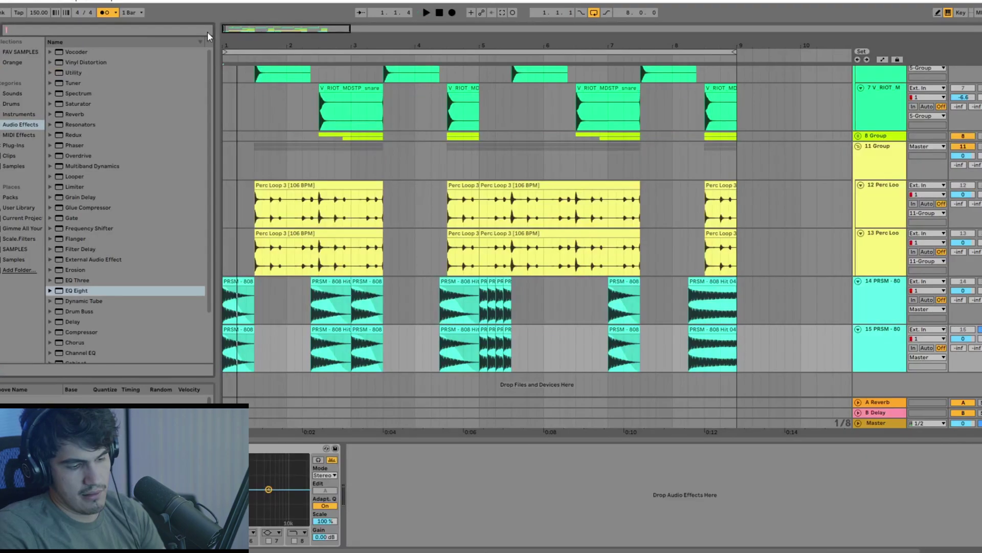
Find the RBass plug-in and load RBass Stereo onto the duplicated 808 track 15
{"action": "key", "text": "ctrl+f"}
{"action": "type", "text": "rba"}
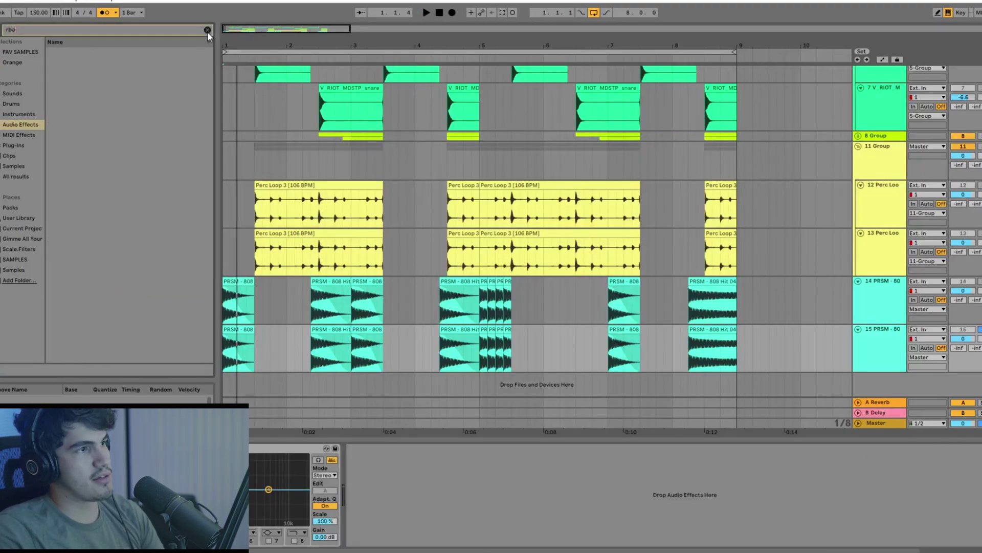
{"action": "left_click", "coordinate": [14, 146]}
{"action": "key", "text": "Down"}
{"action": "key", "text": "Return"}
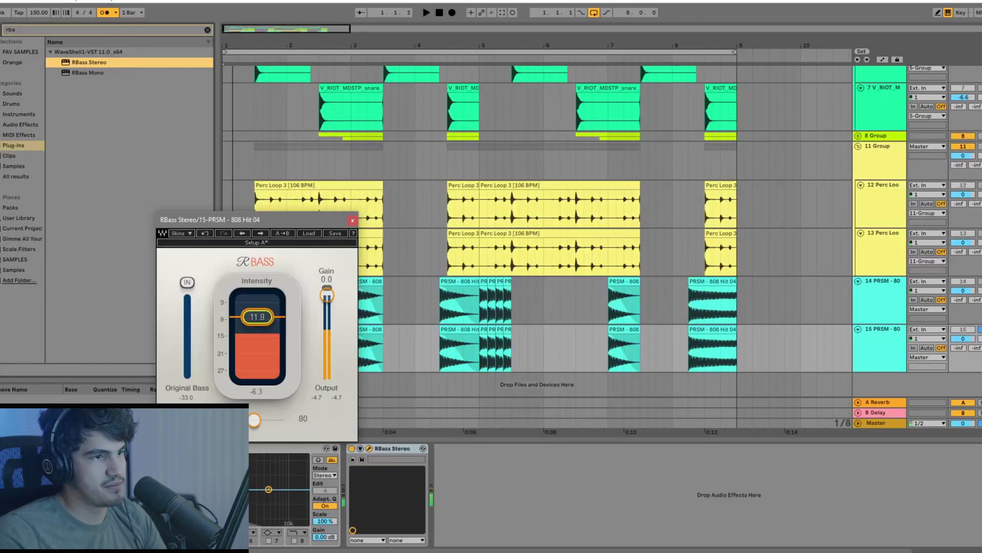
Set RBass intensity to 9.2 and its frequency to 90 while auditioning the 808, and close the plug-in window
{"action": "key", "text": "space"}
{"action": "key", "text": "space"}
{"action": "key", "text": "space"}
{"action": "key", "text": "space"}
{"action": "key", "text": "space"}
{"action": "key", "text": "space"}
{"action": "key", "text": "space"}
{"action": "key", "text": "space"}
{"action": "key", "text": "space"}
{"action": "mouse_move", "coordinate": [258, 317]}
{"action": "left_mouse_down"}
{"action": "mouse_move", "coordinate": [257, 303]}
{"action": "mouse_move", "coordinate": [257, 321]}
{"action": "left_mouse_up"}
{"action": "key", "text": "space"}
{"action": "mouse_move", "coordinate": [255, 420]}
{"action": "left_mouse_down"}
{"action": "mouse_move", "coordinate": [276, 420]}
{"action": "mouse_move", "coordinate": [258, 419]}
{"action": "left_mouse_up"}
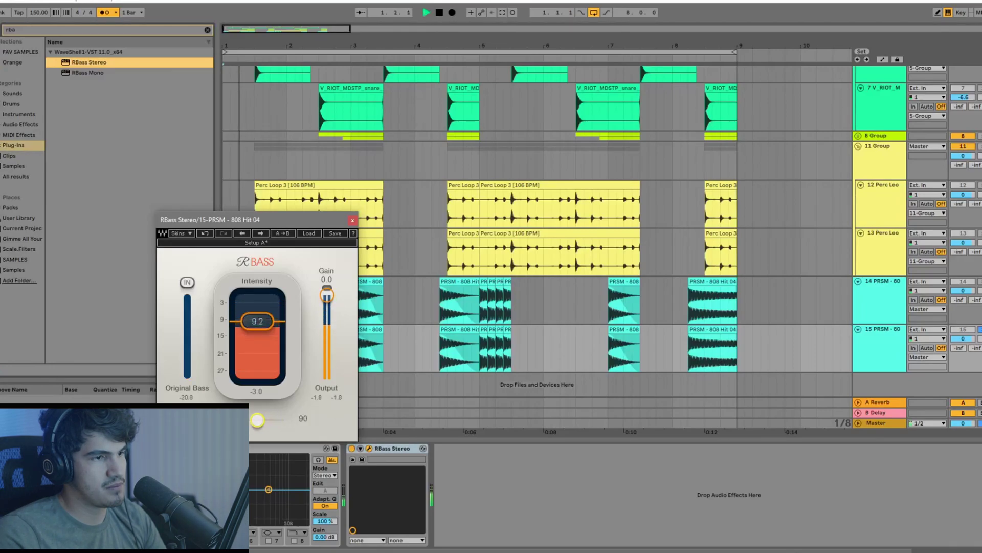
{"action": "left_click", "coordinate": [353, 220]}
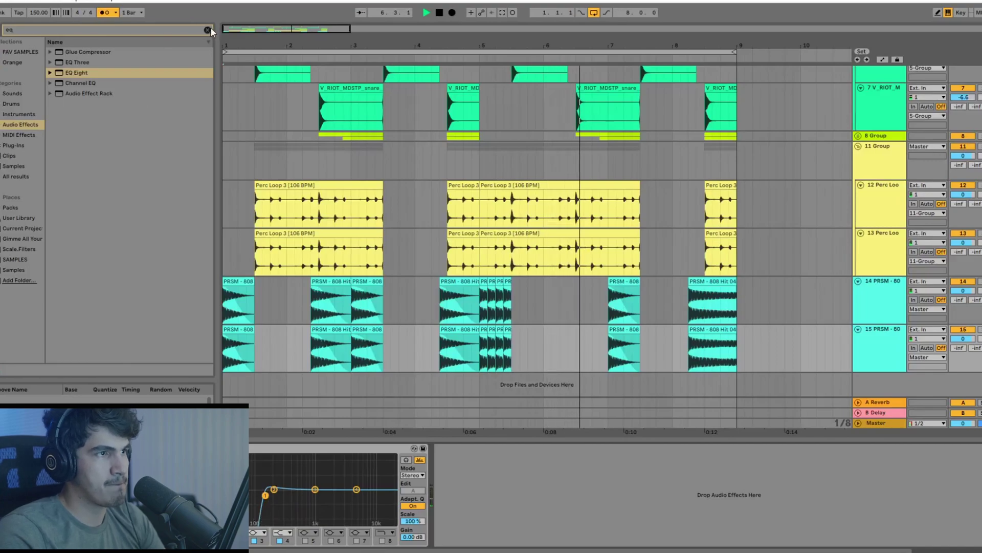
Load the Krush plug-in onto 808 track 15, raise its wet level, and move its window clear of the first clips
{"action": "left_click", "coordinate": [207, 29]}
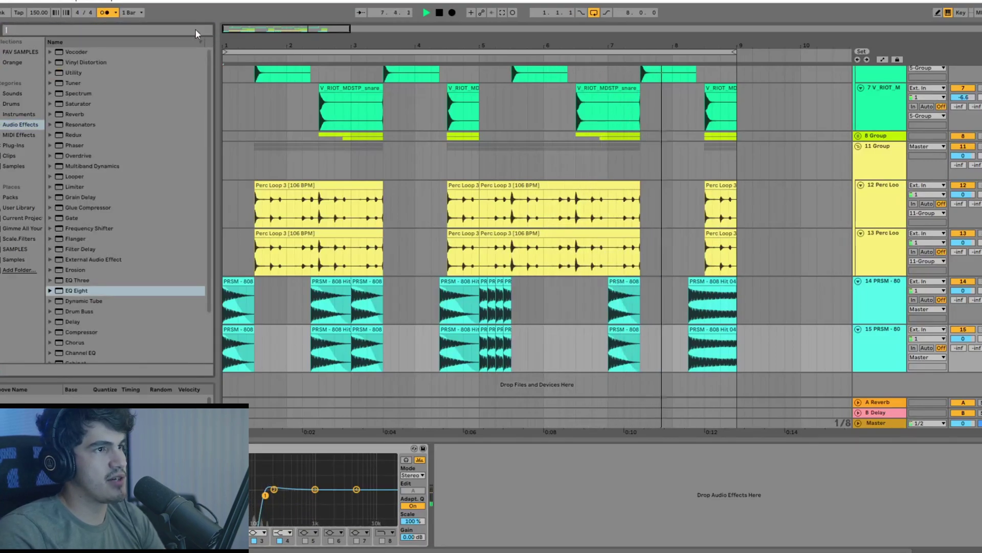
{"action": "type", "text": "krush"}
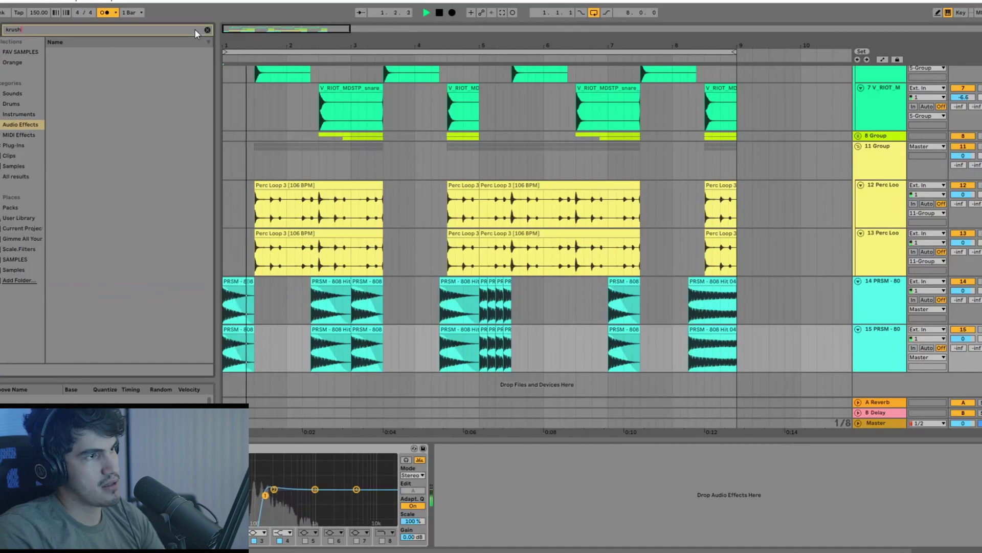
{"action": "left_click", "coordinate": [10, 146]}
{"action": "double_click", "coordinate": [71, 53]}
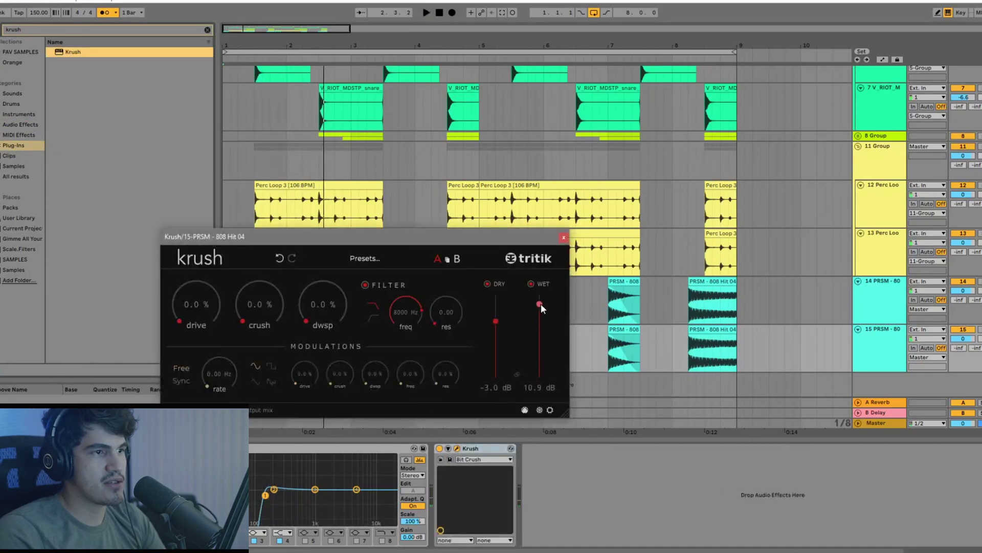
{"action": "left_click_drag", "start_coordinate": [387, 237], "coordinate": [547, 206]}
Play the pattern from bar 1 and lower the volume of 808 track 15 to -1.6 dB
{"action": "left_click", "coordinate": [222, 309]}
{"action": "key", "text": "space"}
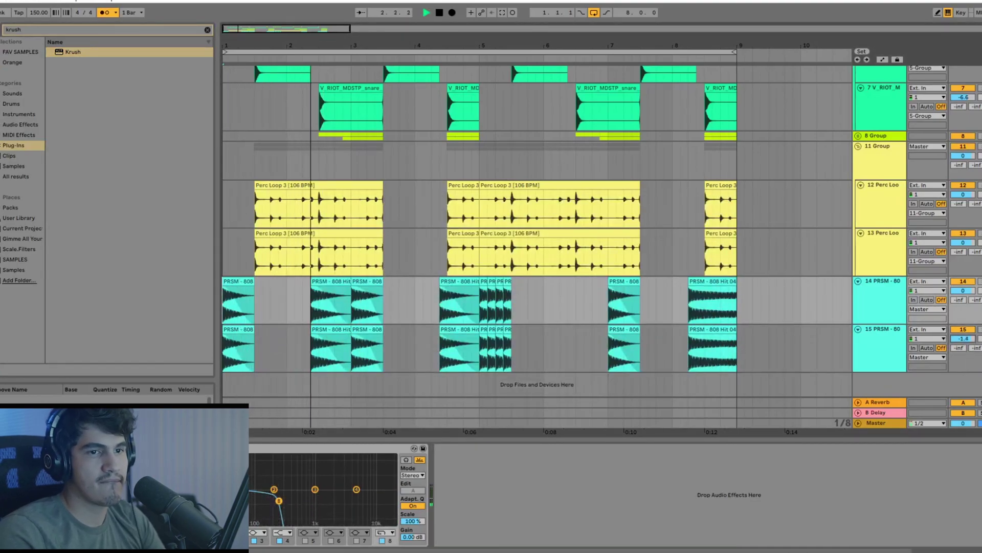
{"action": "left_click_drag", "start_coordinate": [963, 338], "coordinate": [963, 347]}
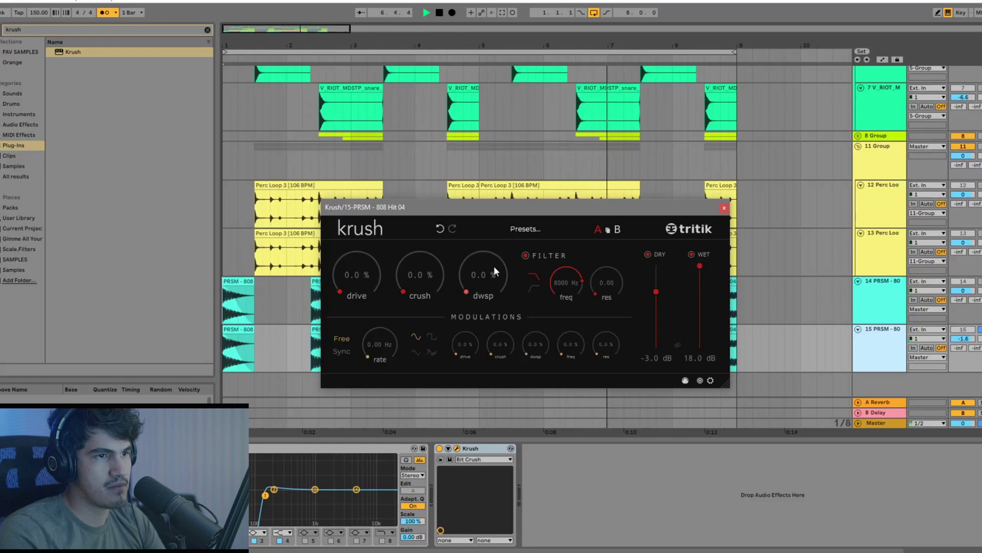
Adjust Krush's crush amount on 808 track 15 and audition it with short playbacks
{"action": "left_click_drag", "start_coordinate": [420, 281], "coordinate": [373, 255]}
{"action": "key", "text": "space"}
{"action": "key", "text": "space"}
{"action": "key", "text": "space"}
{"action": "key", "text": "space"}
{"action": "key", "text": "space"}
{"action": "key", "text": "space"}
{"action": "key", "text": "space"}
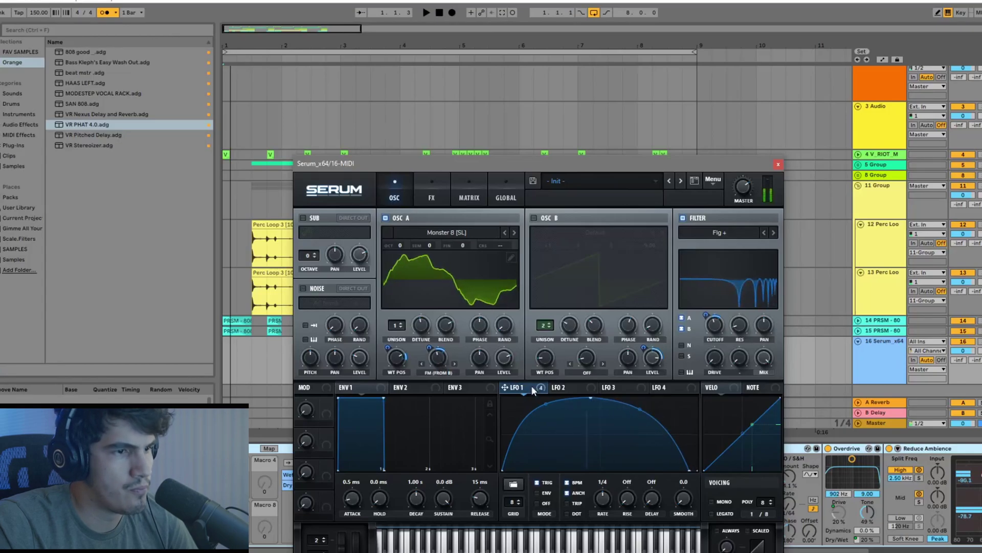
Review the compressor in Serum's effects and toggle oscillators A and B of the patch
{"action": "left_click", "coordinate": [432, 192]}
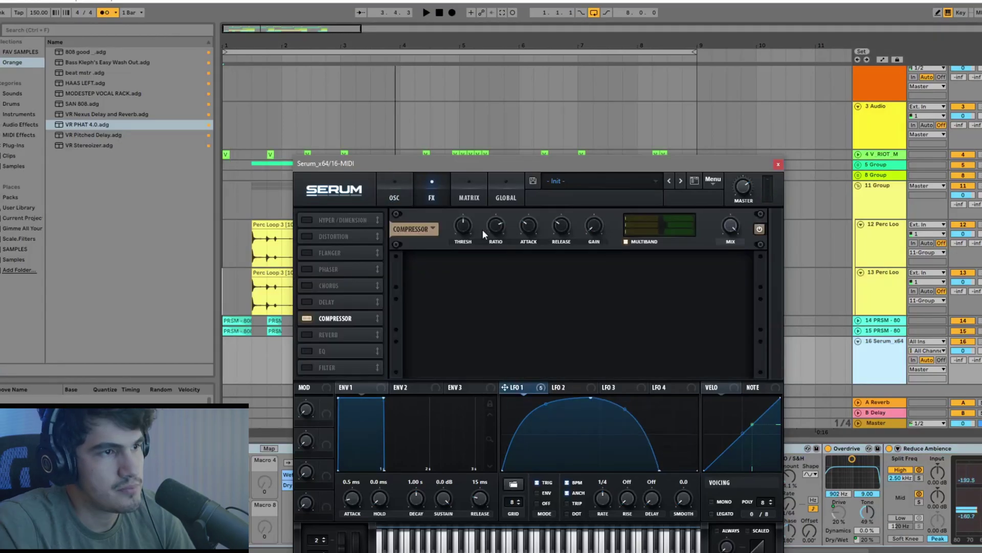
{"action": "left_click", "coordinate": [394, 193]}
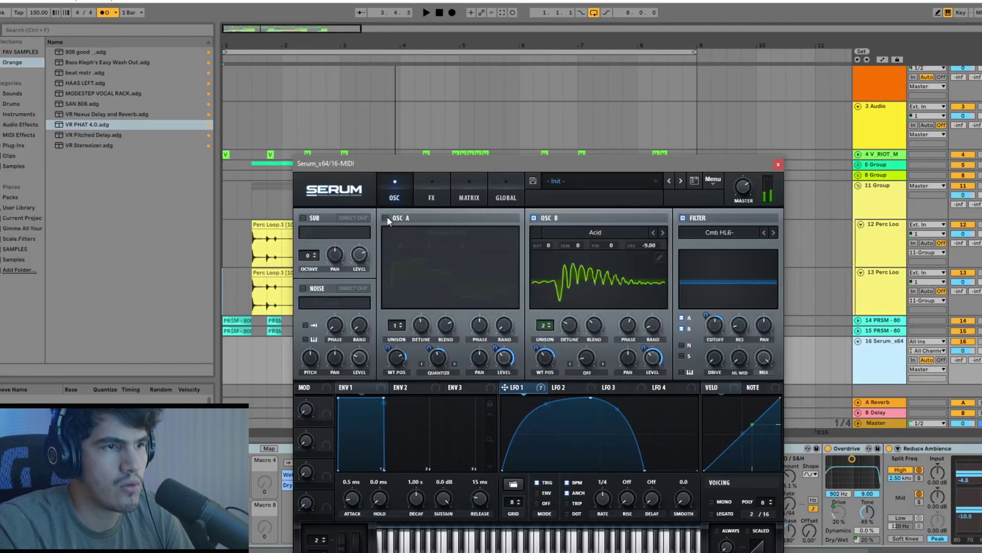
{"action": "left_click", "coordinate": [386, 218]}
{"action": "left_click", "coordinate": [534, 217]}
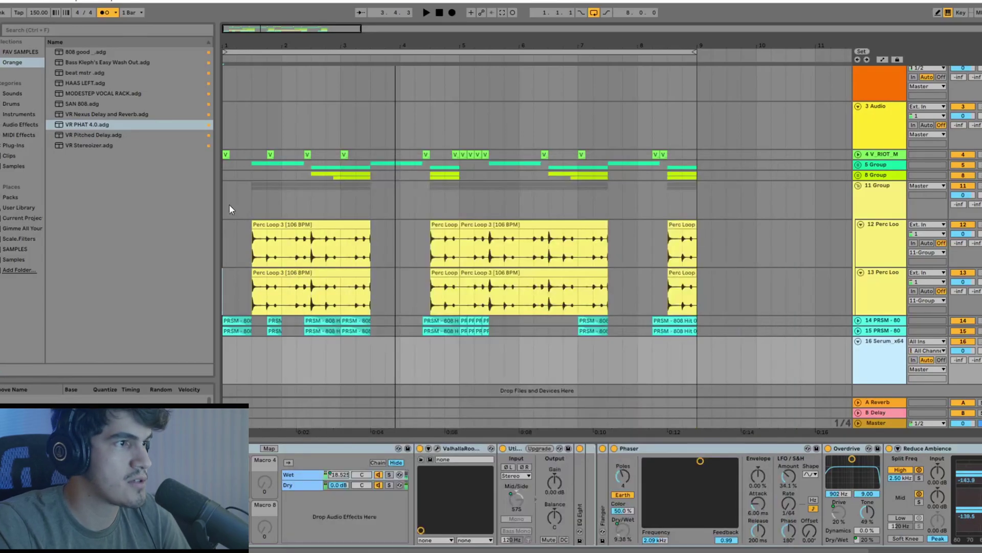
Play the drum and 808 pattern from bar 1 several times to judge the opening bars
{"action": "left_click", "coordinate": [224, 203]}
{"action": "key", "text": "space"}
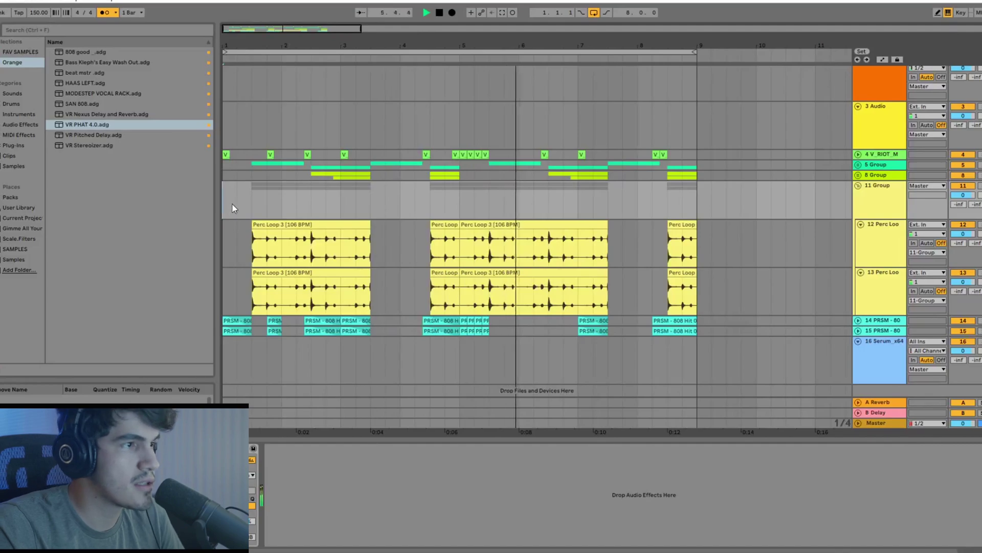
{"action": "key", "text": "space"}
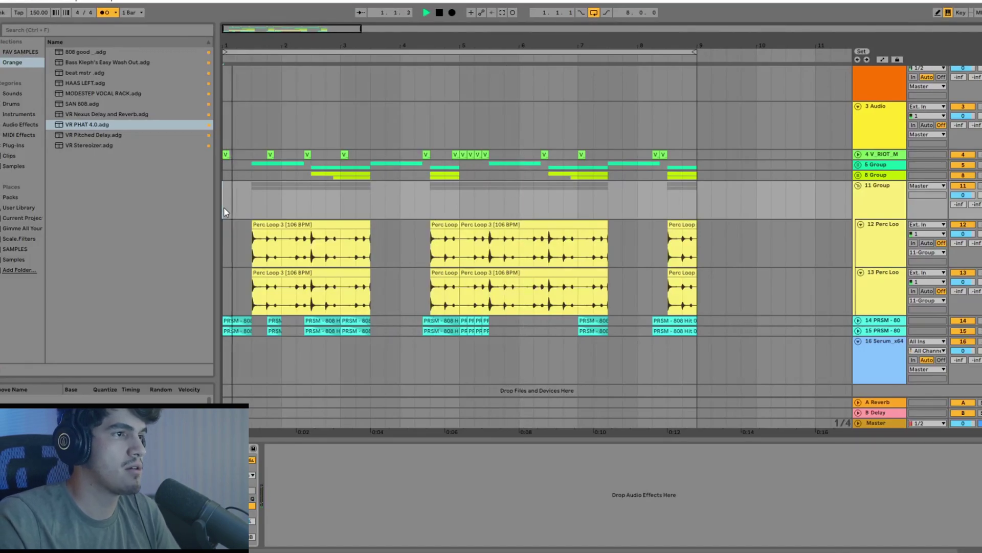
{"action": "key", "text": "space"}
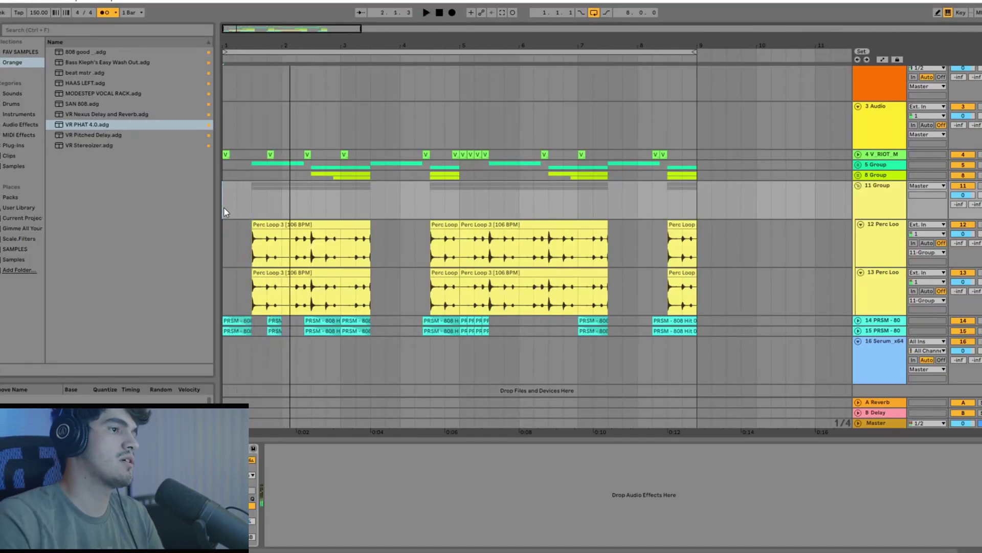
{"action": "key", "text": "space"}
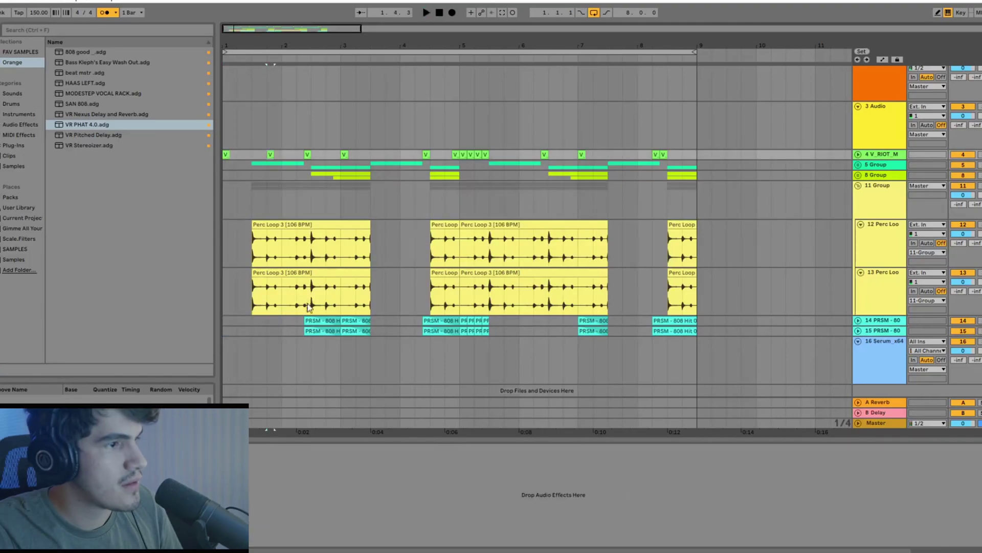
Move the bar 2 808 clips on tracks 14 and 15 to the kick at 1.4 and play from bar 1
{"action": "left_click", "coordinate": [310, 321]}
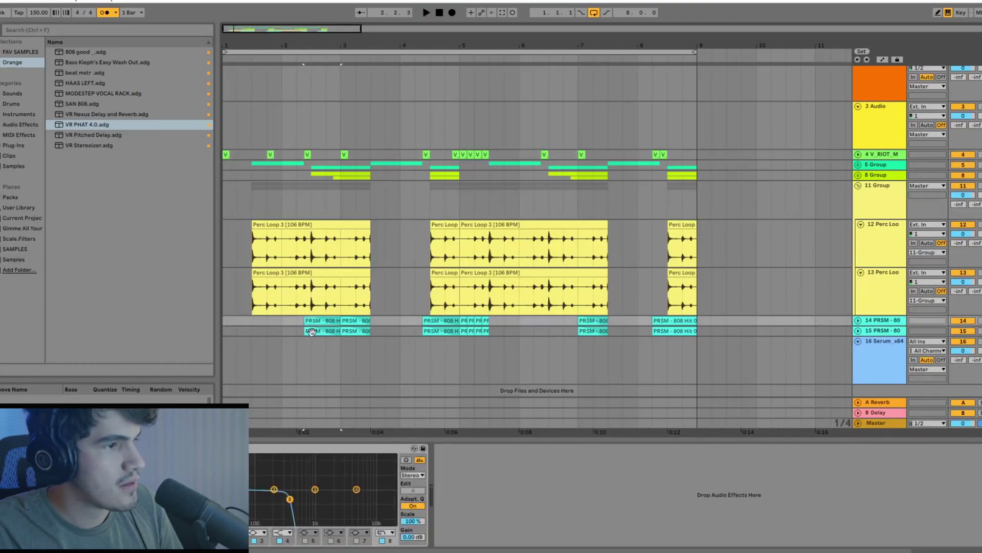
{"action": "left_click", "coordinate": [312, 331], "text": "shift"}
{"action": "left_click_drag", "start_coordinate": [313, 330], "coordinate": [280, 322]}
{"action": "key", "text": "space"}
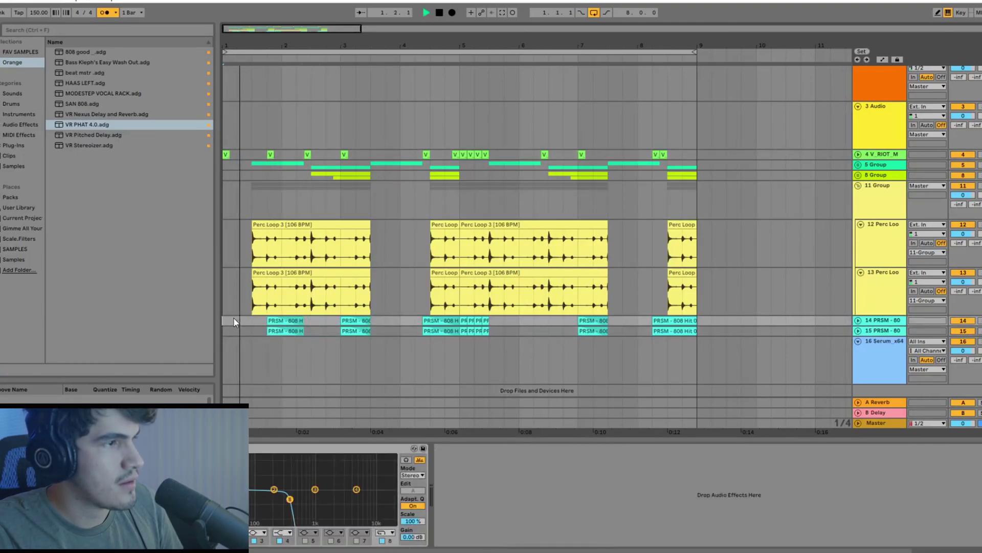
Duplicate the 808 clips at 1.4 on tracks 14 and 15 so the copies start at the kick in bar 2
{"action": "left_click", "coordinate": [297, 331]}
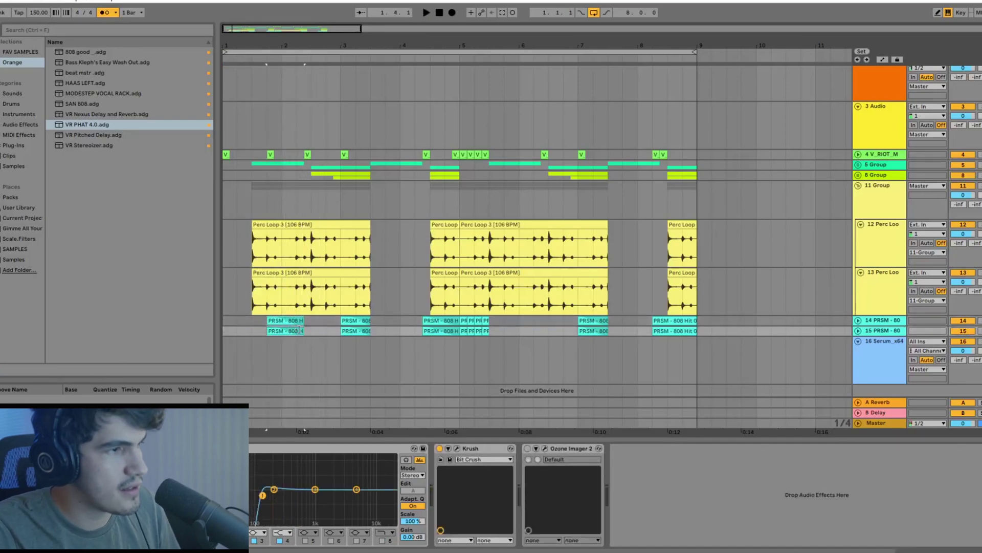
{"action": "scroll", "coordinate": [294, 325], "scroll_direction": "up", "scroll_amount": 3}
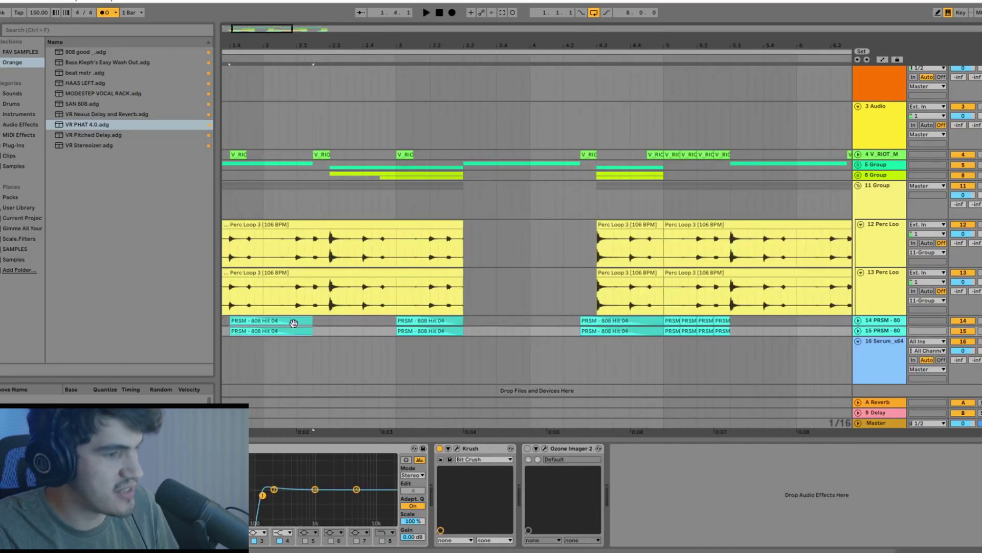
{"action": "key", "text": "ctrl+d"}
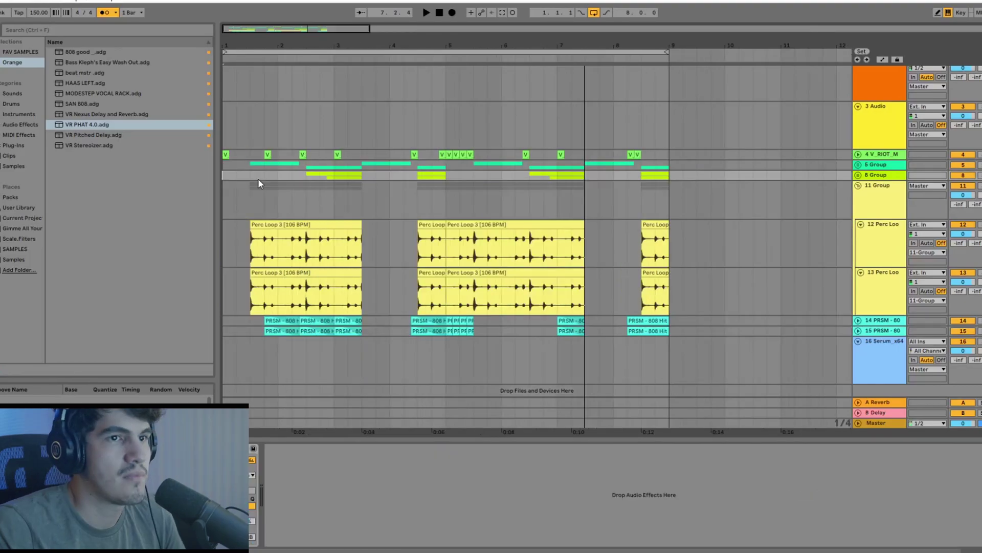
Play the arrangement from bar 1 to judge the drums with the duplicated 808 clips
{"action": "key", "text": "space"}
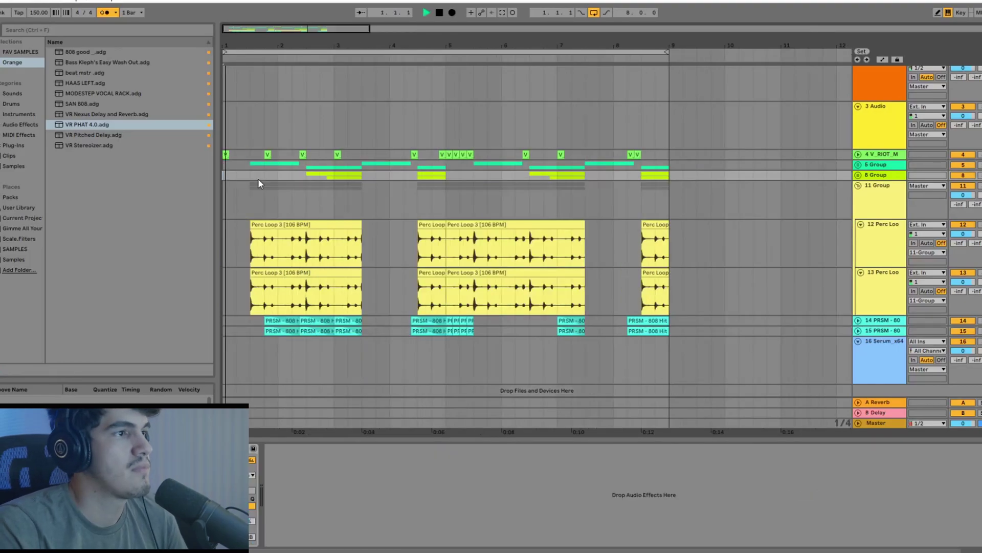
{"action": "key", "text": "space"}
{"action": "key", "text": "space"}
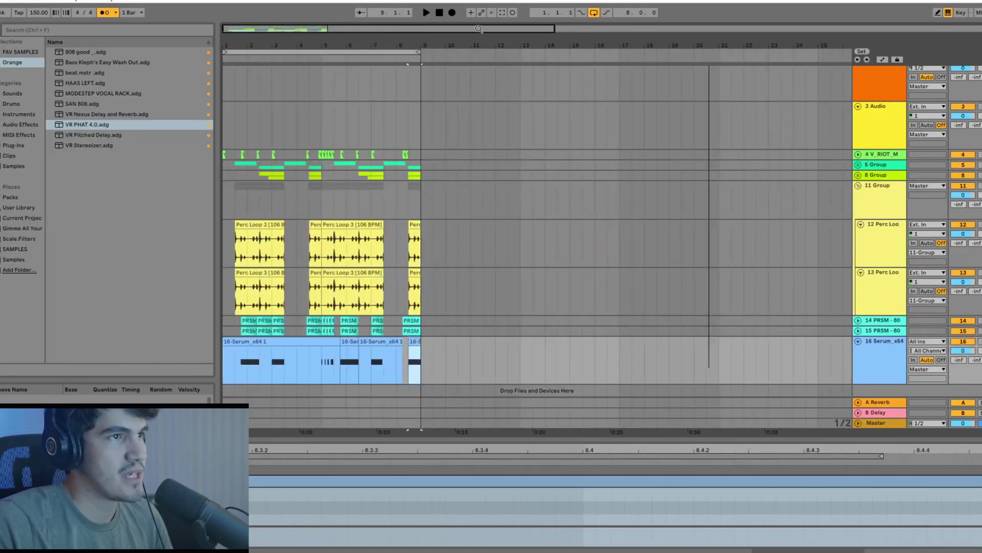
Duplicate Serum track 16 with its clips and patch onto a new track 17
{"action": "left_click_drag", "start_coordinate": [478, 30], "coordinate": [660, 67]}
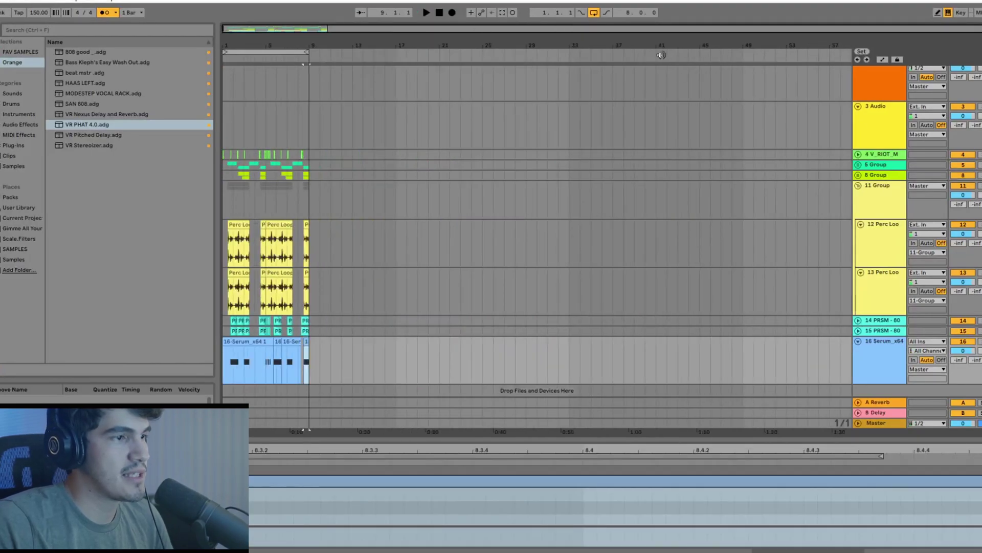
{"action": "scroll", "coordinate": [271, 196], "scroll_direction": "up", "scroll_amount": 6}
{"action": "scroll", "coordinate": [495, 192], "scroll_direction": "down", "scroll_amount": 1}
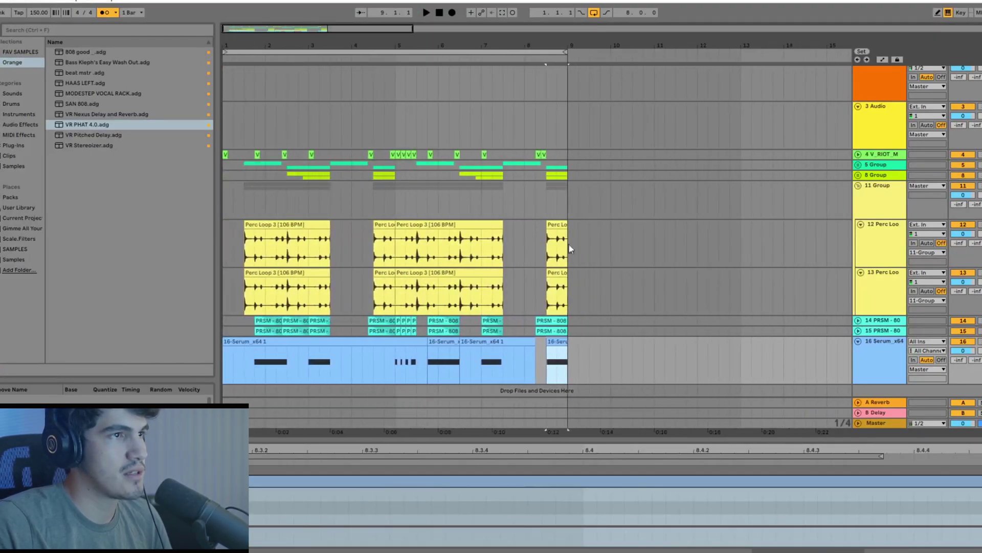
{"action": "right_click", "coordinate": [887, 382]}
{"action": "left_click", "coordinate": [908, 200]}
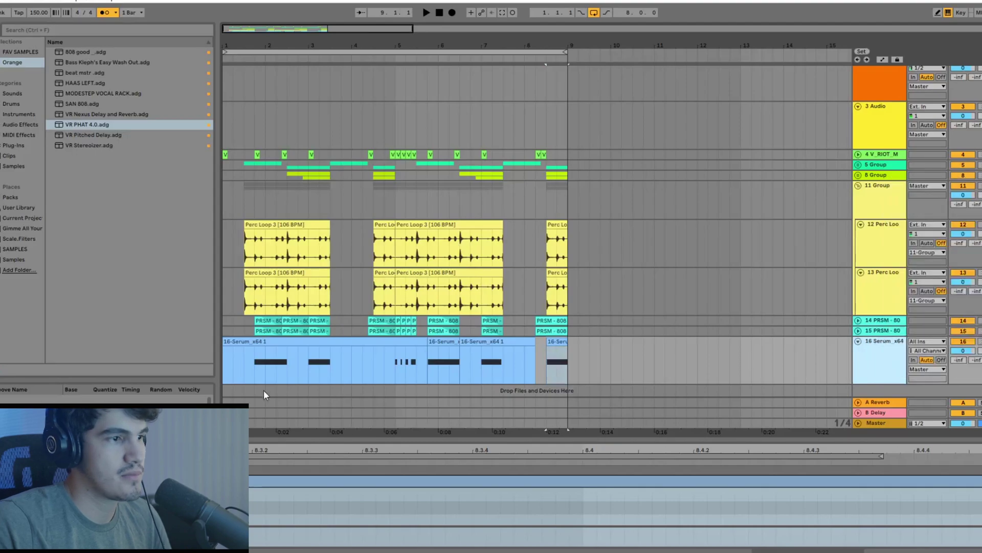
Cut the duplicated MIDI on track 17 down to one Serum clip running from 3.1 to 3.3
{"action": "left_click_drag", "start_coordinate": [231, 331], "coordinate": [285, 332]}
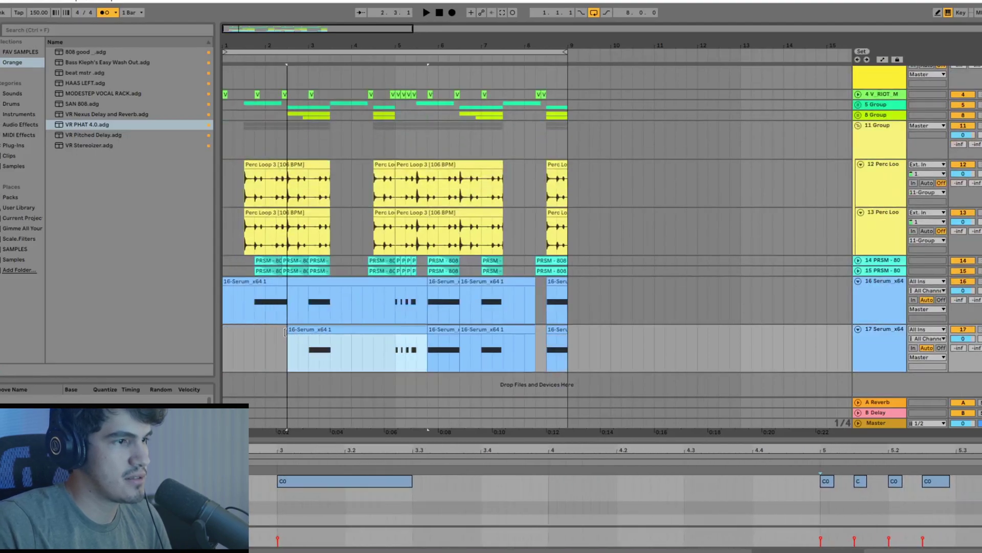
{"action": "left_click_drag", "start_coordinate": [397, 349], "coordinate": [579, 346]}
{"action": "key", "text": "Delete"}
{"action": "key", "text": "Delete"}
{"action": "left_click_drag", "start_coordinate": [289, 332], "coordinate": [308, 332]}
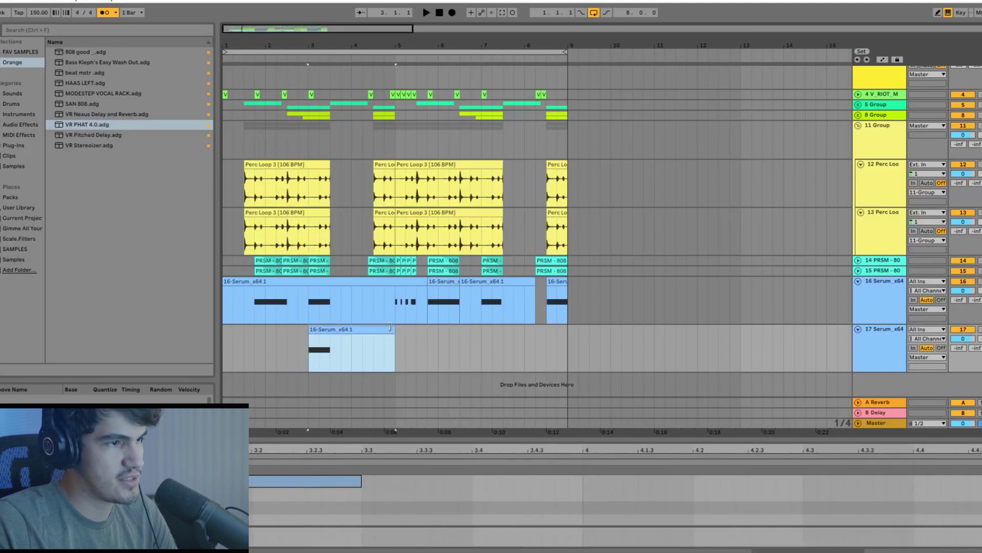
{"action": "left_click_drag", "start_coordinate": [396, 330], "coordinate": [330, 331]}
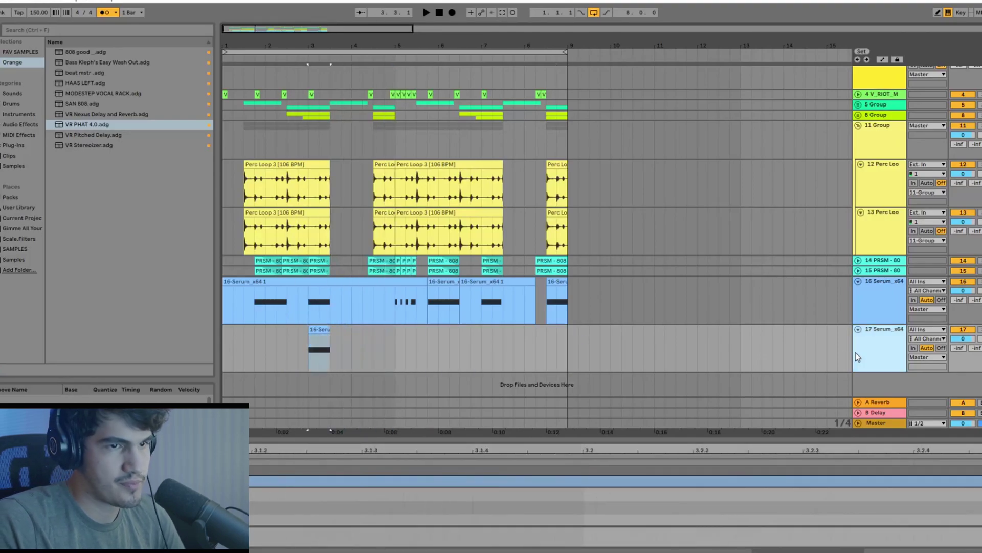
Open the Serum patch on track 17, review its oscillator settings during playback and close it
{"action": "left_click", "coordinate": [857, 353]}
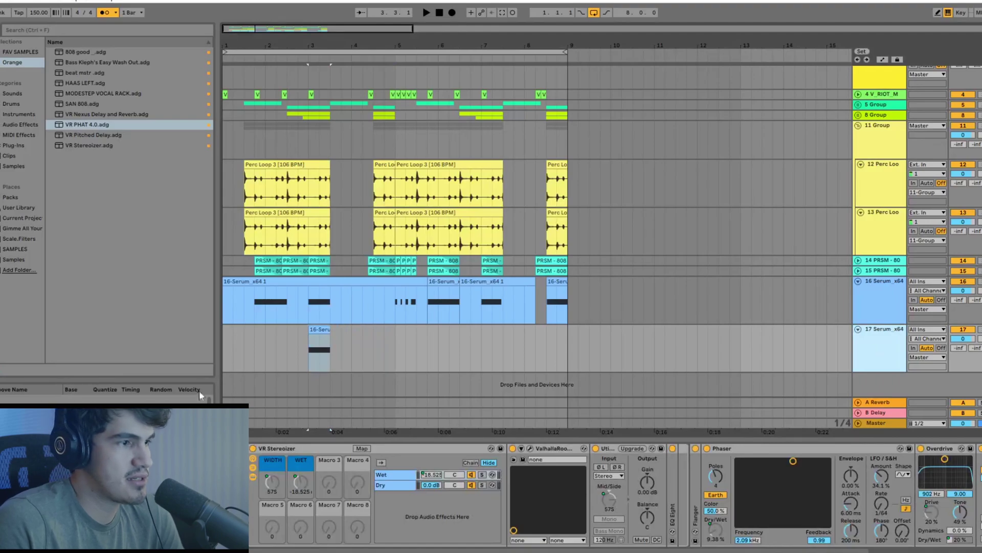
{"action": "left_click", "coordinate": [189, 448]}
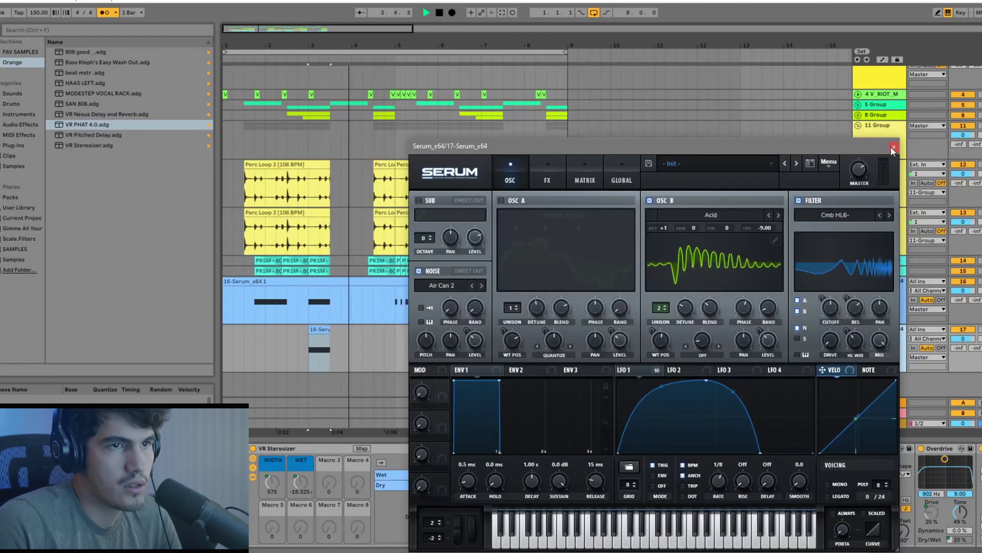
{"action": "left_click", "coordinate": [892, 148]}
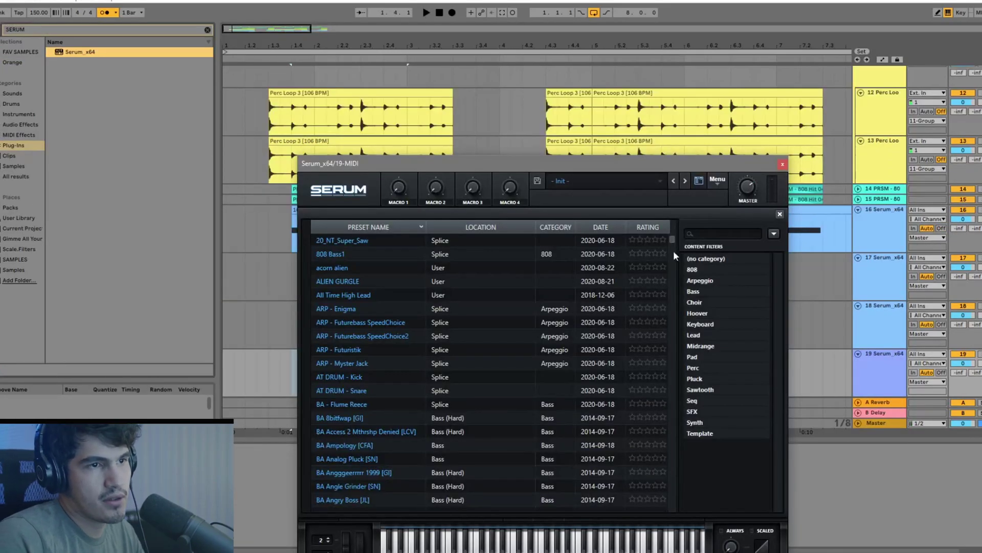
Browse Serum's preset list on track 19, sorted by location, down to its end
{"action": "scroll", "coordinate": [673, 251], "scroll_direction": "down", "scroll_amount": 10}
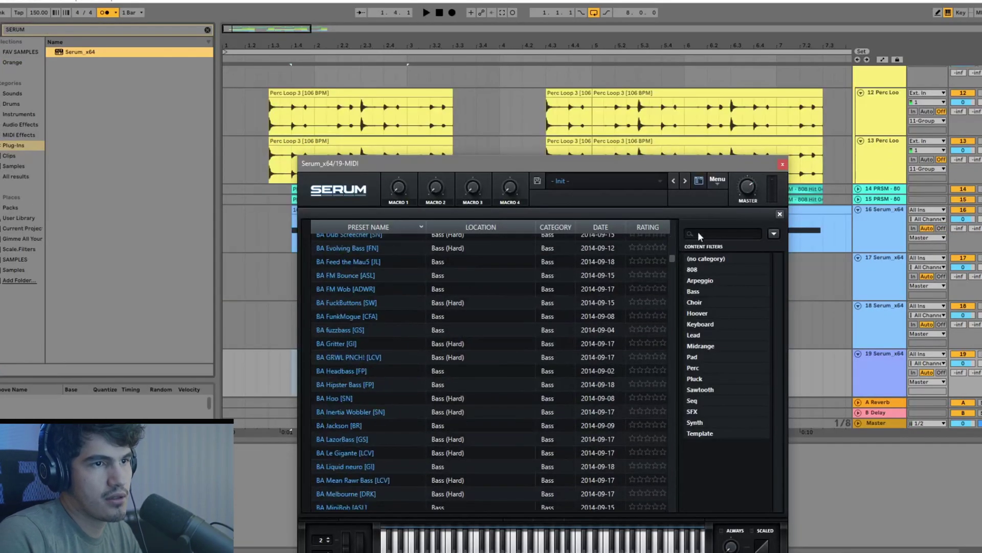
{"action": "left_click", "coordinate": [478, 226]}
{"action": "left_click_drag", "start_coordinate": [672, 261], "coordinate": [675, 505]}
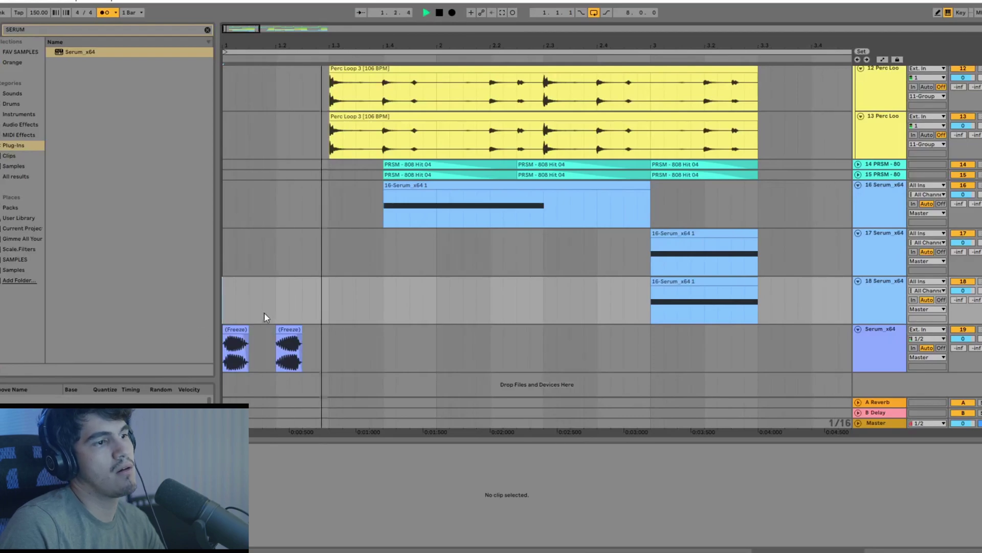
Copy the opening clip at bar 1 to beat 1.2 and play the result from bar 1
{"action": "scroll", "coordinate": [246, 276], "scroll_direction": "up", "scroll_amount": 5}
{"action": "left_click", "coordinate": [234, 195]}
{"action": "left_click", "coordinate": [278, 195]}
{"action": "key", "text": "ctrl+v"}
{"action": "left_click", "coordinate": [224, 178]}
{"action": "key", "text": "space"}
{"action": "scroll", "coordinate": [258, 226], "scroll_direction": "down", "scroll_amount": 5}
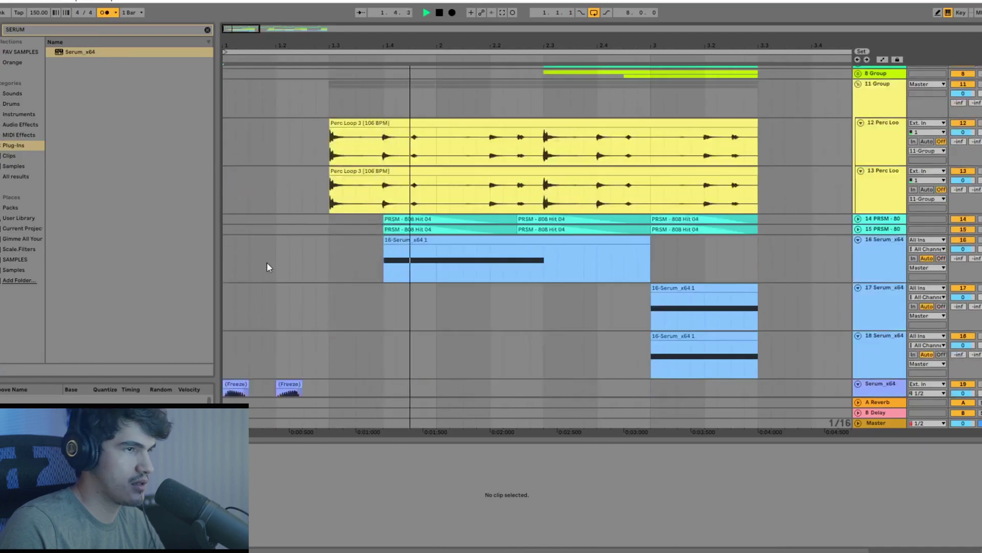
{"action": "left_click", "coordinate": [254, 310]}
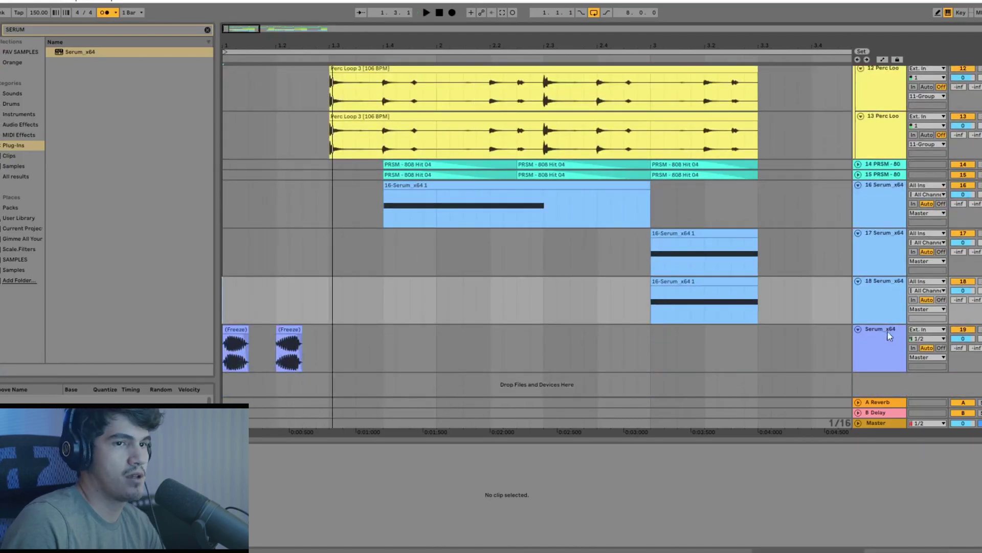
Select the flattened Serum track 19, clear the browser search and show the Orange collection of effect racks
{"action": "right_click", "coordinate": [889, 338]}
{"action": "left_click", "coordinate": [875, 346]}
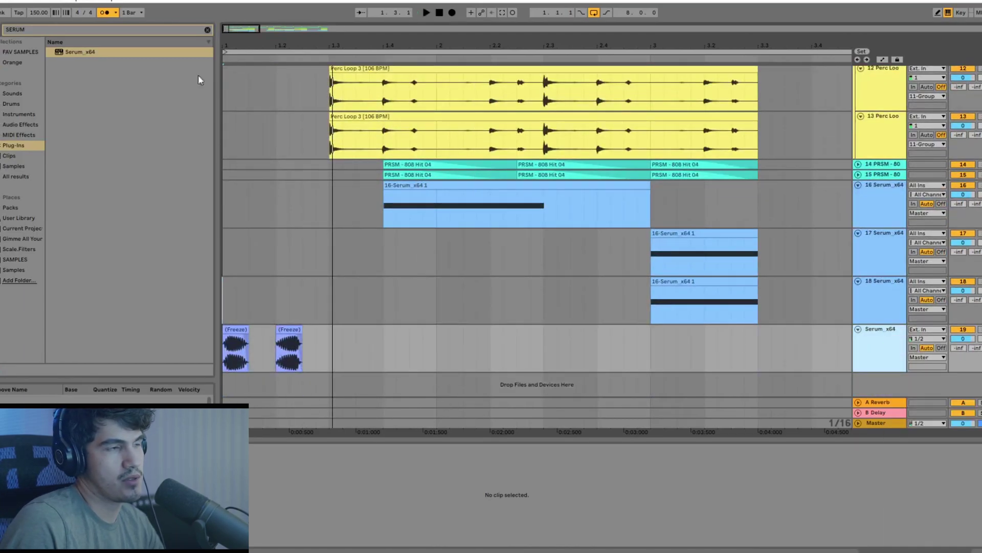
{"action": "left_click", "coordinate": [207, 30]}
{"action": "left_click", "coordinate": [30, 61]}
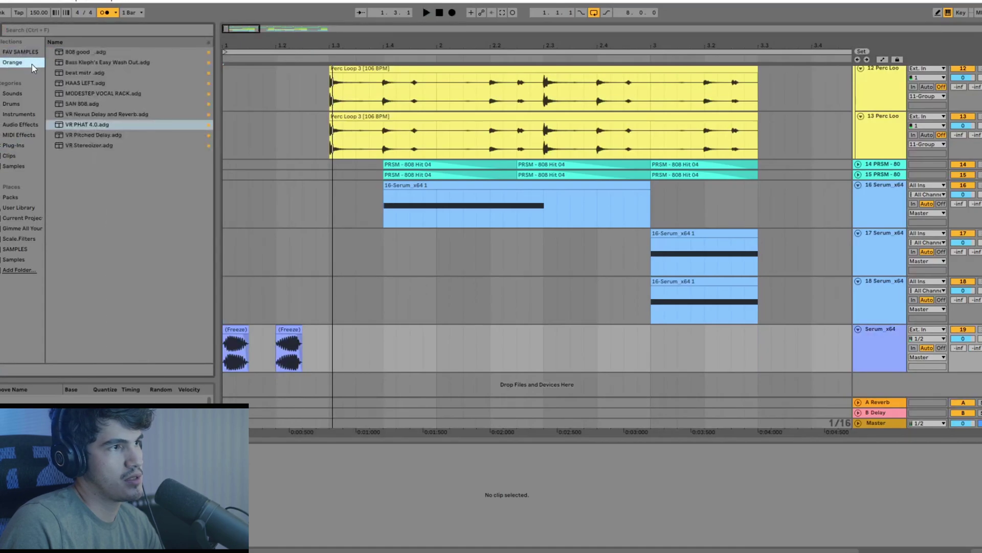
Lower track 19's volume to -13.5 while repeatedly playing the opening Serum hits
{"action": "key", "text": "space"}
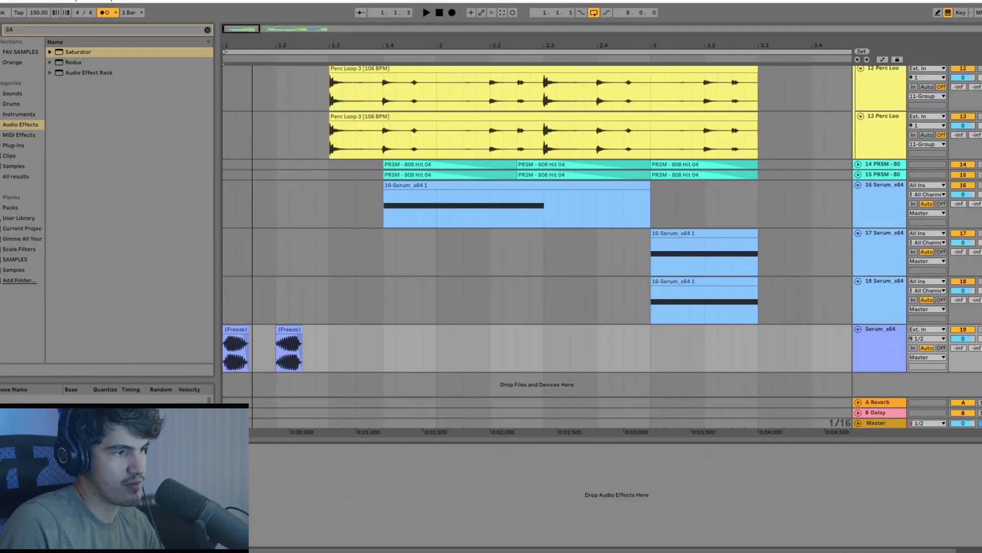
{"action": "key", "text": "space"}
{"action": "key", "text": "space"}
{"action": "key", "text": "space"}
{"action": "key", "text": "space"}
{"action": "left_click_drag", "start_coordinate": [963, 338], "coordinate": [963, 343]}
{"action": "key", "text": "space"}
{"action": "key", "text": "space"}
{"action": "key", "text": "space"}
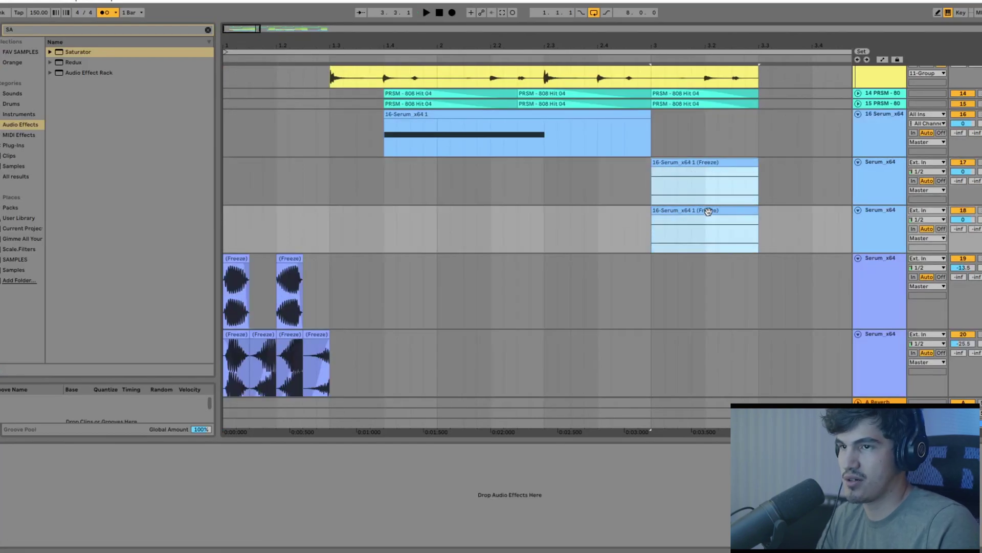
Play the flattened Serum clips from bar 3 and open the sample settings of the track 17 clip
{"action": "left_click", "coordinate": [652, 191]}
{"action": "key", "text": "space"}
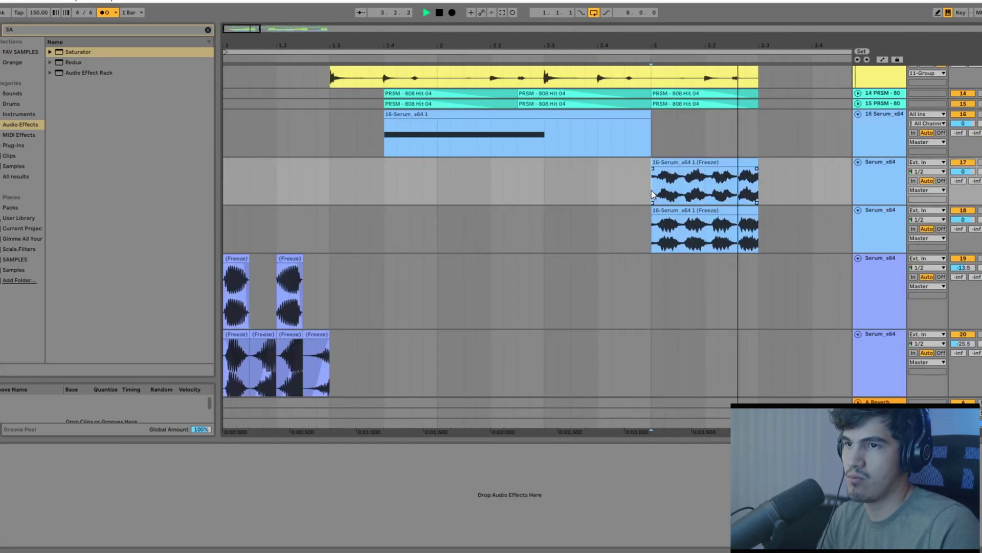
{"action": "key", "text": "space"}
{"action": "left_click", "coordinate": [691, 162]}
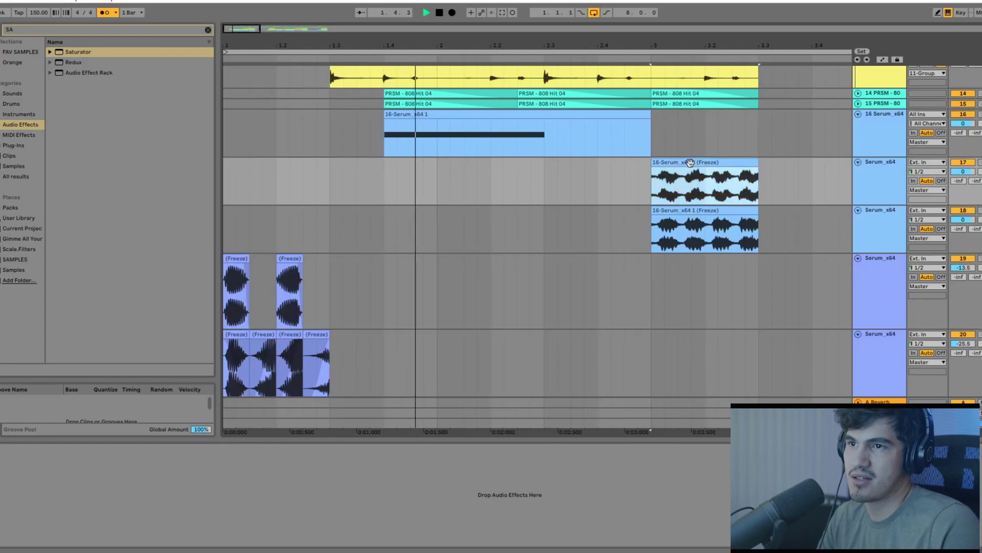
{"action": "double_click", "coordinate": [691, 163]}
{"action": "key", "text": "space"}
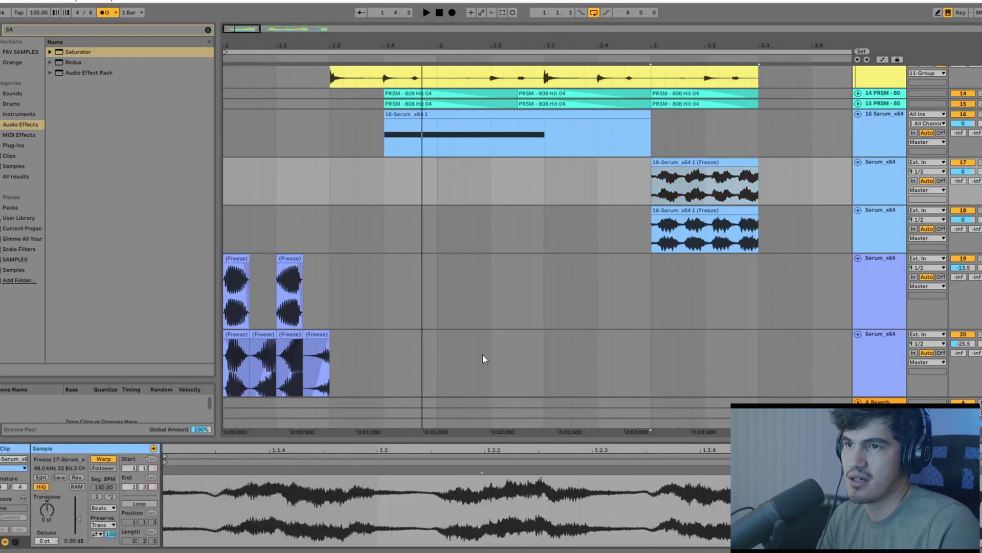
Transpose the flattened Serum clip on track 18 by -12 st and play from bar 1
{"action": "key", "text": "space"}
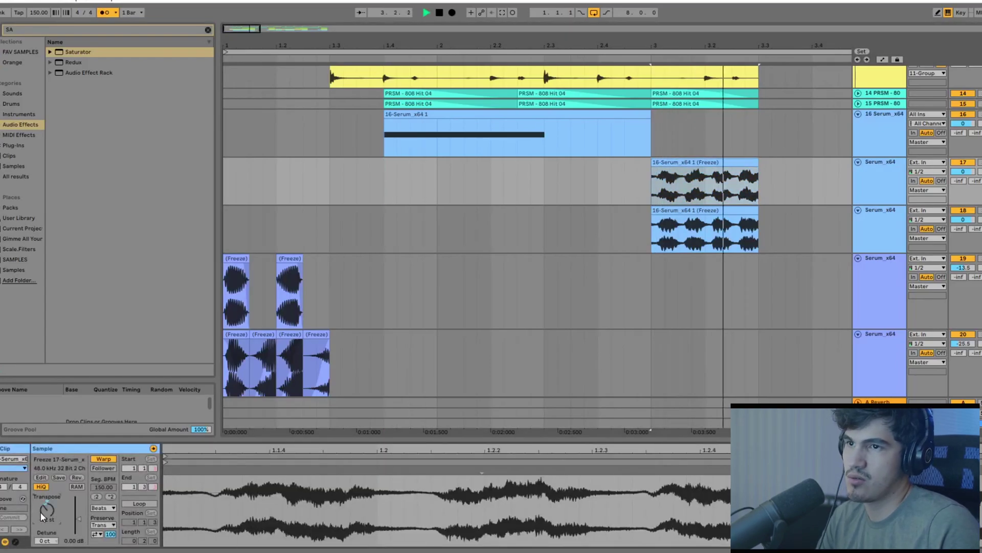
{"action": "left_click", "coordinate": [658, 228]}
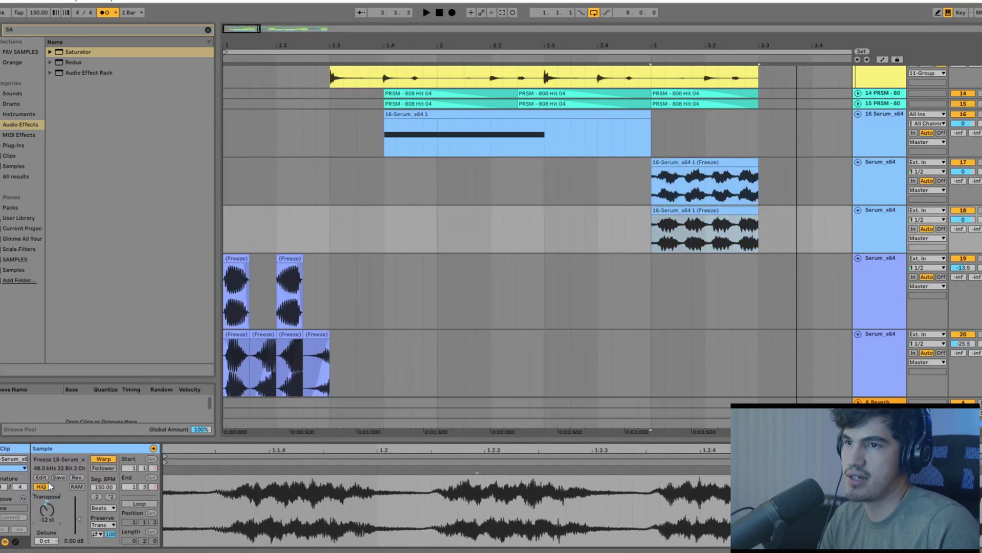
{"action": "left_click", "coordinate": [227, 234]}
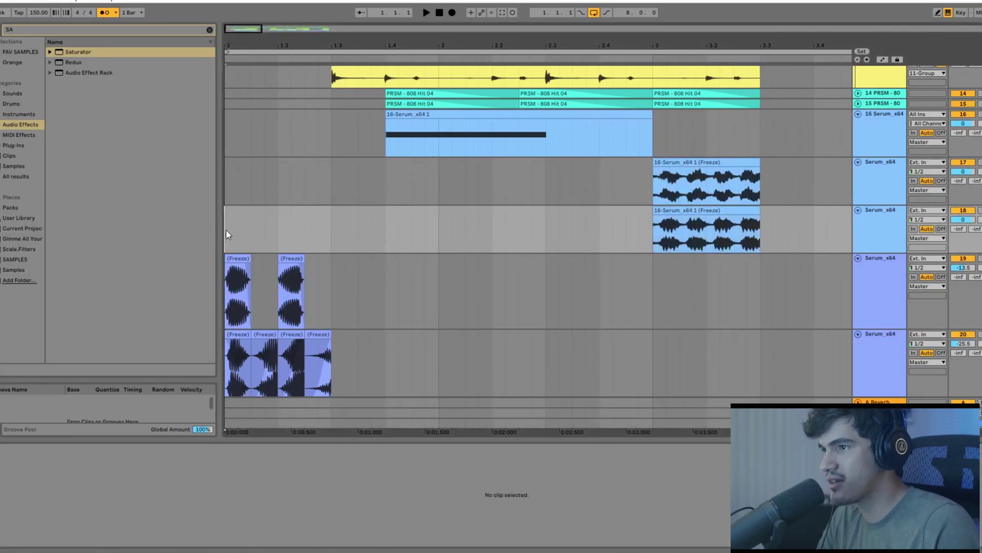
{"action": "key", "text": "space"}
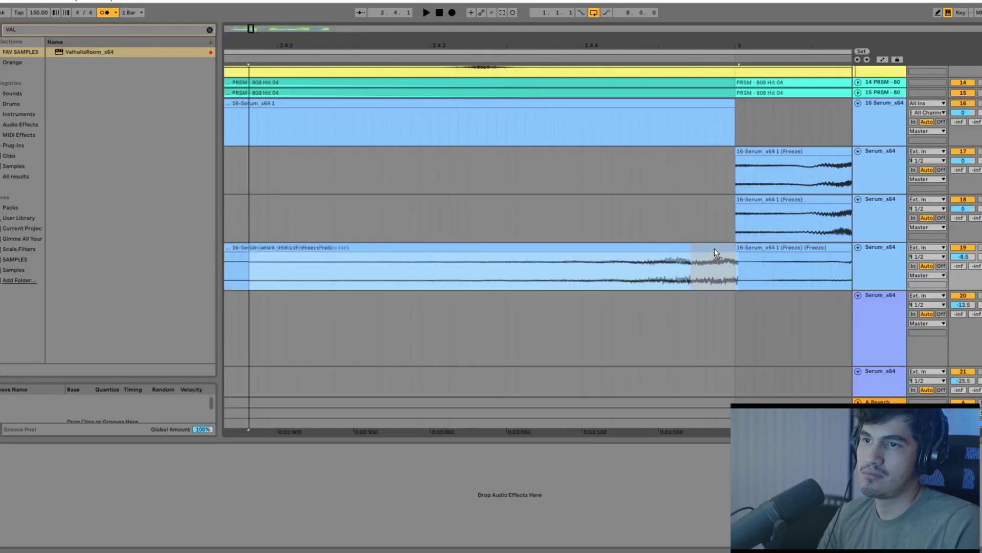
Play the rising Serum lead-in before bar 3 on track 19 and open its clip settings
{"action": "scroll", "coordinate": [714, 248], "scroll_direction": "down", "scroll_amount": 3}
{"action": "left_click", "coordinate": [516, 230]}
{"action": "key", "text": "space"}
{"action": "scroll", "coordinate": [558, 234], "scroll_direction": "down", "scroll_amount": 5}
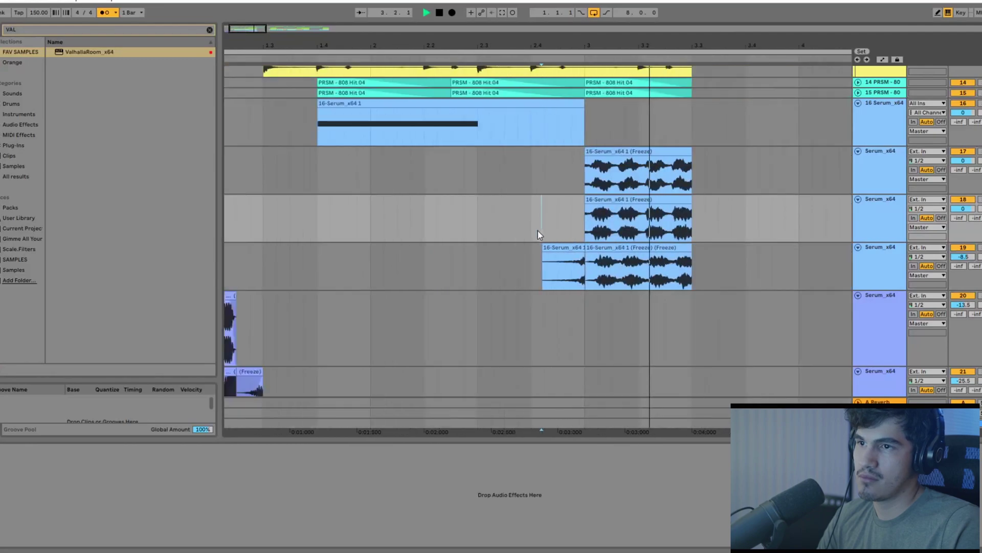
{"action": "double_click", "coordinate": [565, 246]}
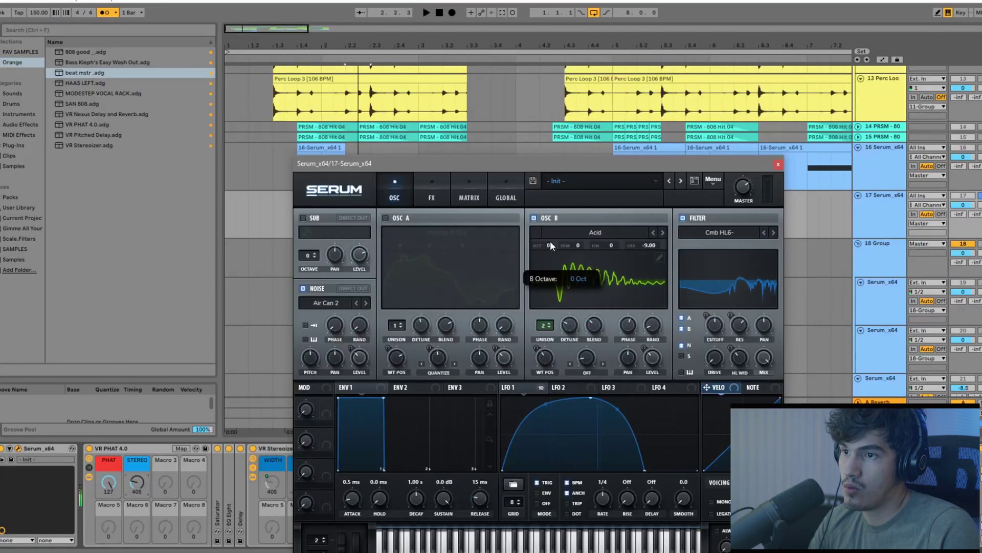
Turn off the noise oscillator in track 17's Serum patch, replay the bass and close the synth
{"action": "key", "text": "space"}
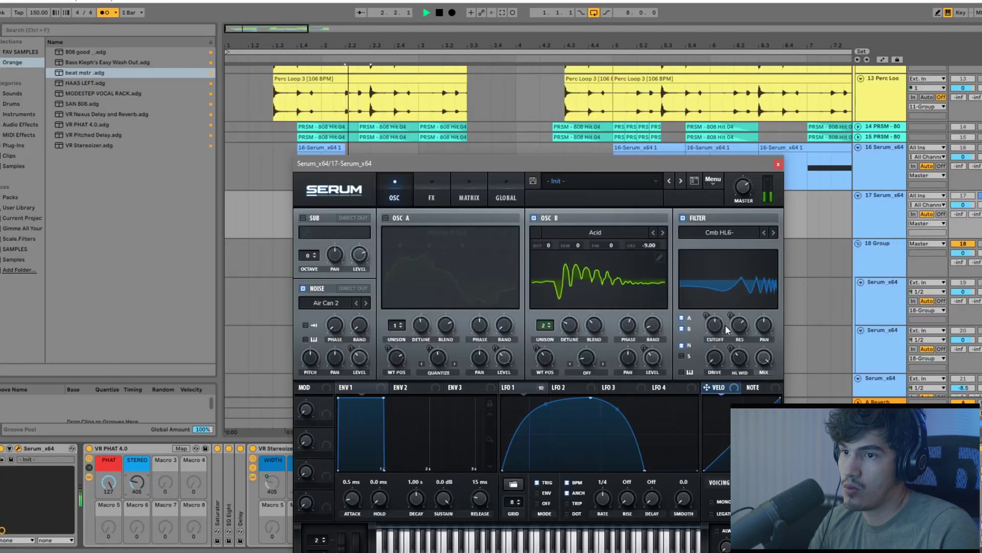
{"action": "left_click", "coordinate": [304, 288]}
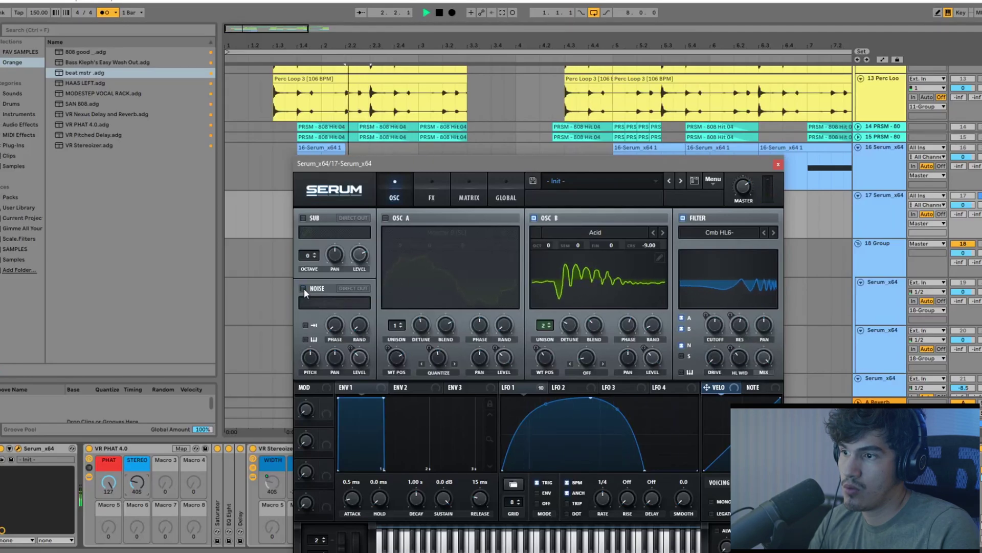
{"action": "key", "text": "space"}
{"action": "key", "text": "space"}
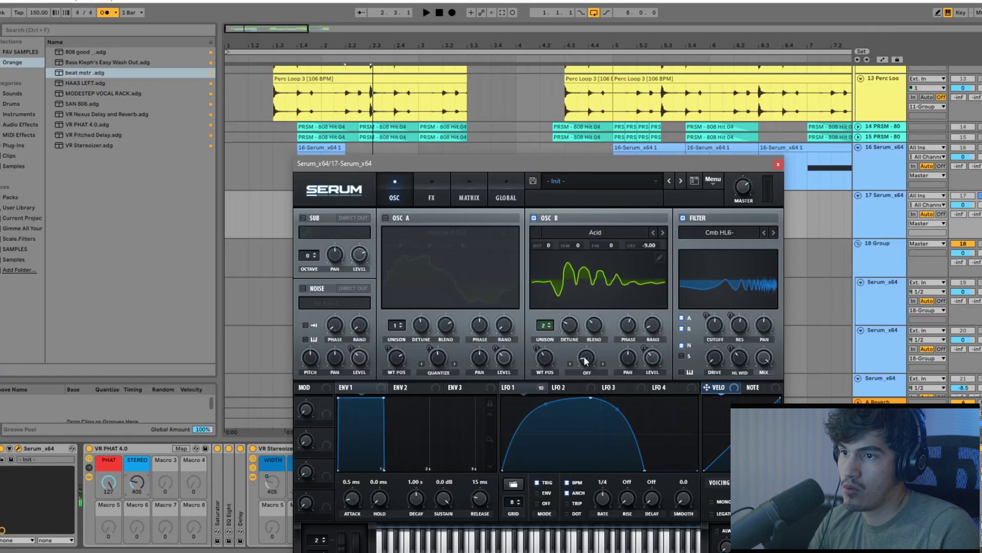
{"action": "key", "text": "space"}
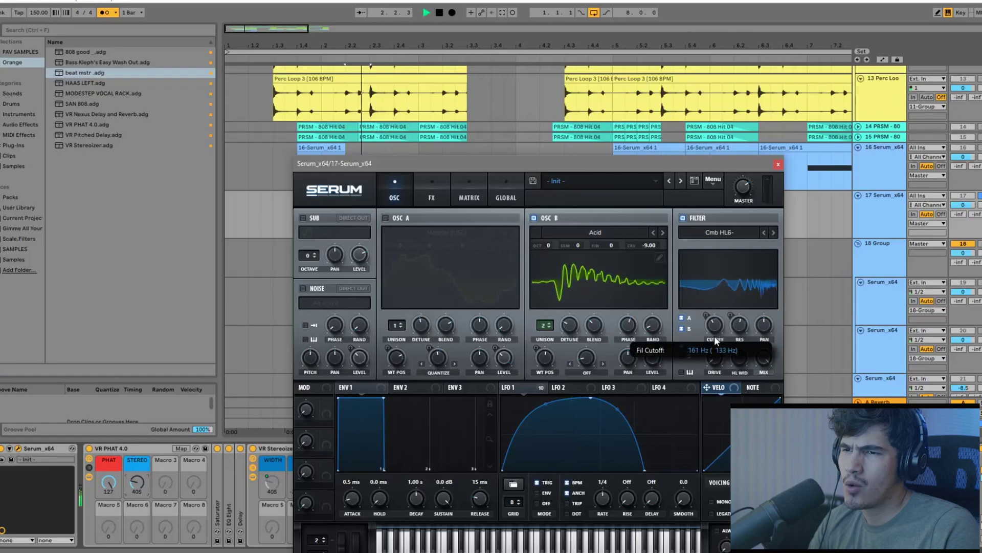
{"action": "left_click", "coordinate": [779, 166]}
Insert a new audio track below Serum track 26
{"action": "left_click", "coordinate": [225, 220]}
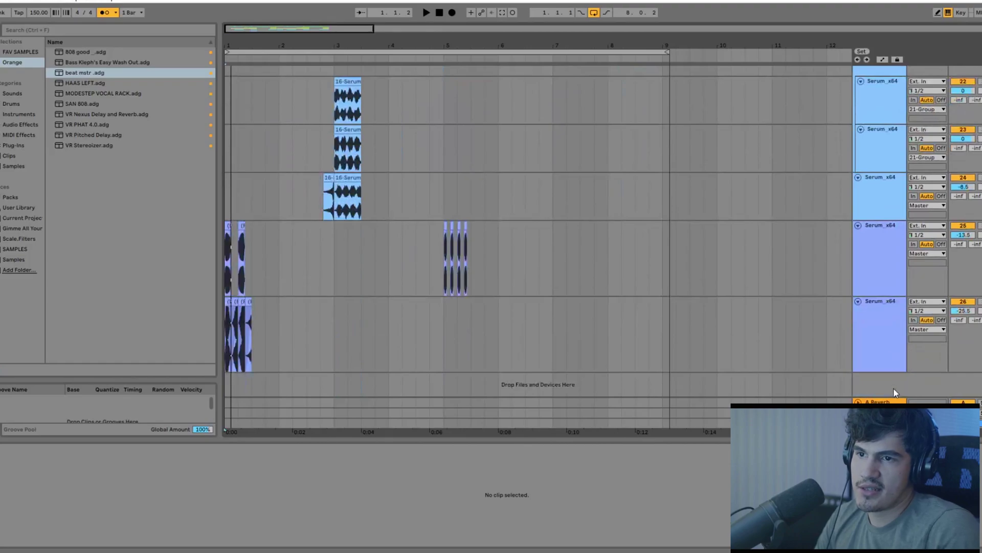
{"action": "right_click", "coordinate": [894, 389]}
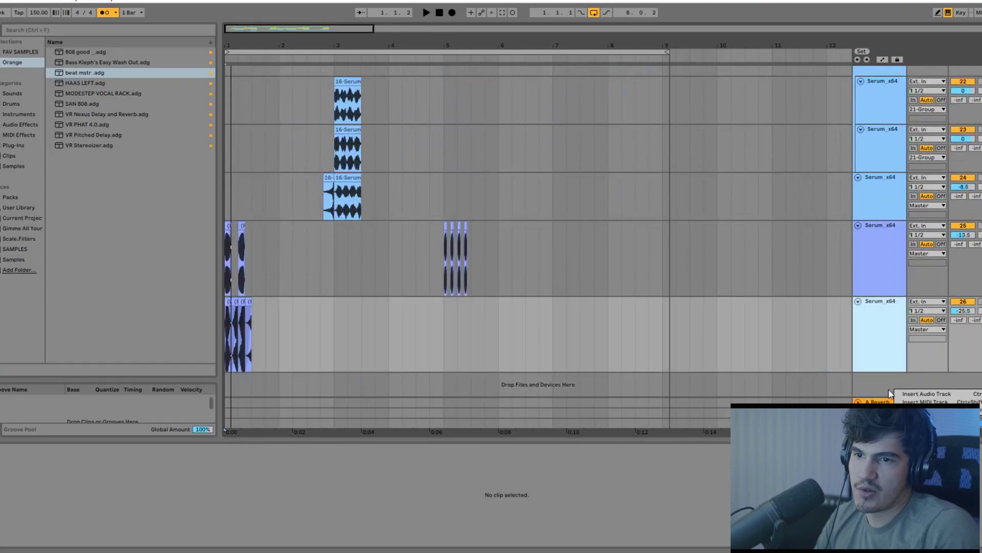
{"action": "left_click", "coordinate": [923, 393]}
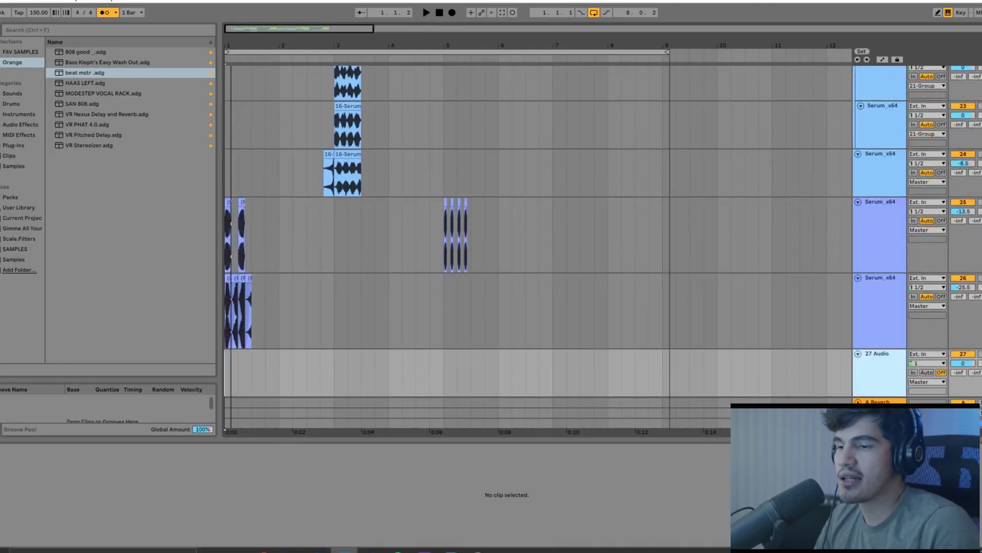
Switch to the Splice app, open the 504 Bounce Vocal Pack and enlarge the Splice window
{"action": "key", "text": "super"}
{"action": "type", "text": "Splice"}
{"action": "key", "text": "Return"}
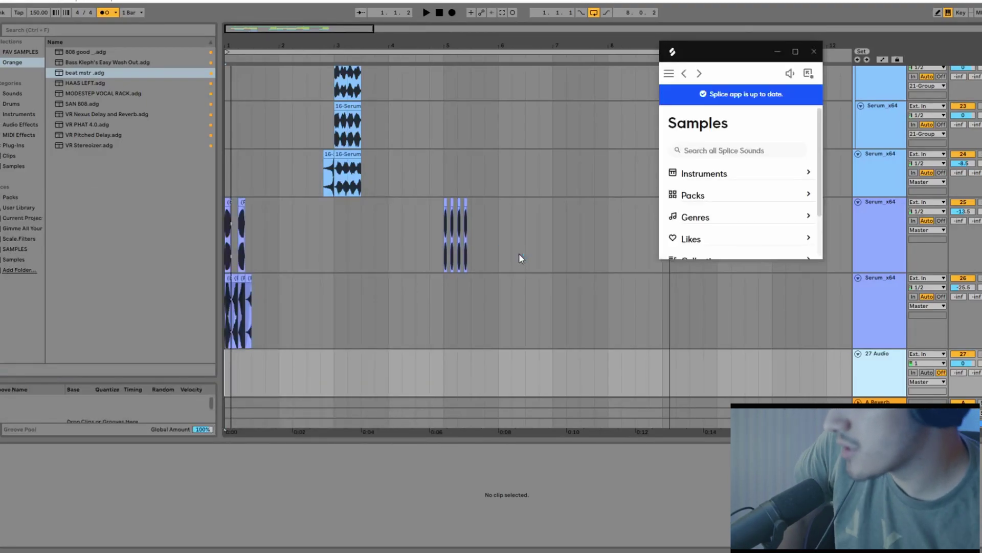
{"action": "scroll", "coordinate": [712, 239], "scroll_direction": "down", "scroll_amount": 5}
{"action": "scroll", "coordinate": [714, 241], "scroll_direction": "down", "scroll_amount": 5}
{"action": "left_click", "coordinate": [719, 182]}
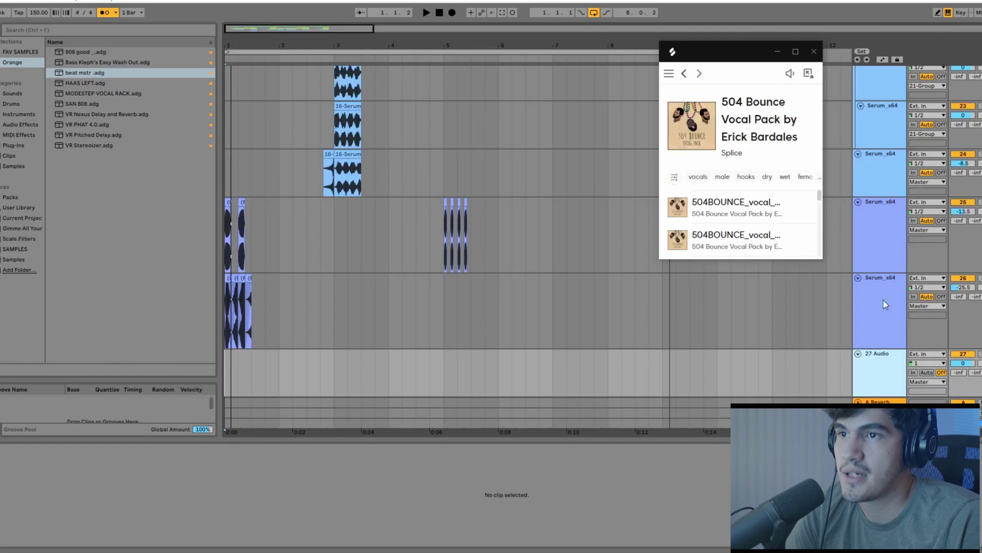
{"action": "left_click_drag", "start_coordinate": [822, 259], "coordinate": [979, 548]}
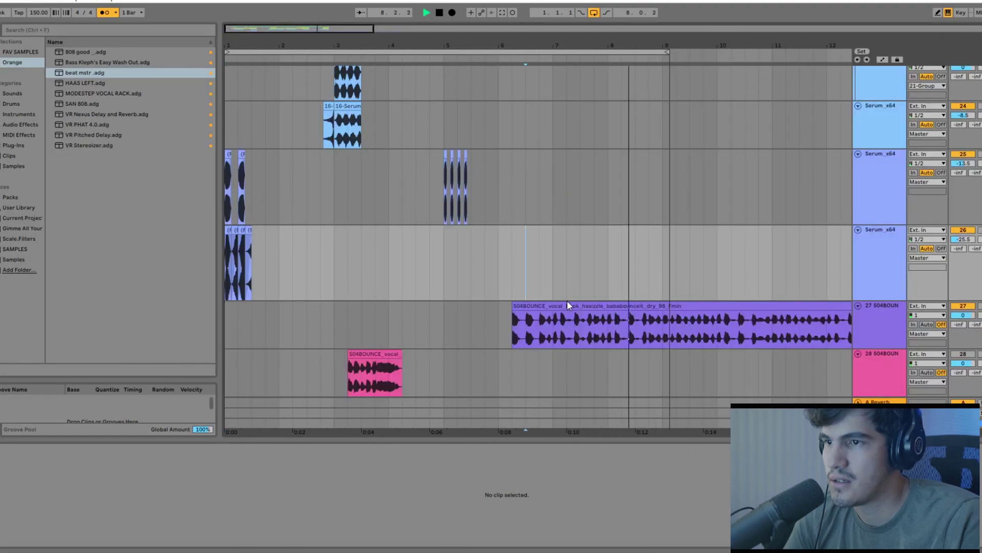
Move the 504BOUNCE vocal hook clip on track 27 to start at bar 1 and play it
{"action": "key", "text": "space"}
{"action": "left_click_drag", "start_coordinate": [567, 305], "coordinate": [271, 322]}
{"action": "left_click", "coordinate": [226, 330]}
{"action": "key", "text": "space"}
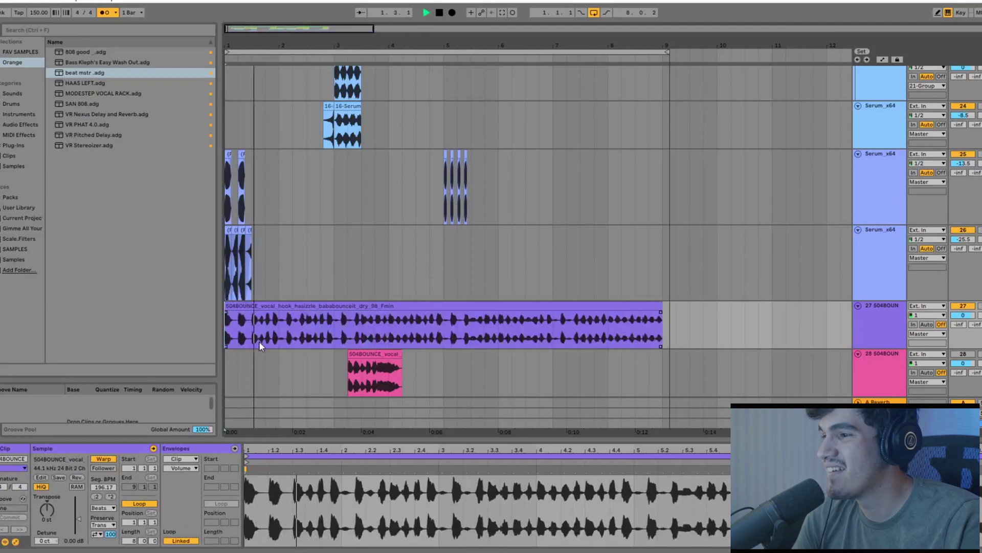
Delete the second half of bar 1 from the vocal hook on track 27 and replay from bar 1
{"action": "scroll", "coordinate": [263, 341], "scroll_direction": "up", "scroll_amount": 3}
{"action": "key", "text": "space"}
{"action": "left_click_drag", "start_coordinate": [269, 332], "coordinate": [330, 338]}
{"action": "key", "text": "Delete"}
{"action": "scroll", "coordinate": [225, 323], "scroll_direction": "down", "scroll_amount": 1}
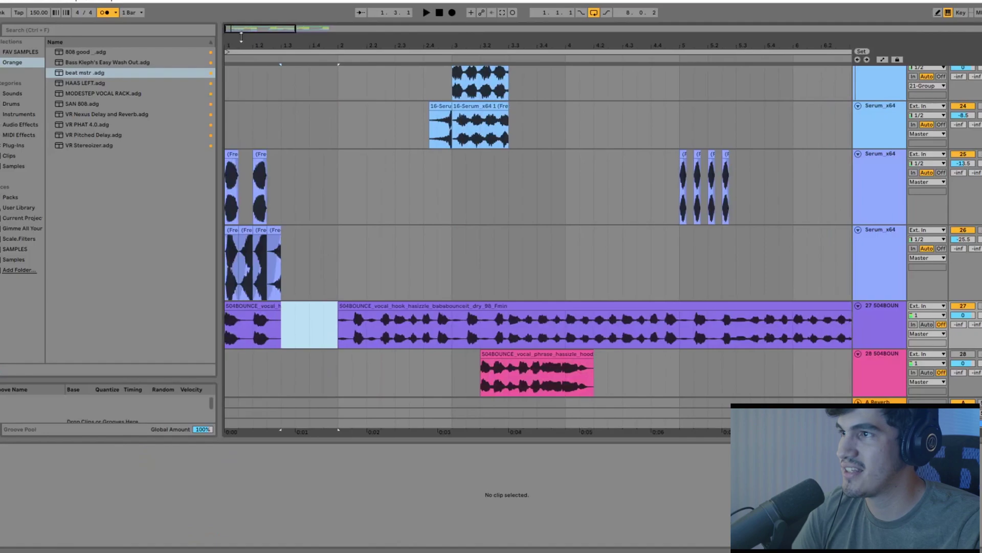
{"action": "left_click", "coordinate": [225, 322]}
{"action": "key", "text": "space"}
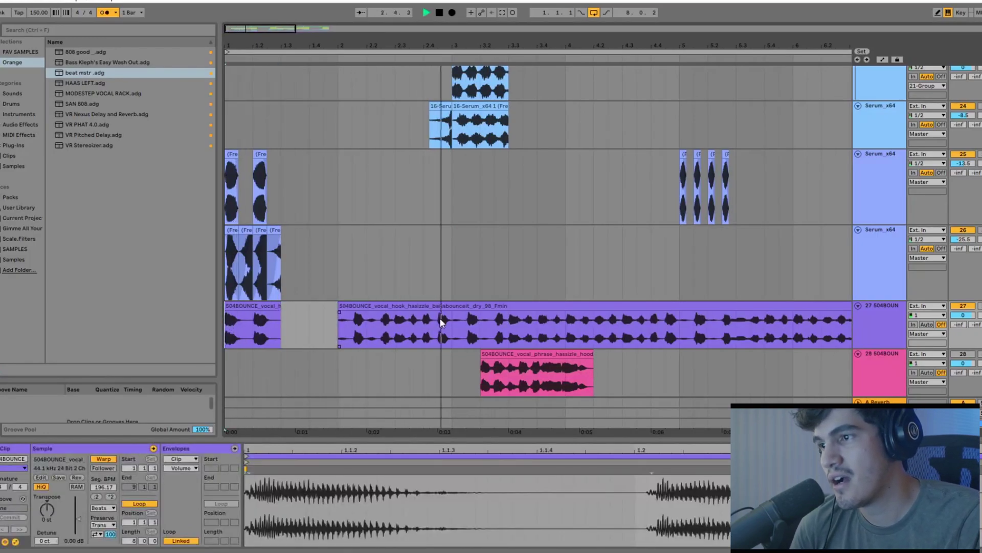
{"action": "key", "text": "space"}
{"action": "left_click", "coordinate": [449, 328]}
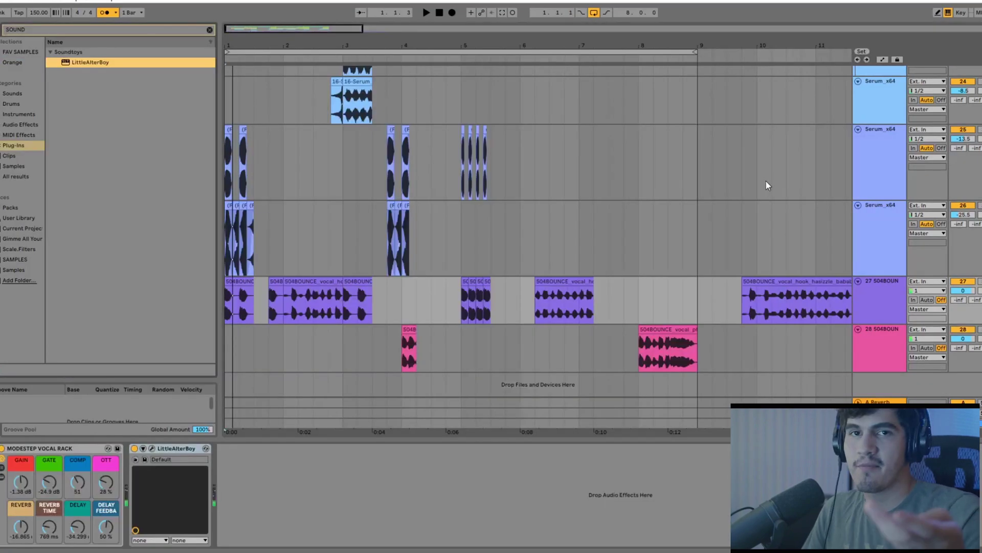
Adjust the pitch in LittleAlterBoy on the track 27 vocal hook, audition it and close the plug-in
{"action": "left_click", "coordinate": [872, 283]}
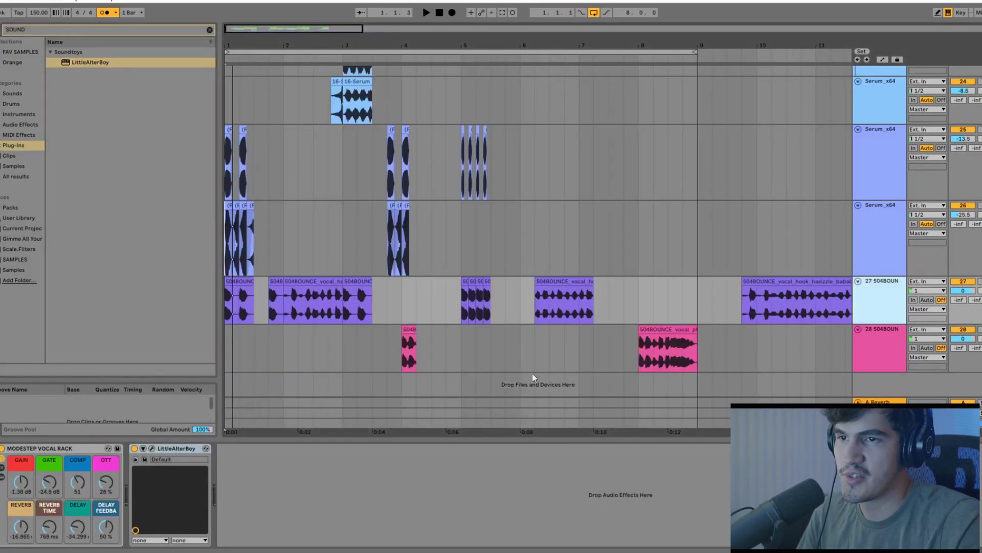
{"action": "left_click", "coordinate": [152, 448]}
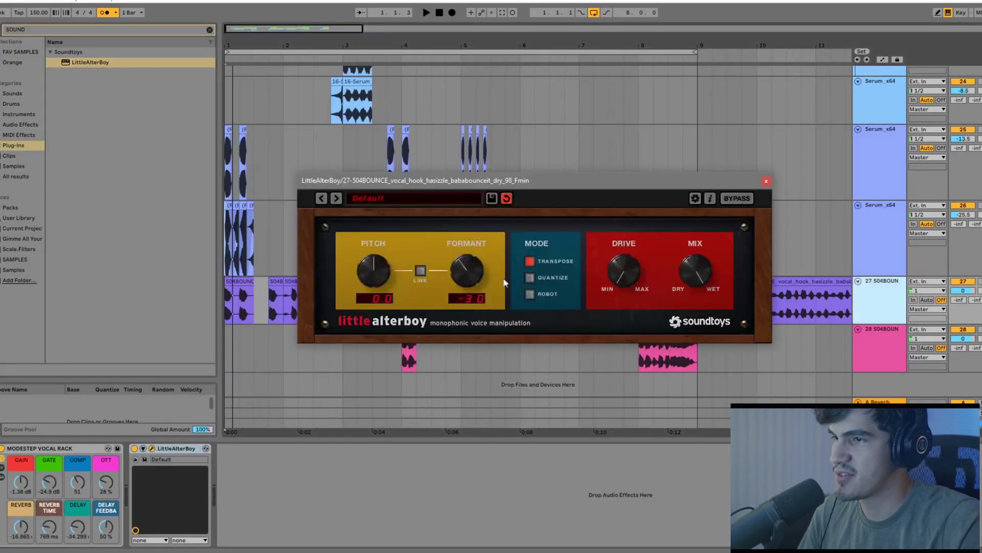
{"action": "left_click_drag", "start_coordinate": [382, 271], "coordinate": [382, 266]}
{"action": "key", "text": "space"}
{"action": "key", "text": "space"}
{"action": "left_click", "coordinate": [766, 180]}
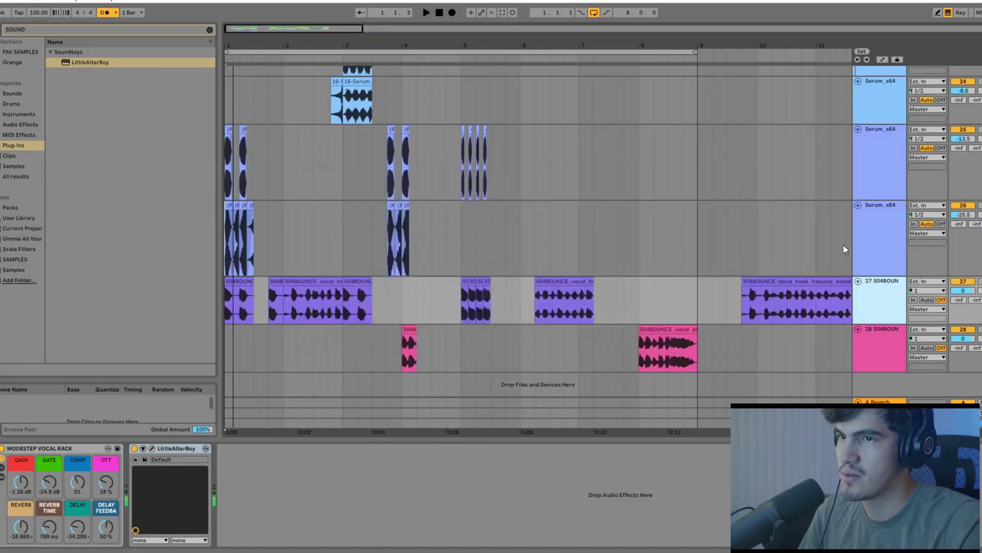
Duplicate vocal hook track 27 with its effects and play the layered vocals
{"action": "right_click", "coordinate": [883, 301]}
{"action": "left_click", "coordinate": [905, 323]}
{"action": "scroll", "coordinate": [798, 342], "scroll_direction": "down", "scroll_amount": 2}
{"action": "key", "text": "space"}
{"action": "key", "text": "space"}
Lower the formant in LittleAlterBoy on the duplicated vocal hook, track 28, while auditioning it
{"action": "left_click", "coordinate": [152, 448]}
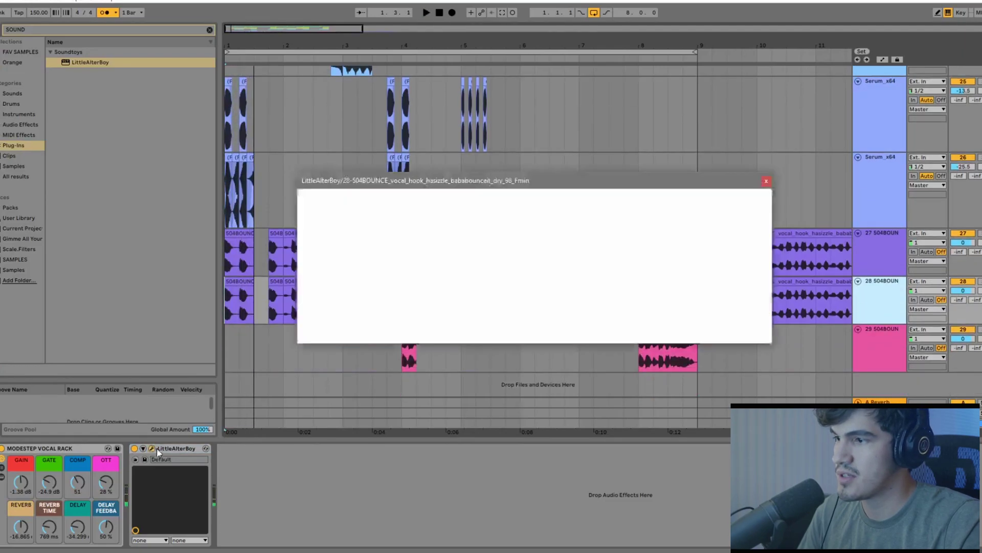
{"action": "key", "text": "space"}
{"action": "left_click_drag", "start_coordinate": [466, 266], "coordinate": [463, 275]}
{"action": "key", "text": "space"}
{"action": "key", "text": "space"}
{"action": "key", "text": "space"}
{"action": "key", "text": "space"}
Adjust the Comp and Gain controls of track 28's MODESTEP VOCAL RACK during playback and close LittleAlterBoy
{"action": "left_click", "coordinate": [77, 483]}
{"action": "key", "text": "space"}
{"action": "key", "text": "space"}
{"action": "left_click_drag", "start_coordinate": [77, 483], "coordinate": [21, 474]}
{"action": "key", "text": "space"}
{"action": "key", "text": "space"}
{"action": "key", "text": "space"}
{"action": "left_click", "coordinate": [763, 181]}
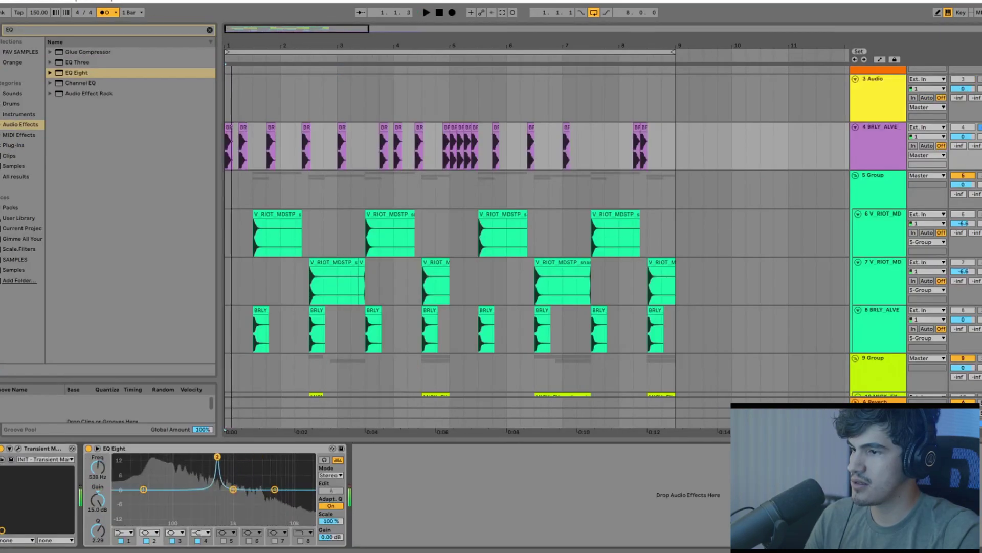
Look through the arrangement from the drum tracks down to the Serum basses and vocal hooks
{"action": "key", "text": "space"}
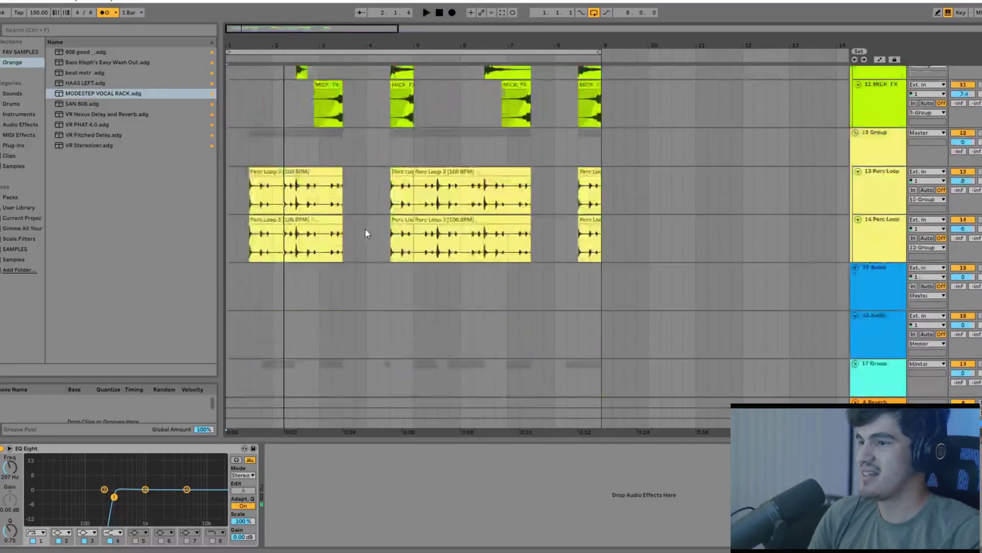
{"action": "scroll", "coordinate": [299, 237], "scroll_direction": "down", "scroll_amount": 15}
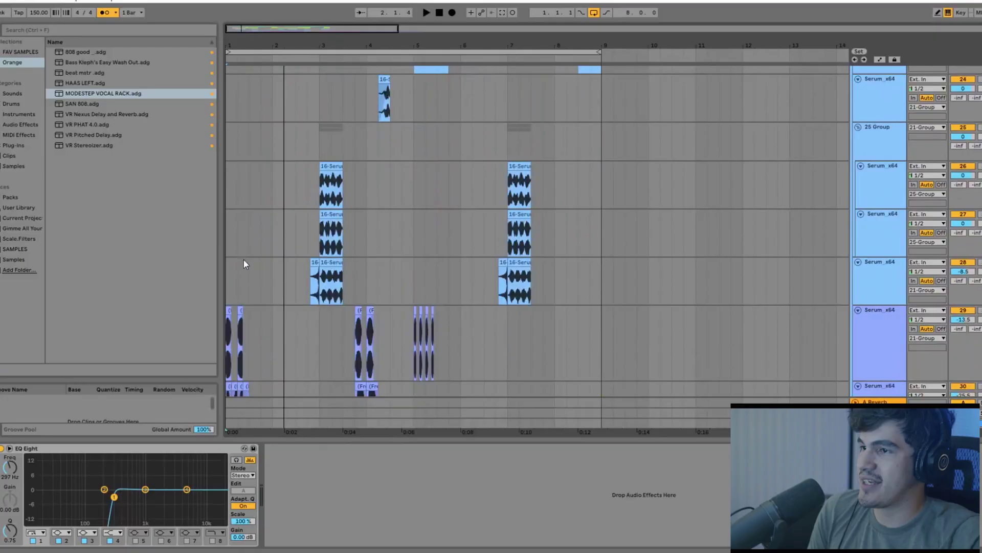
{"action": "left_click", "coordinate": [230, 284]}
{"action": "scroll", "coordinate": [231, 281], "scroll_direction": "down", "scroll_amount": 5}
{"action": "scroll", "coordinate": [390, 226], "scroll_direction": "up", "scroll_amount": 1}
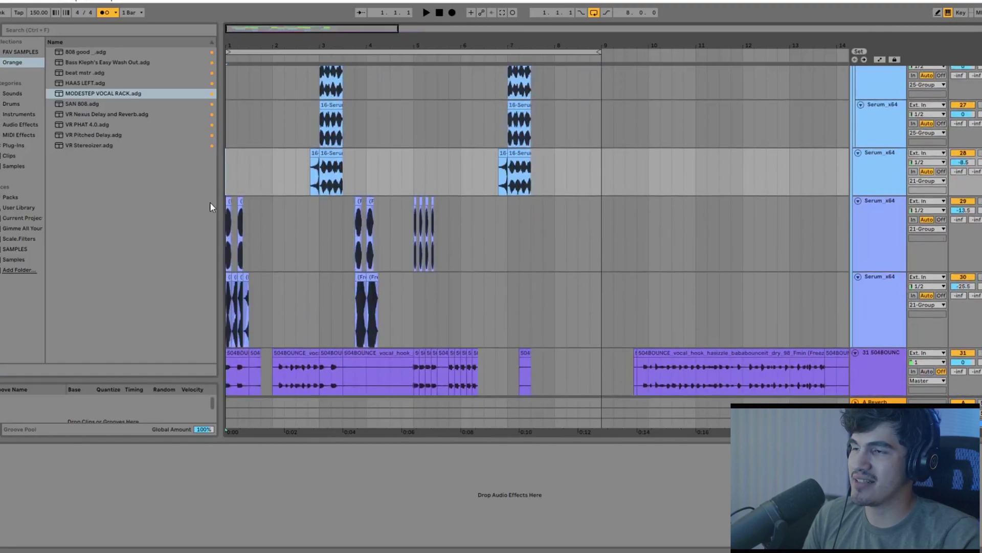
{"action": "left_click_drag", "start_coordinate": [260, 41], "coordinate": [261, 45]}
{"action": "scroll", "coordinate": [256, 78], "scroll_direction": "left", "scroll_amount": 2}
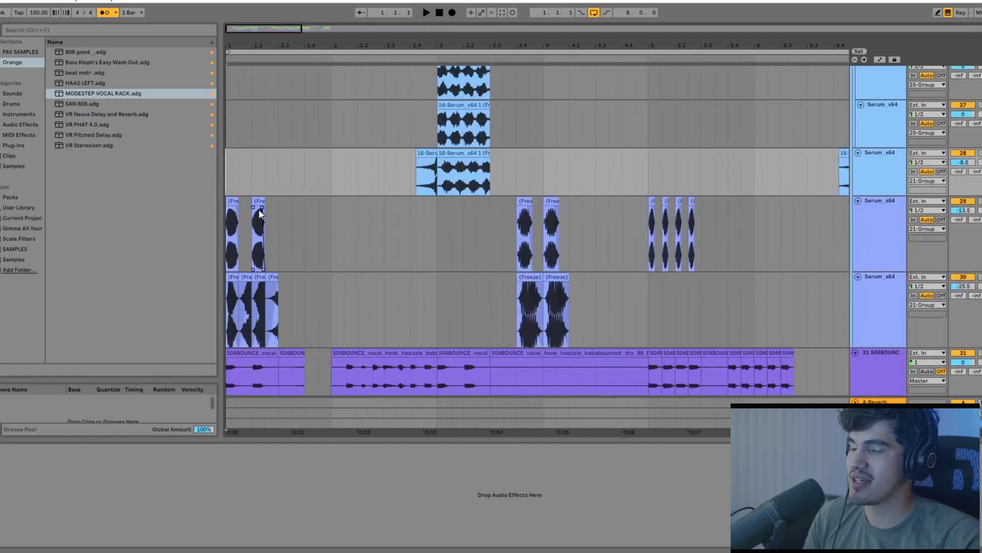
{"action": "scroll", "coordinate": [597, 214], "scroll_direction": "down", "scroll_amount": 1}
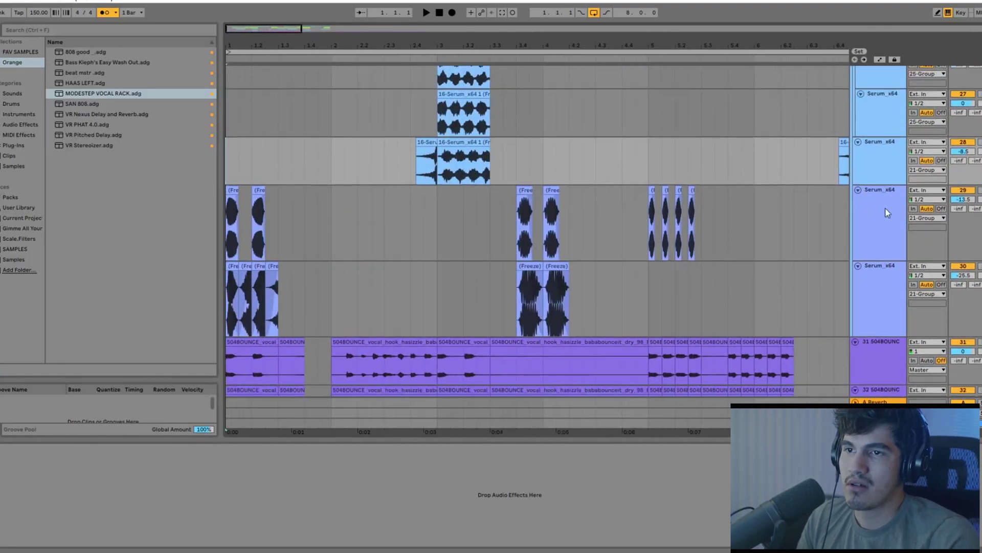
Set Ozone Imager 2's width on Serum track 29 to -67%, enable Stereoize with a higher amount and unsolo the track
{"action": "left_click", "coordinate": [883, 213]}
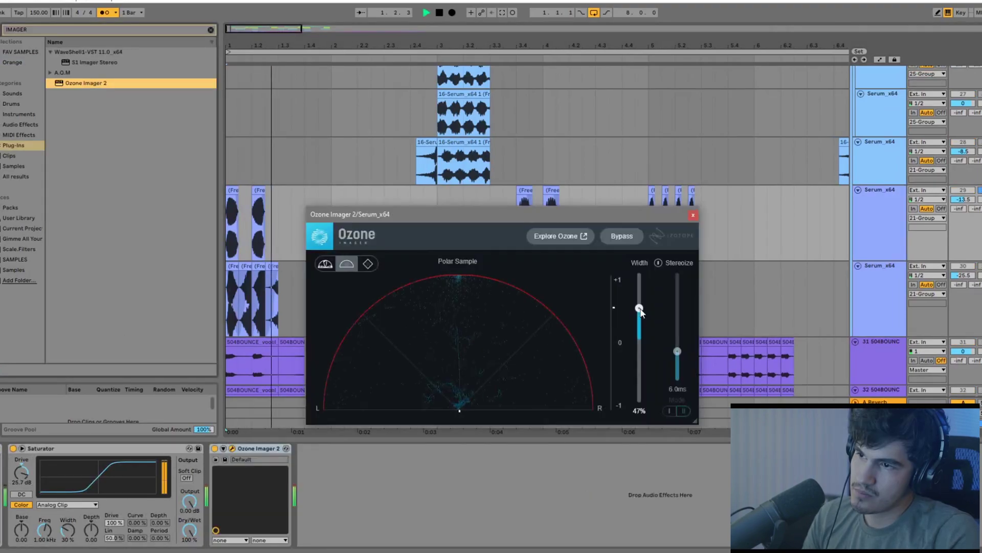
{"action": "left_click_drag", "start_coordinate": [639, 307], "coordinate": [640, 377]}
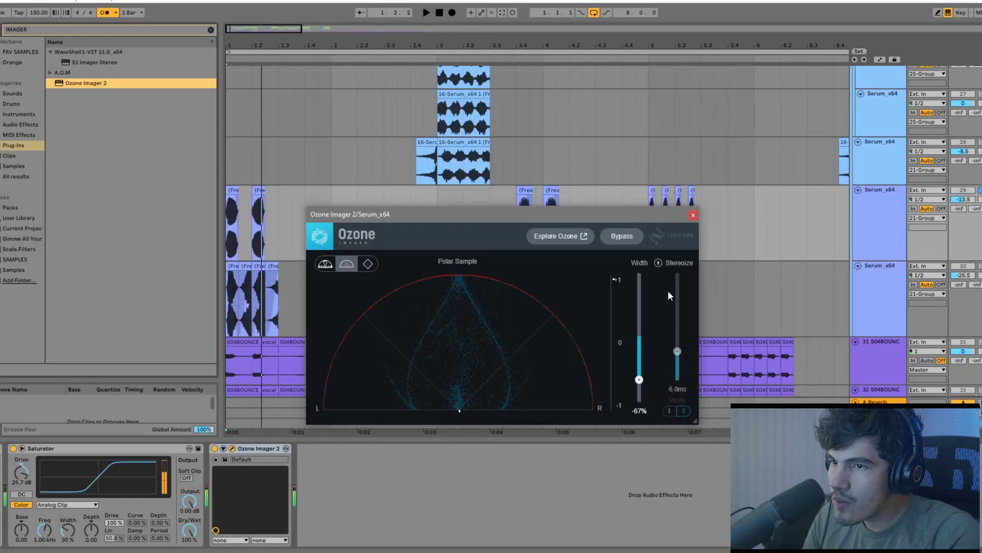
{"action": "left_click", "coordinate": [658, 262]}
{"action": "left_click_drag", "start_coordinate": [677, 350], "coordinate": [681, 313]}
{"action": "left_click", "coordinate": [693, 215]}
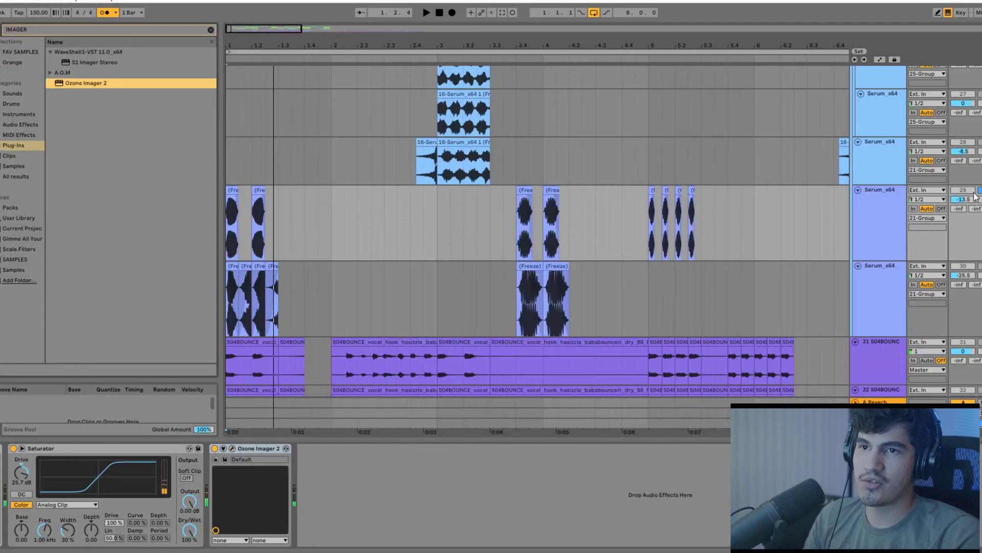
{"action": "left_click", "coordinate": [979, 190]}
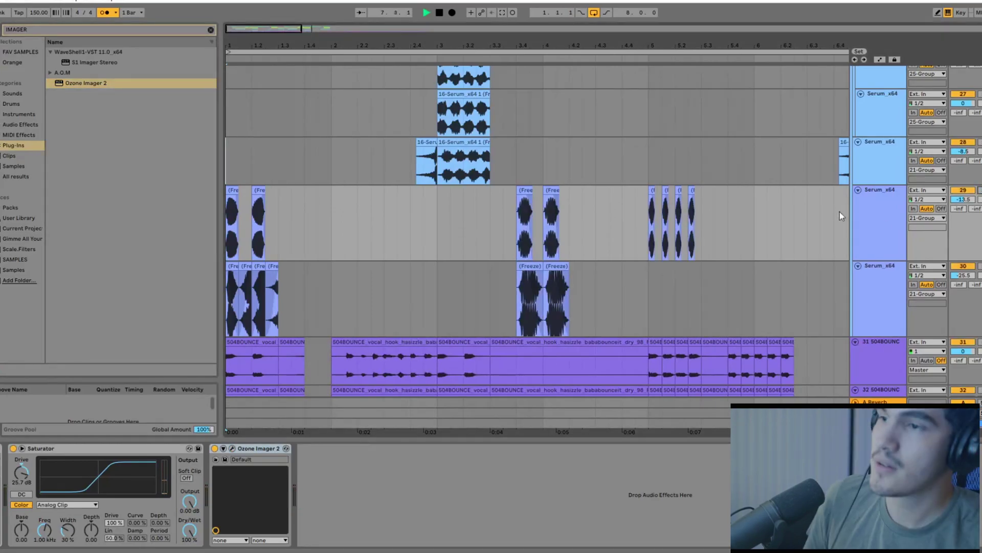
Check the clips down to vocal tracks 31 to 33 and play the arrangement from bar 1
{"action": "scroll", "coordinate": [684, 214], "scroll_direction": "down", "scroll_amount": 5}
{"action": "scroll", "coordinate": [256, 196], "scroll_direction": "up", "scroll_amount": 3}
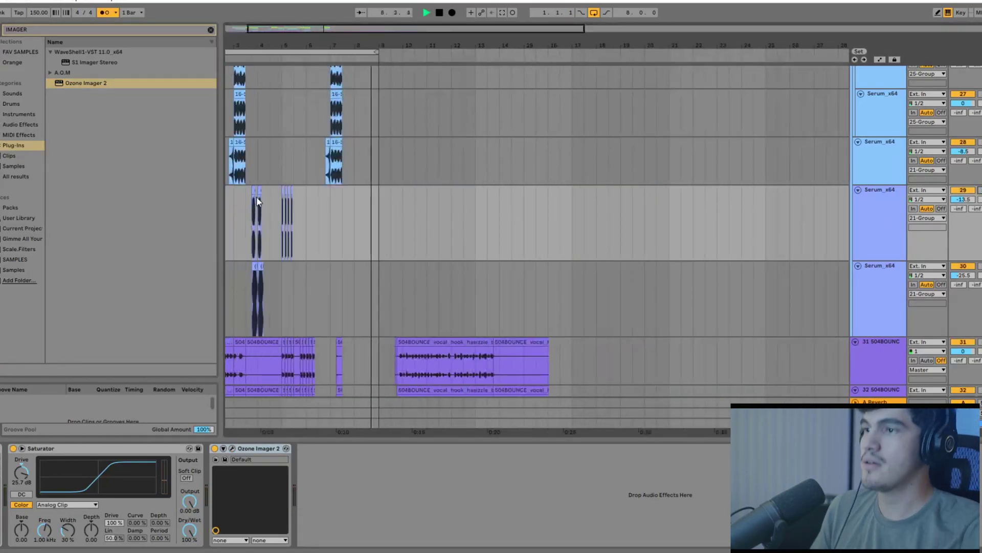
{"action": "scroll", "coordinate": [275, 149], "scroll_direction": "up", "scroll_amount": 3}
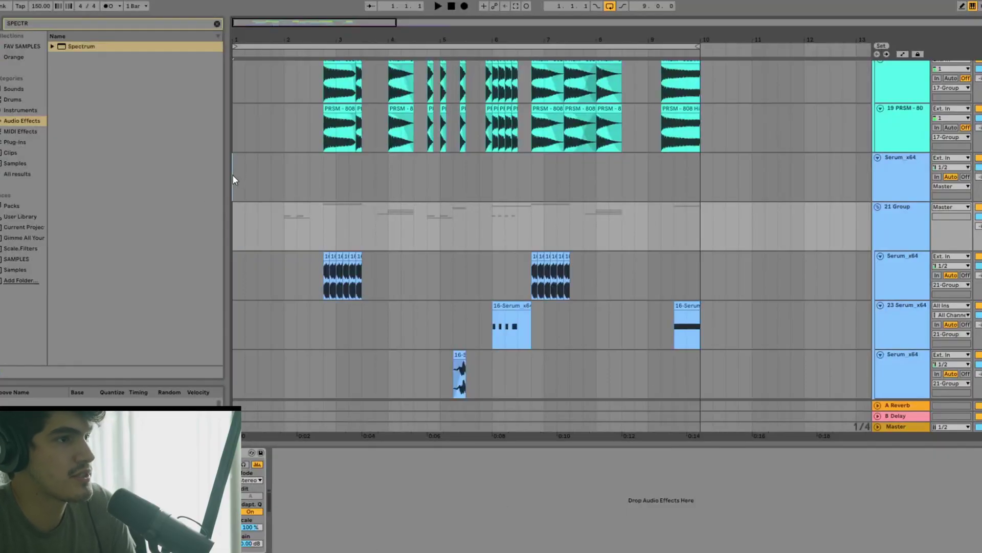
{"action": "scroll", "coordinate": [292, 213], "scroll_direction": "up", "scroll_amount": 2}
{"action": "scroll", "coordinate": [278, 235], "scroll_direction": "down", "scroll_amount": 12}
{"action": "left_click", "coordinate": [265, 347]}
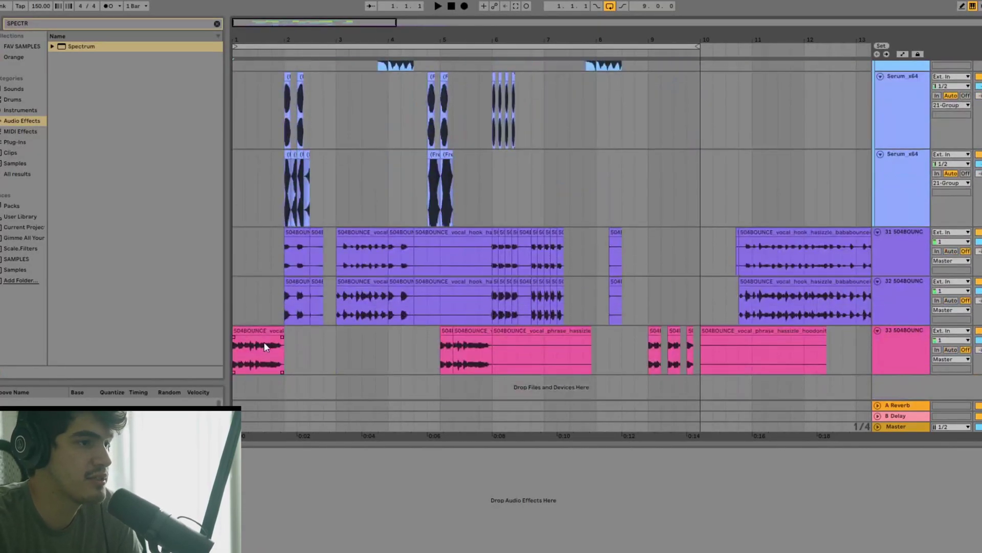
{"action": "left_click", "coordinate": [294, 307]}
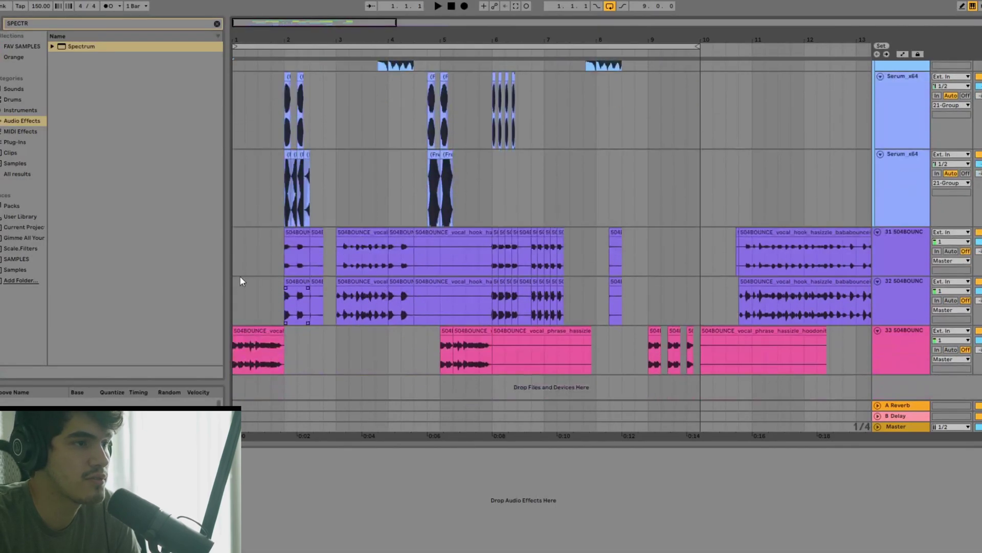
{"action": "left_click", "coordinate": [238, 293]}
{"action": "key", "text": "space"}
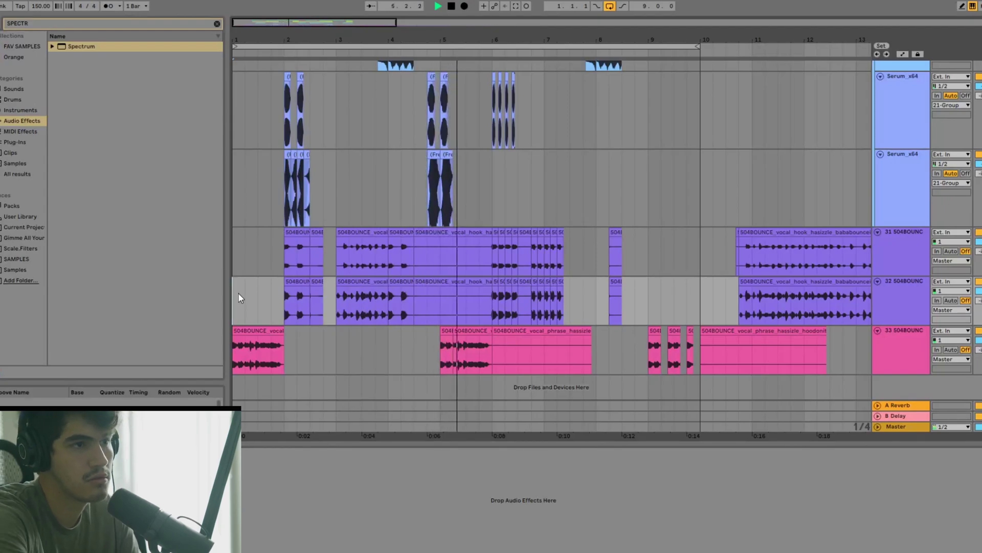
Move all arrangement clips one bar earlier so the pattern starts at bar 1
{"action": "key", "text": "ctrl+a"}
{"action": "left_click_drag", "start_coordinate": [289, 233], "coordinate": [240, 232]}
{"action": "left_click", "coordinate": [237, 230]}
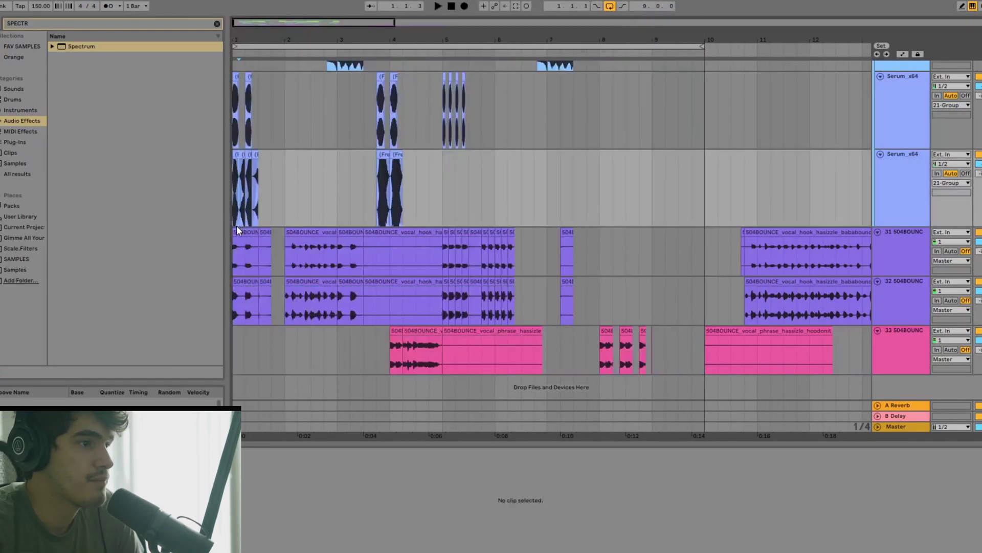
Insert 8 bars of empty time at bar 1, ahead of the whole arrangement
{"action": "left_click", "coordinate": [235, 229]}
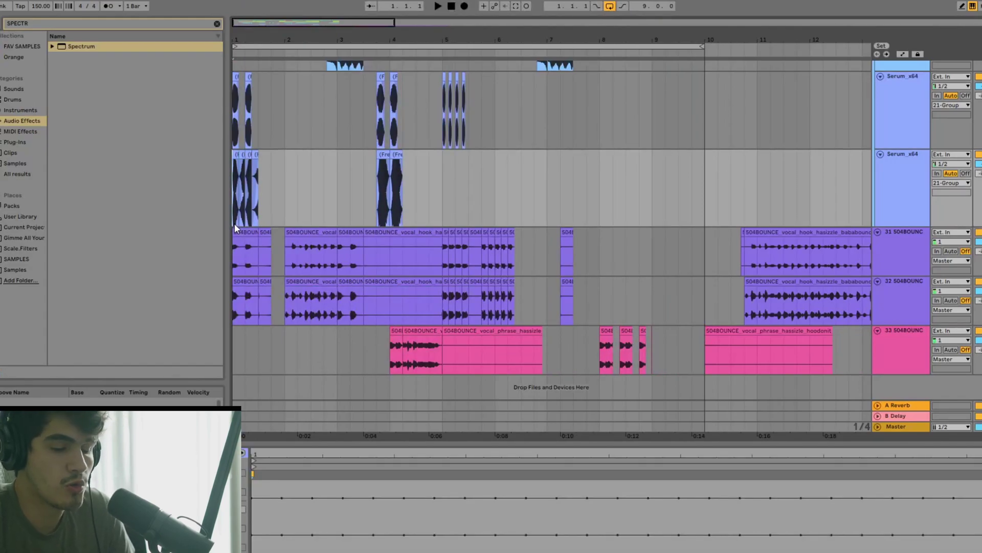
{"action": "key", "text": "ctrl+i"}
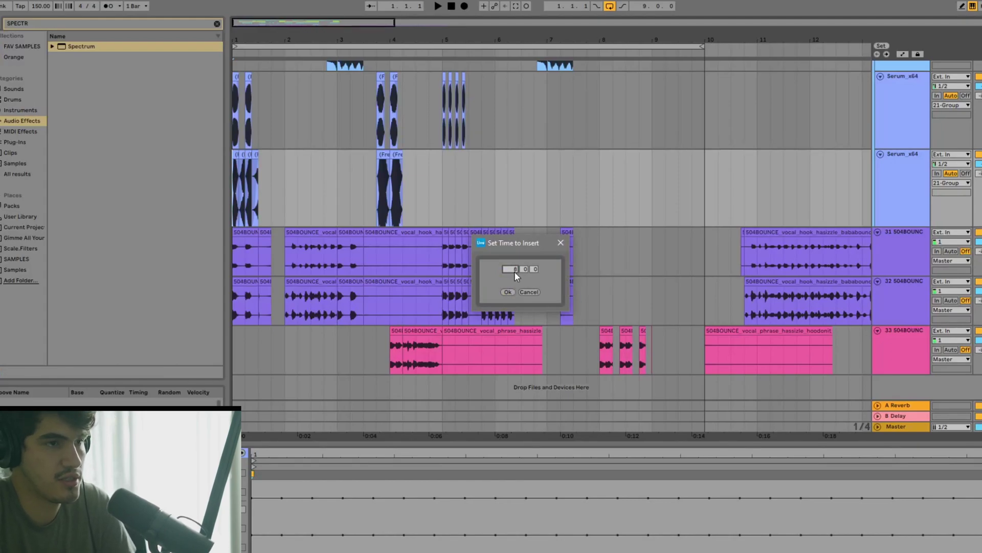
{"action": "left_click", "coordinate": [508, 291]}
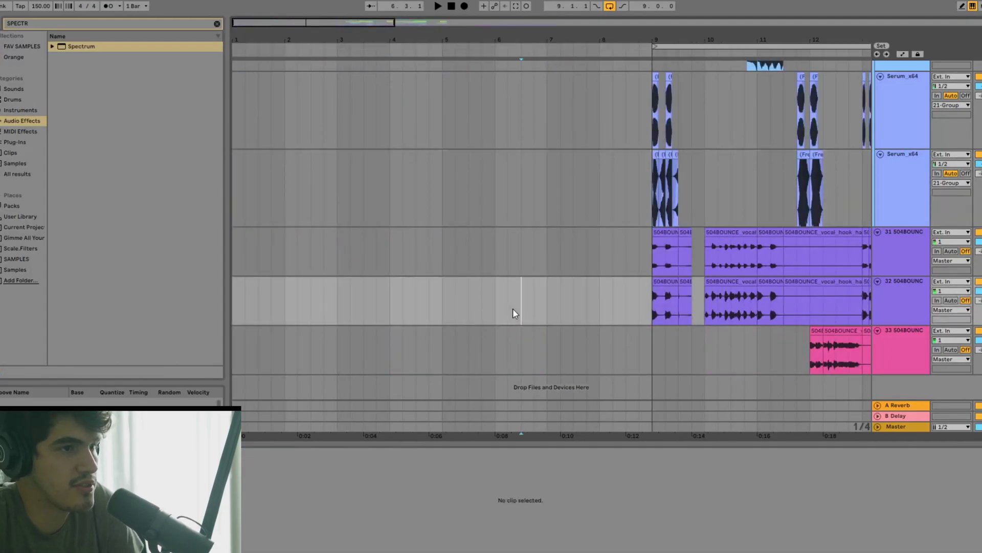
Collapse the vocal, Serum and audio tracks and the 17, 12, 9 and 5 groups into compact rows
{"action": "scroll", "coordinate": [462, 324], "scroll_direction": "up", "scroll_amount": 10}
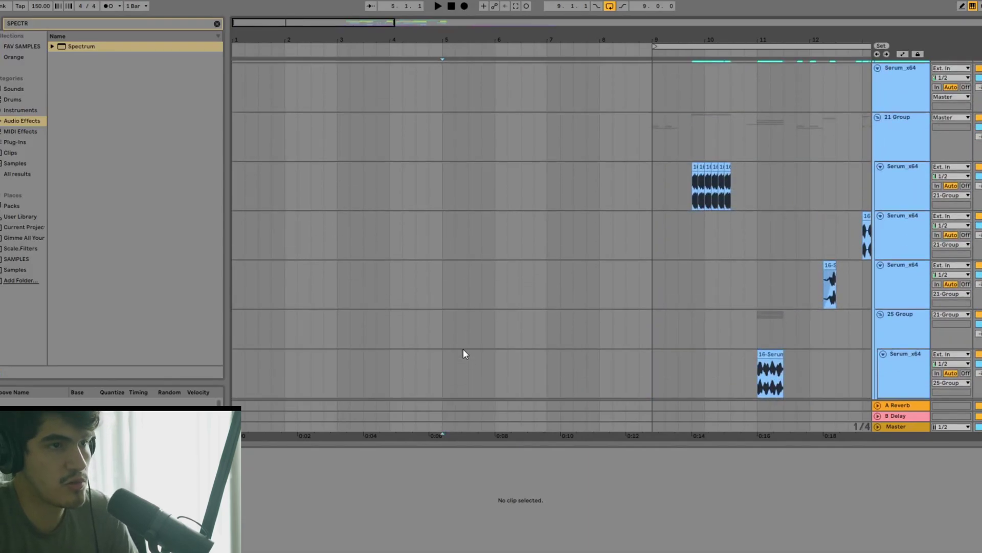
{"action": "scroll", "coordinate": [462, 349], "scroll_direction": "down", "scroll_amount": 5, "text": "ctrl"}
{"action": "scroll", "coordinate": [371, 287], "scroll_direction": "up", "scroll_amount": 5}
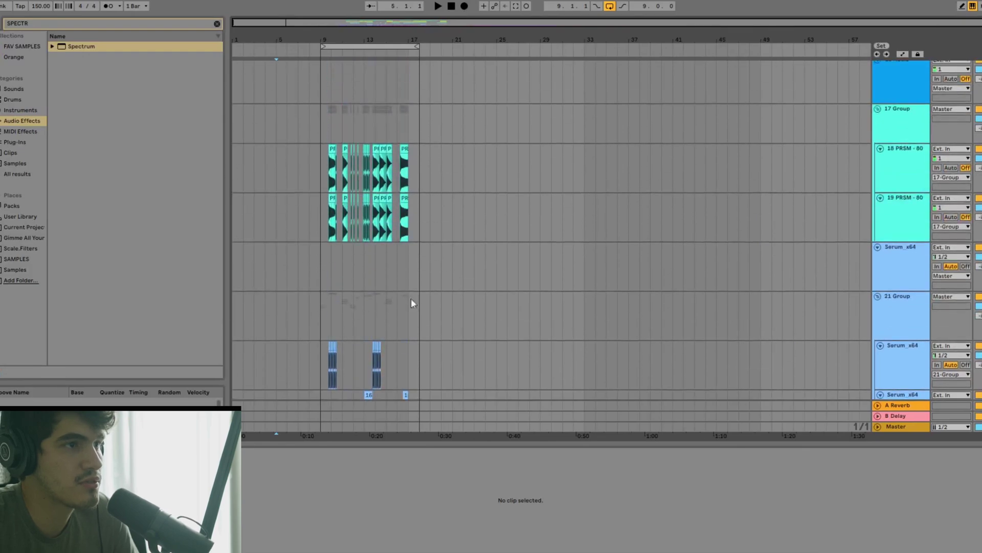
{"action": "left_click", "coordinate": [877, 187]}
{"action": "left_click", "coordinate": [878, 89]}
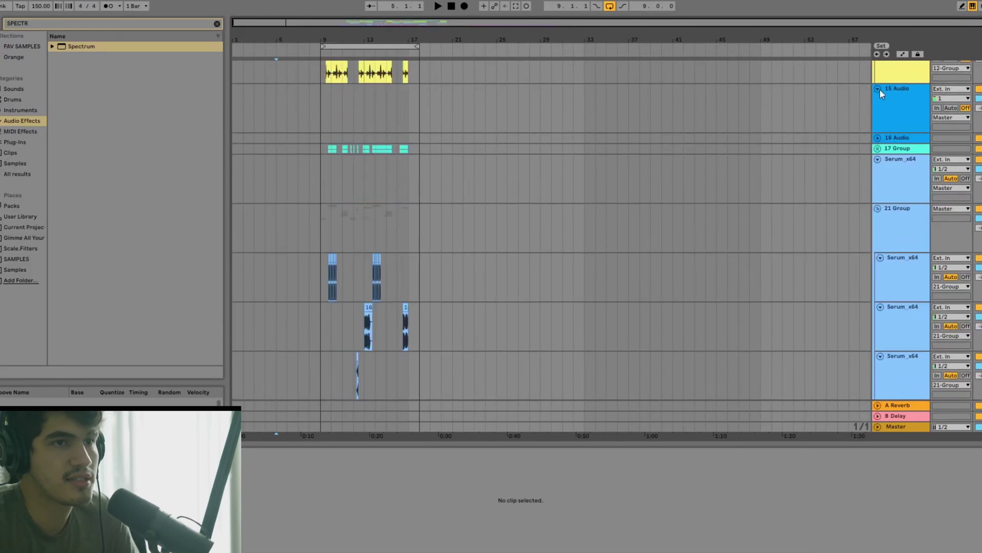
{"action": "left_click", "coordinate": [877, 98]}
{"action": "left_click", "coordinate": [878, 120]}
{"action": "left_click", "coordinate": [878, 131]}
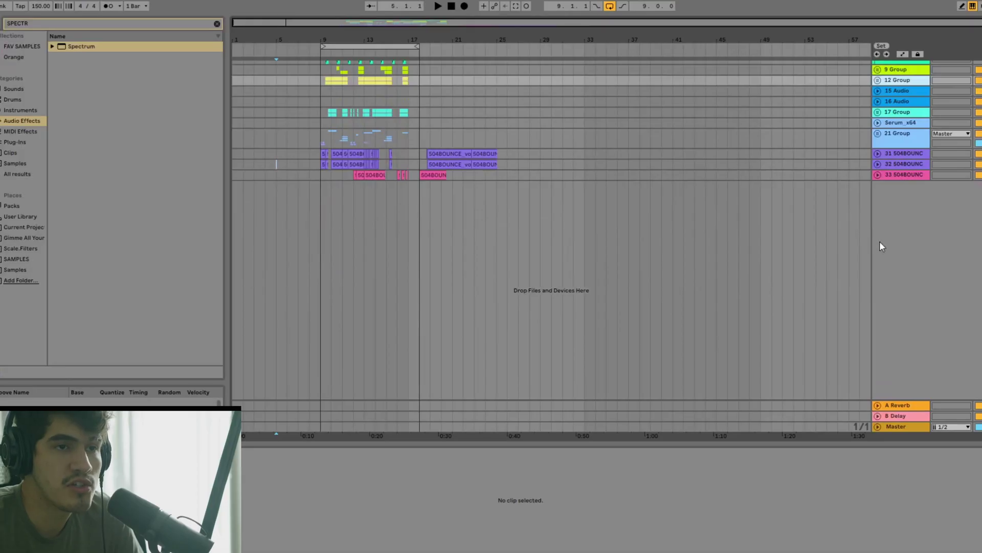
{"action": "scroll", "coordinate": [880, 241], "scroll_direction": "up", "scroll_amount": 4}
{"action": "left_click", "coordinate": [878, 139]}
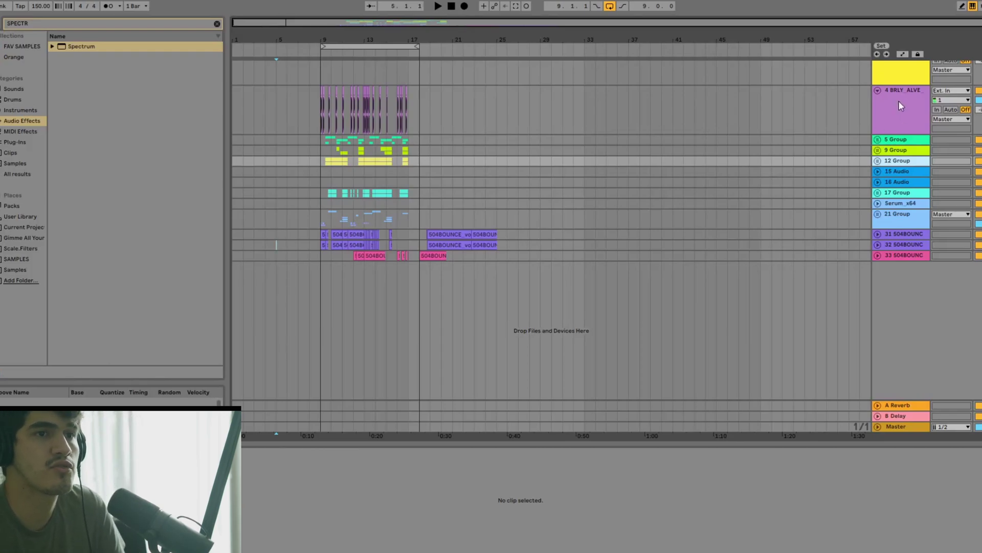
Collapse the 4 BRLY_ALVE track and the three tracks above it into compact rows
{"action": "left_click", "coordinate": [878, 91]}
{"action": "left_click", "coordinate": [878, 165]}
{"action": "left_click", "coordinate": [878, 115]}
{"action": "left_click", "coordinate": [877, 65]}
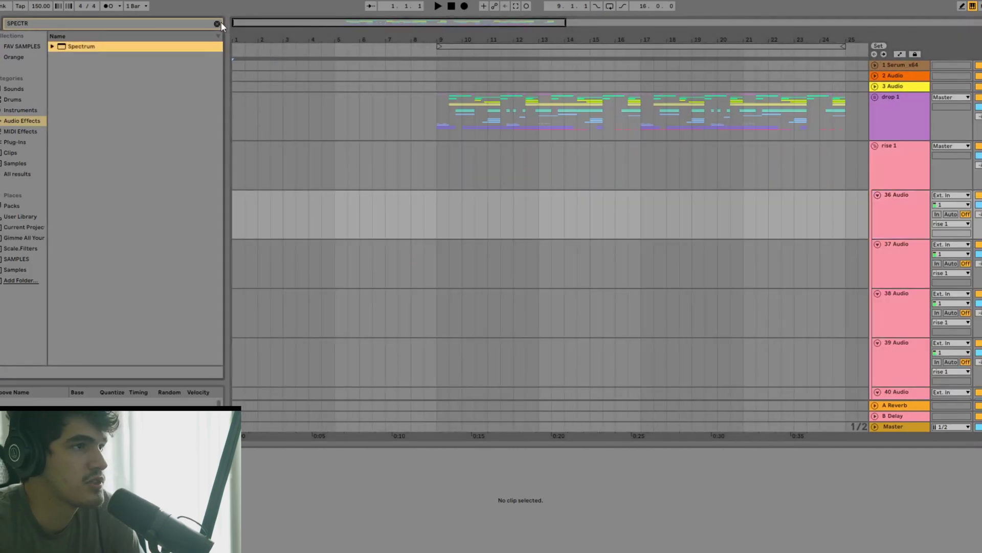
Clear the browser search and look through the Orange collection and the IN YOUR HOUSE and MICK SCHULTZ sample folders
{"action": "left_click", "coordinate": [217, 23]}
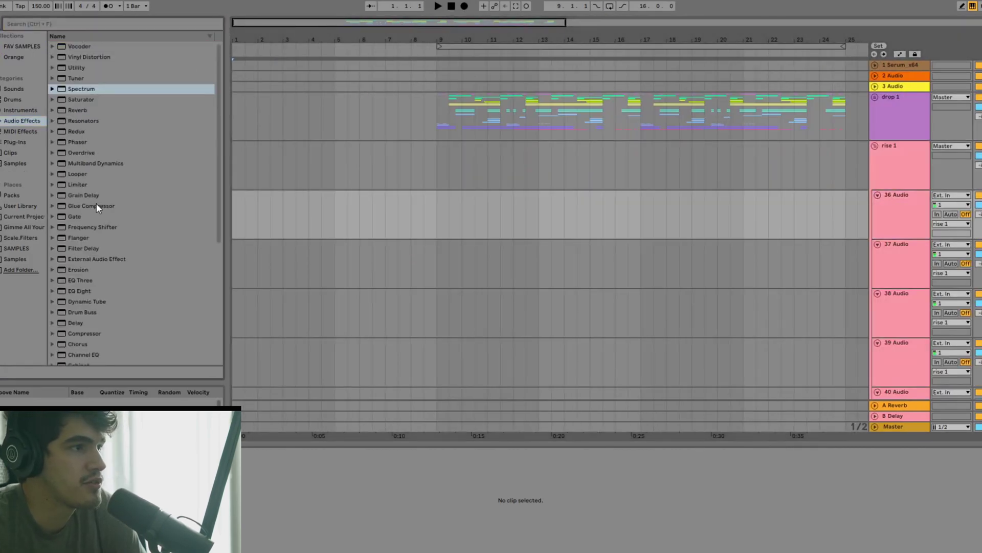
{"action": "left_click", "coordinate": [17, 248]}
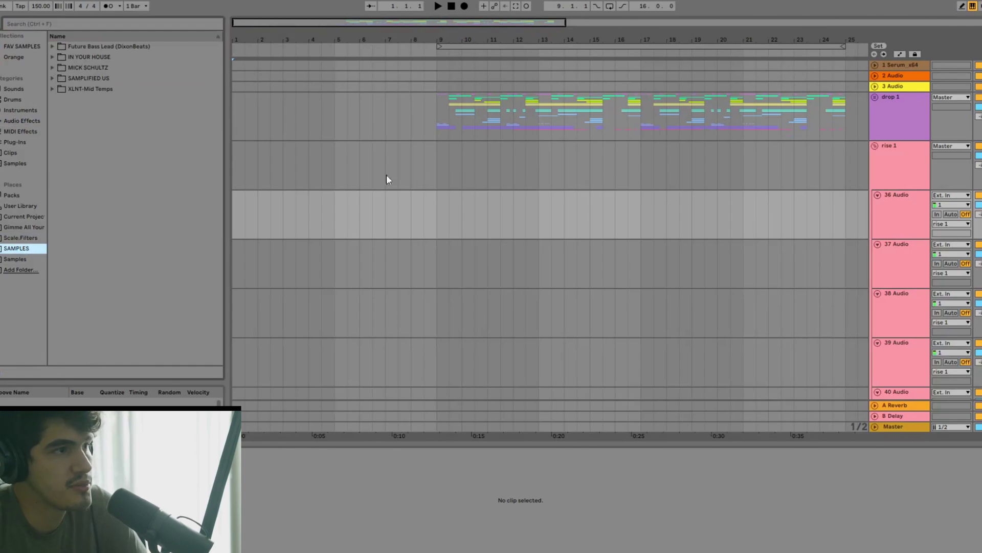
{"action": "left_click", "coordinate": [44, 56]}
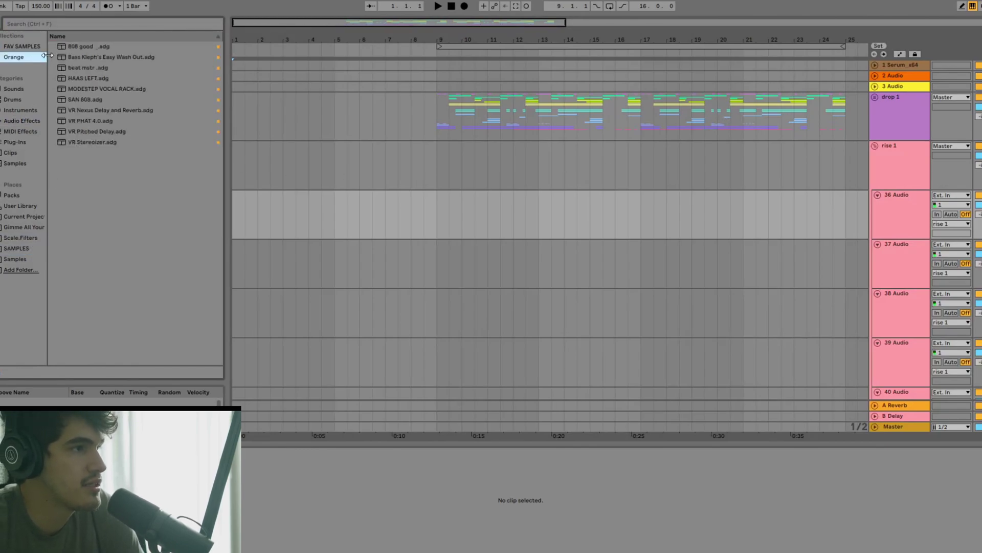
{"action": "left_click", "coordinate": [21, 237]}
{"action": "left_click", "coordinate": [51, 46]}
{"action": "left_click", "coordinate": [26, 248]}
{"action": "left_click", "coordinate": [55, 57]}
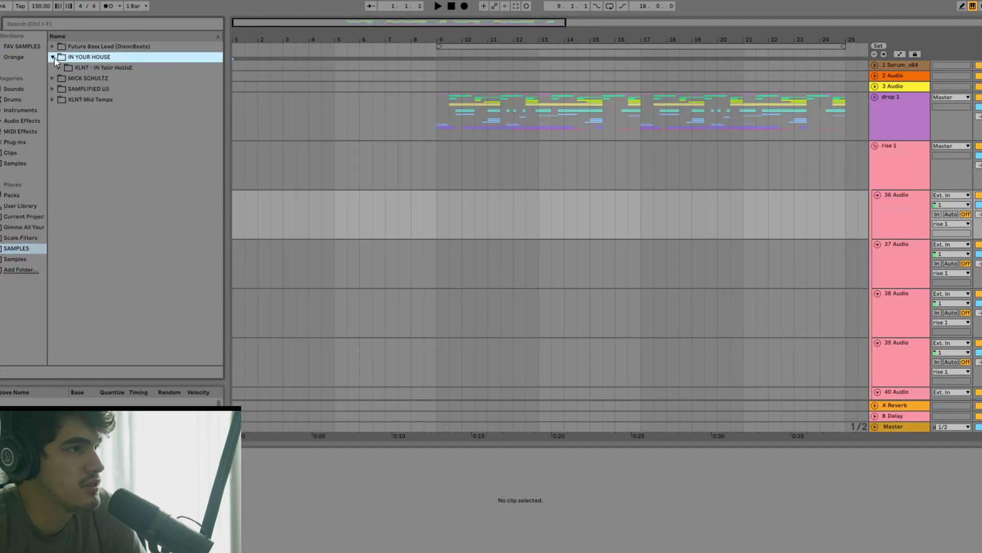
{"action": "left_click", "coordinate": [53, 67]}
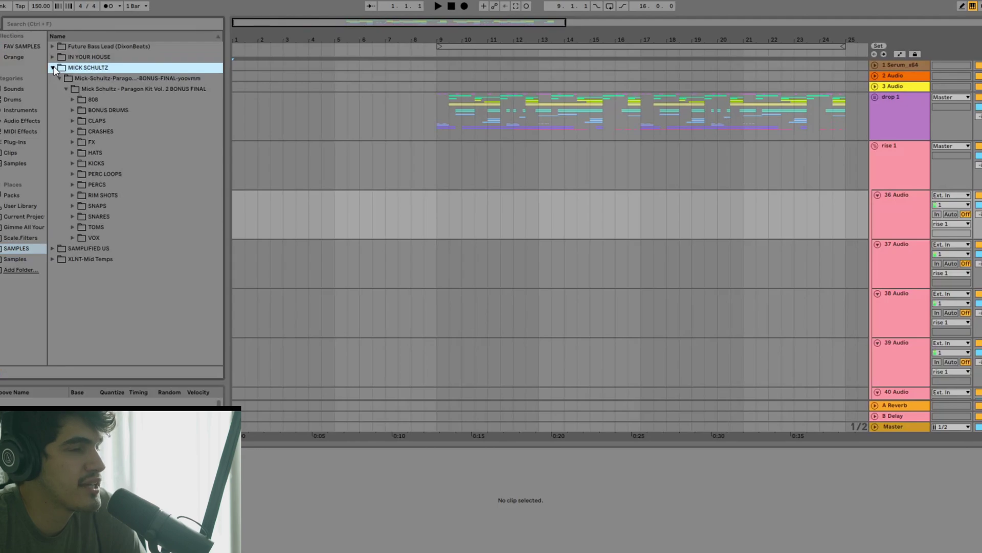
{"action": "left_click", "coordinate": [53, 68]}
Play the start of the drop from bar 9 and return to the SAMPLES folder
{"action": "left_click", "coordinate": [442, 172]}
{"action": "key", "text": "space"}
{"action": "key", "text": "space"}
{"action": "key", "text": "space"}
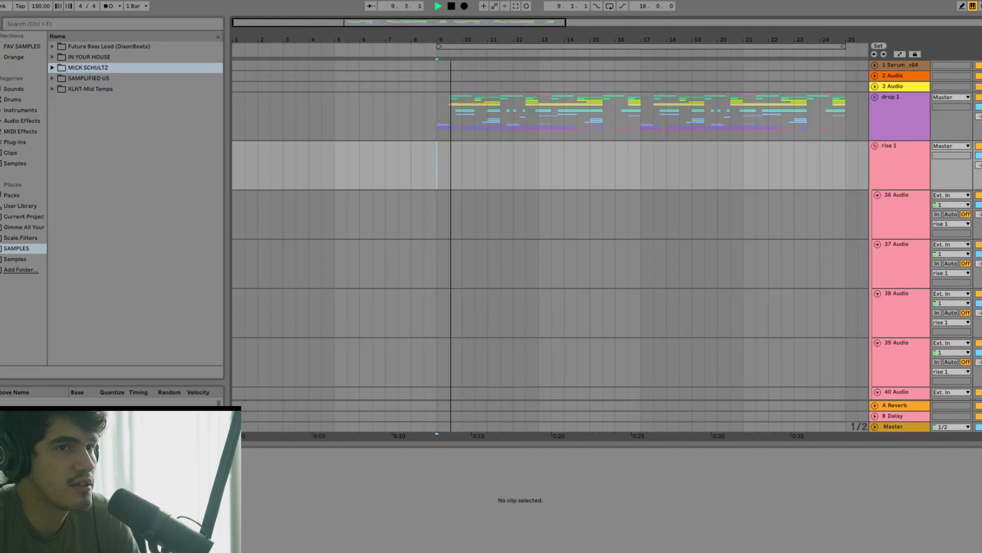
{"action": "left_click", "coordinate": [881, 105]}
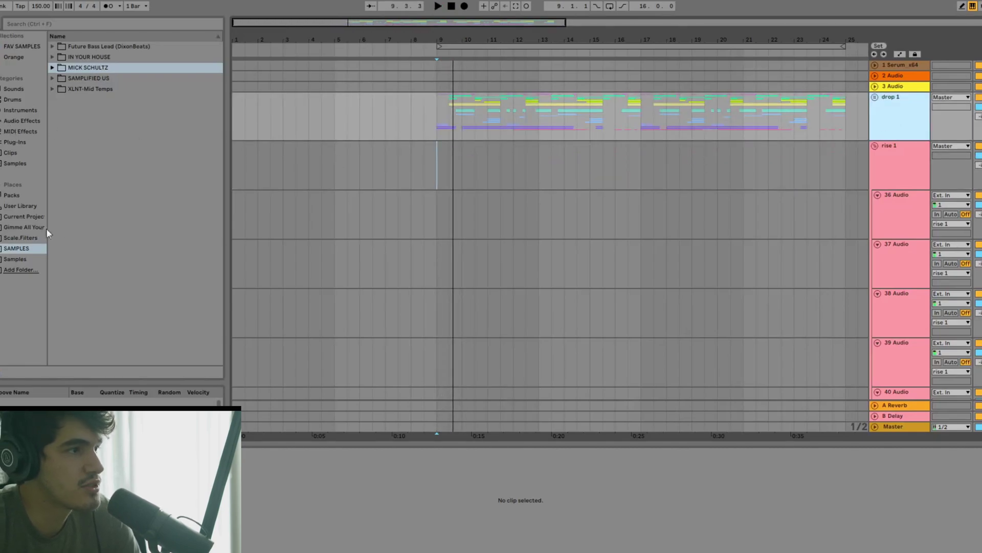
{"action": "left_click", "coordinate": [17, 240]}
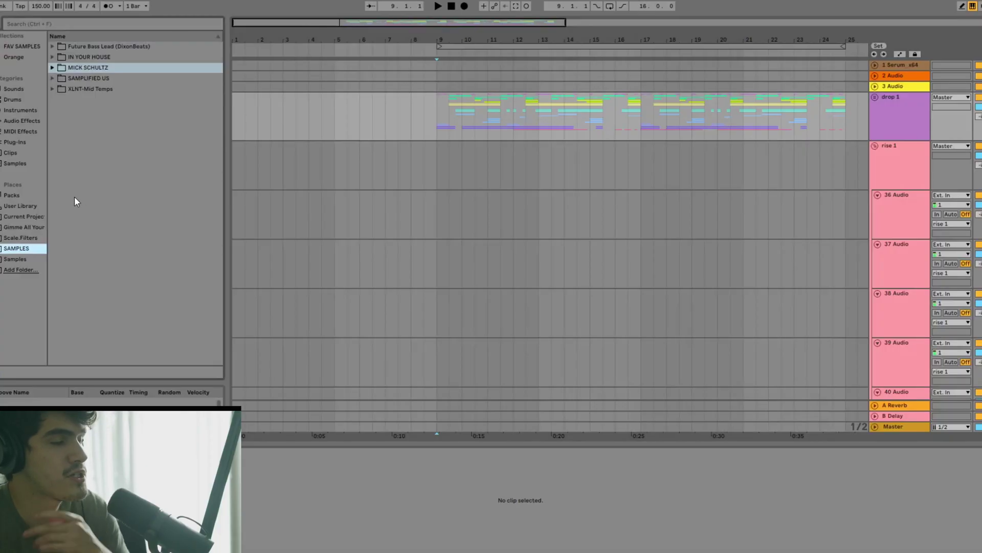
{"action": "left_click", "coordinate": [437, 163]}
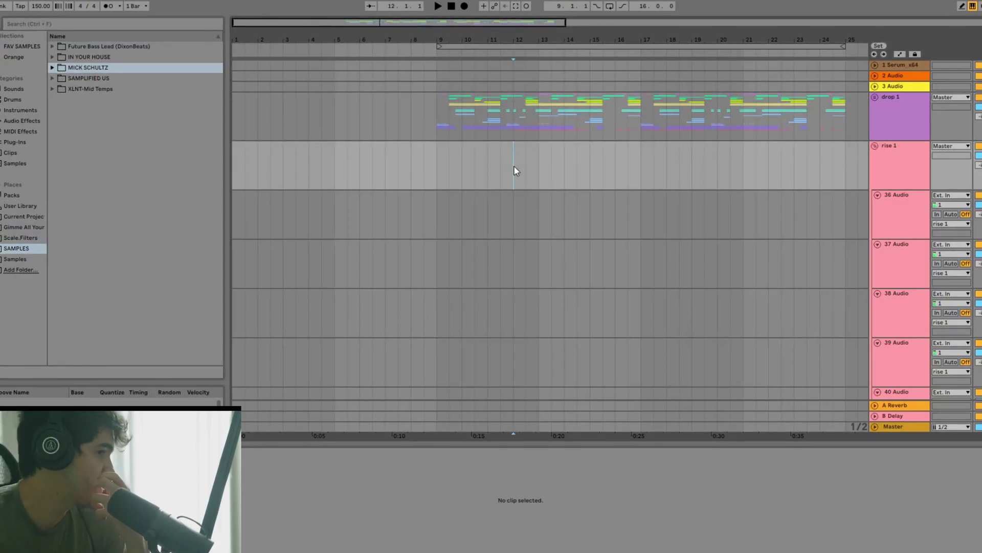
Open the FX folder of the Mick Schultz Paragon Kit Vol. 2 and audition its samples
{"action": "left_click", "coordinate": [52, 67]}
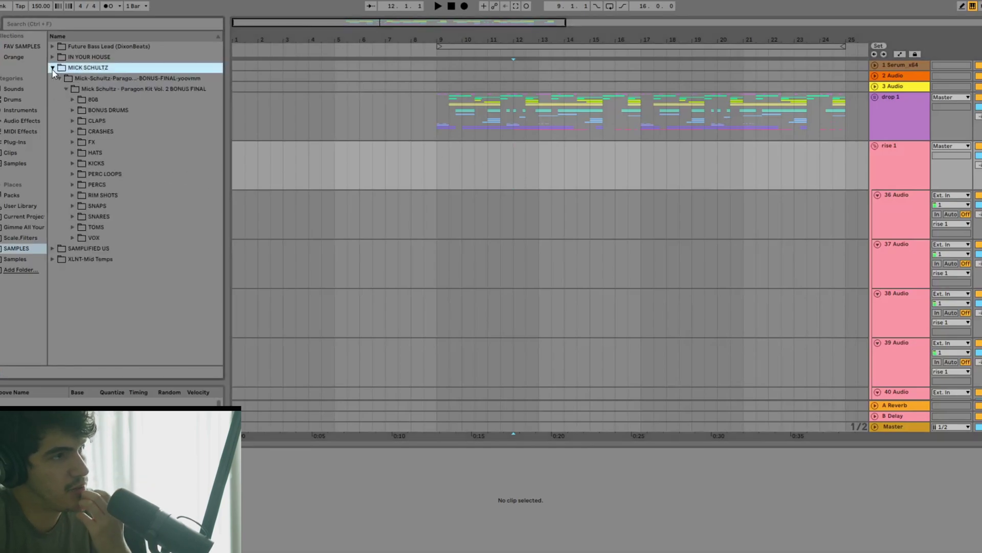
{"action": "left_click", "coordinate": [72, 142]}
{"action": "left_click", "coordinate": [174, 217]}
{"action": "left_click", "coordinate": [191, 260]}
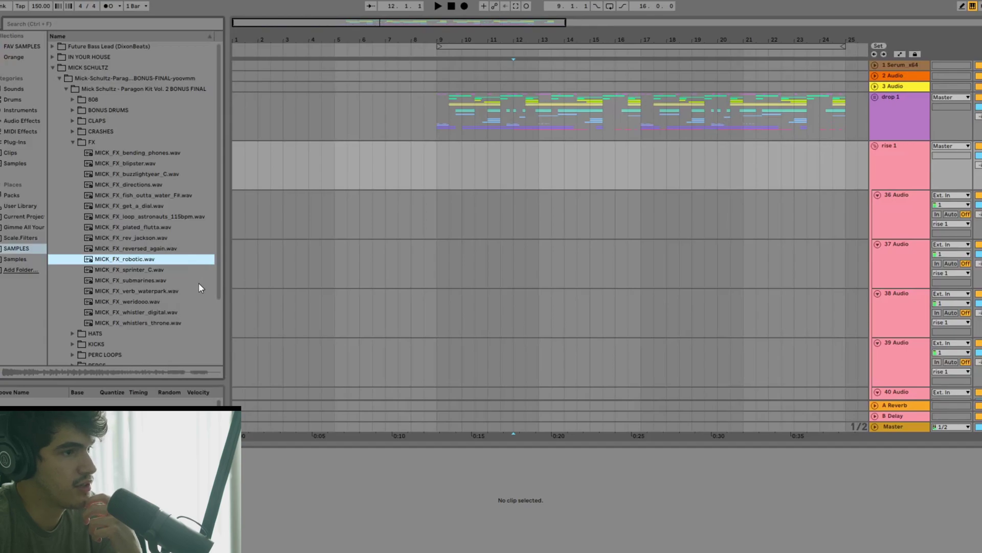
{"action": "left_click", "coordinate": [200, 284]}
{"action": "left_click", "coordinate": [156, 323]}
Place MICK_FX_whistlers_throne on track 36 and MICK_FX_weridooo on track 37 at bar 1, stretching the weridooo clip to 4.3.1
{"action": "left_click_drag", "start_coordinate": [157, 328], "coordinate": [237, 217]}
{"action": "left_click_drag", "start_coordinate": [151, 312], "coordinate": [235, 257]}
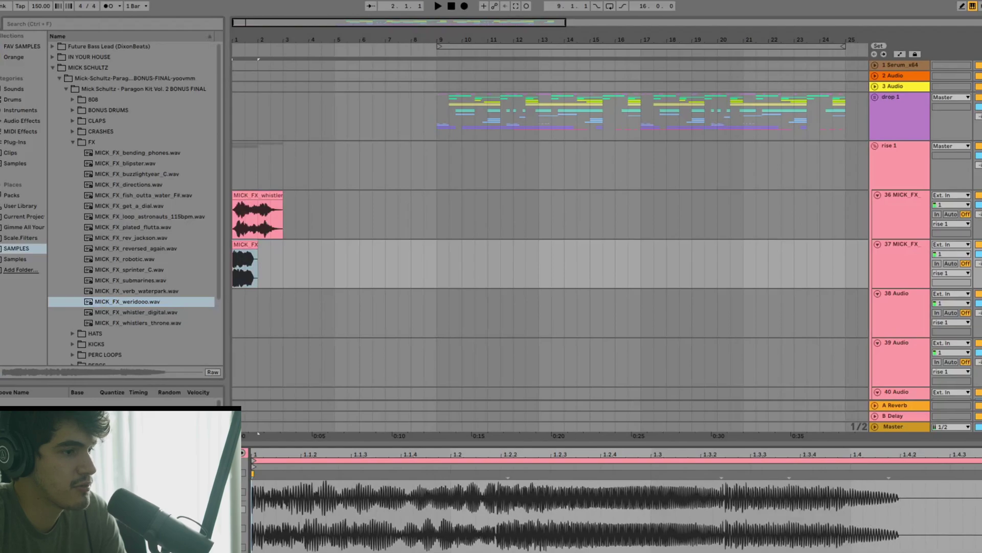
{"action": "left_click_drag", "start_coordinate": [266, 255], "coordinate": [284, 279]}
{"action": "left_click_drag", "start_coordinate": [527, 243], "coordinate": [326, 254]}
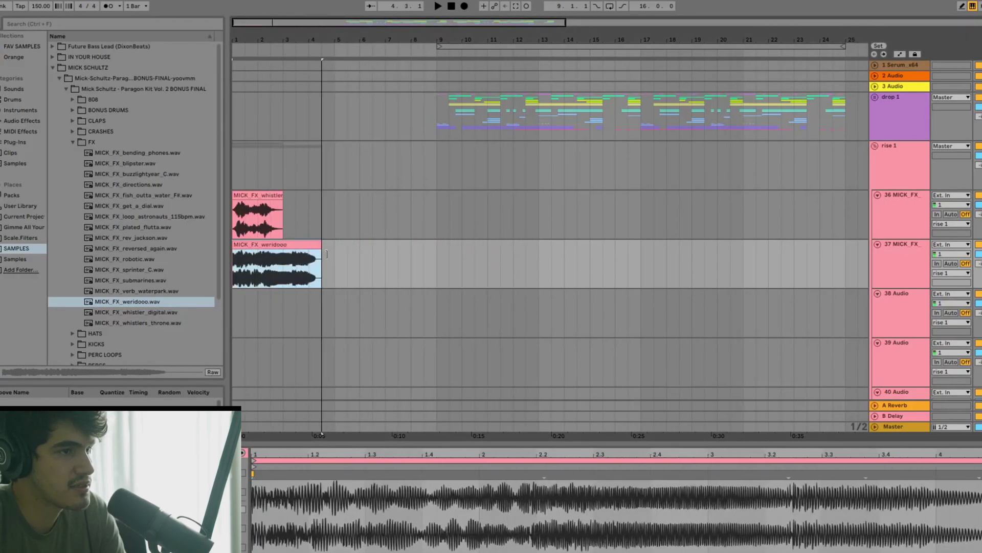
Play the two FX clips in the rise 1 group from bar 1
{"action": "key", "text": "space"}
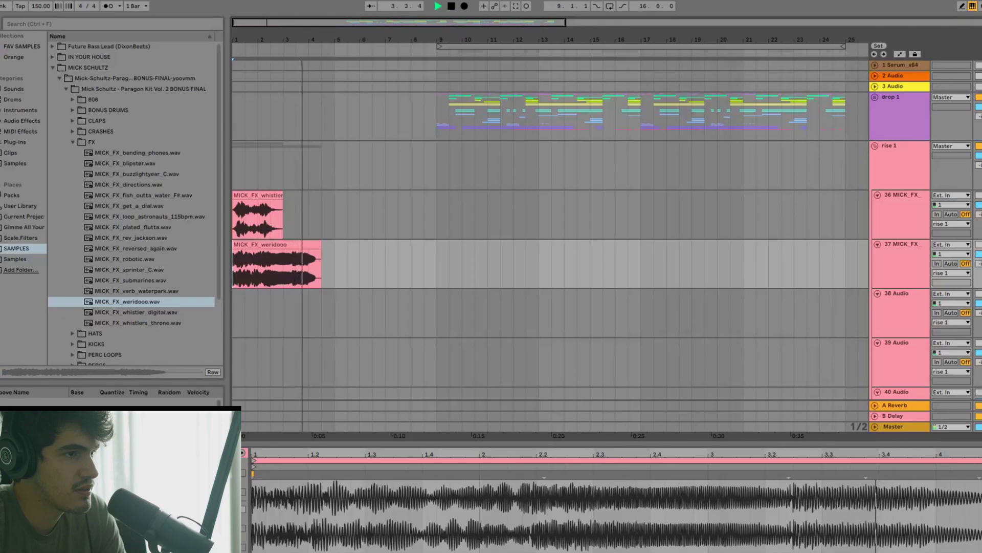
{"action": "key", "text": "space"}
{"action": "scroll", "coordinate": [246, 265], "scroll_direction": "up", "scroll_amount": 5}
{"action": "left_click", "coordinate": [372, 277]}
{"action": "key", "text": "space"}
{"action": "left_click_drag", "start_coordinate": [368, 274], "coordinate": [487, 278]}
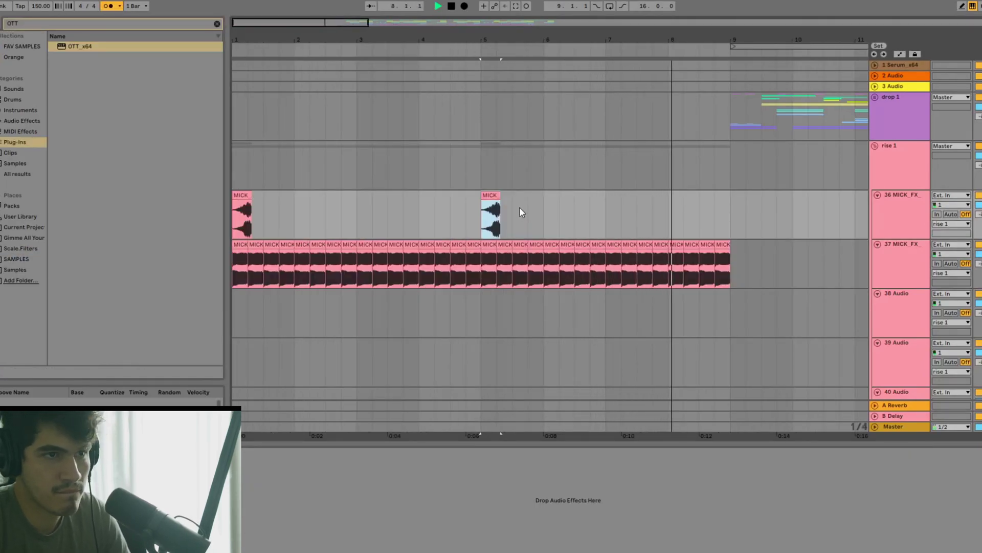
{"action": "key", "text": "space"}
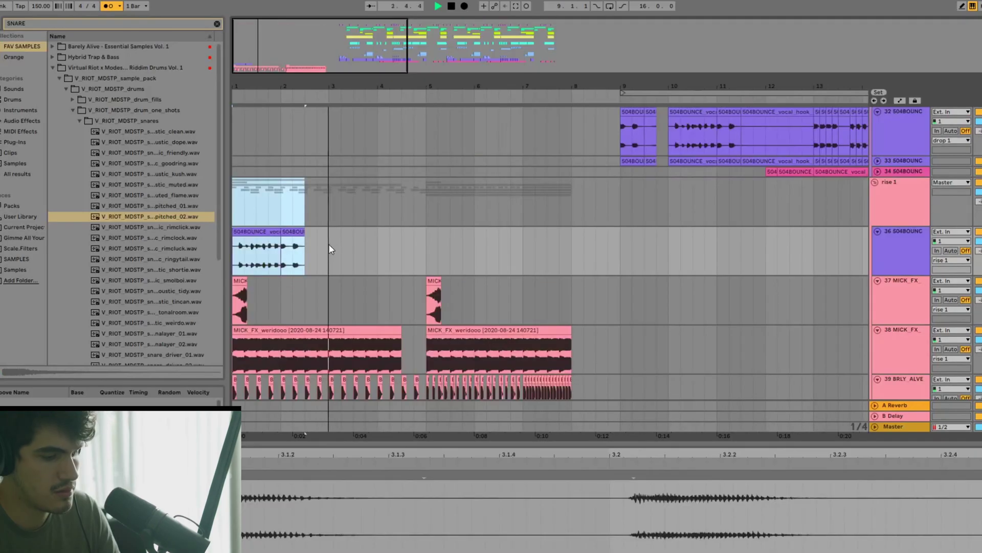
Paste the S04BOUNCE vocal hook clips at bar 3 on track 36 and play the rise from bar 1
{"action": "left_click", "coordinate": [329, 245]}
{"action": "key", "text": "ctrl+v"}
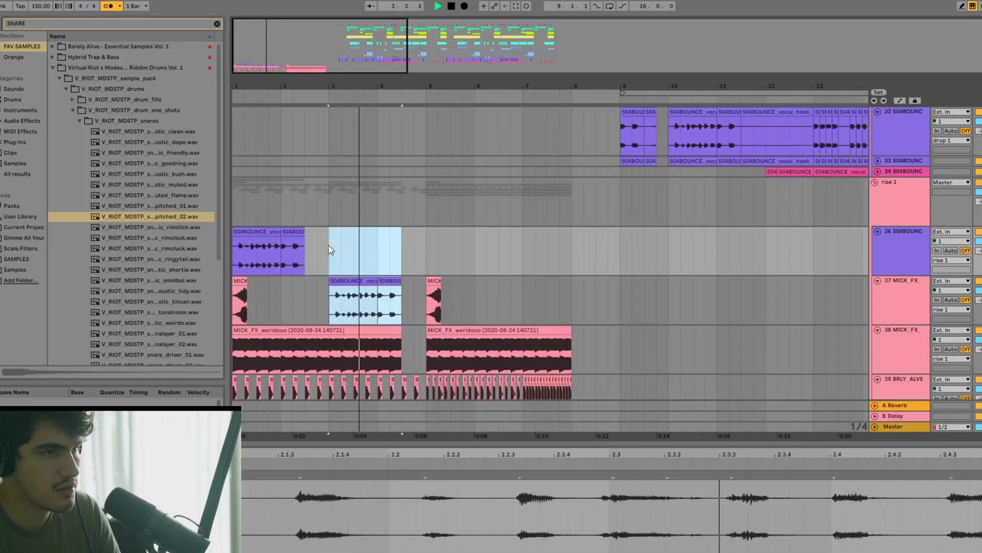
{"action": "left_click", "coordinate": [362, 302]}
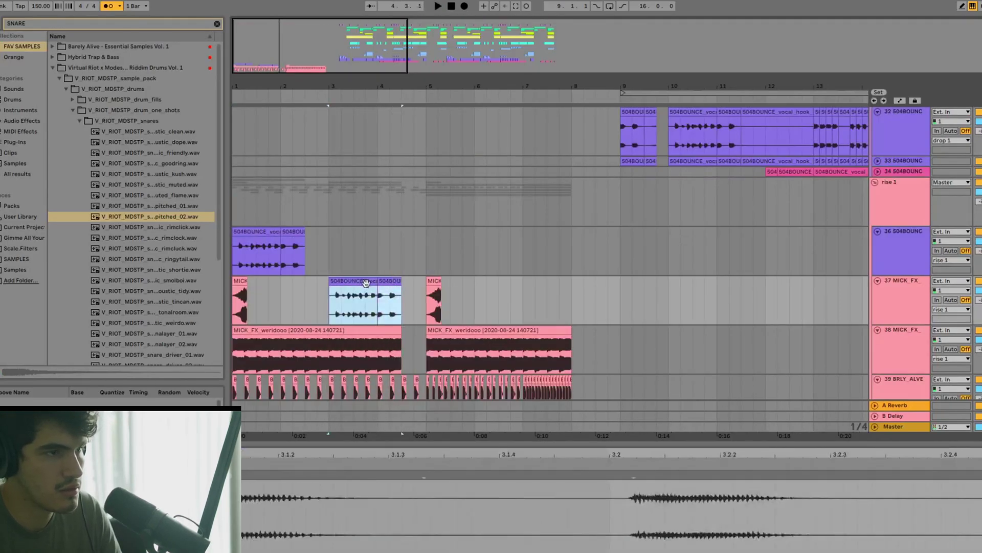
{"action": "left_click_drag", "start_coordinate": [361, 302], "coordinate": [361, 260]}
{"action": "left_click", "coordinate": [236, 214]}
{"action": "left_click", "coordinate": [236, 218]}
{"action": "key", "text": "space"}
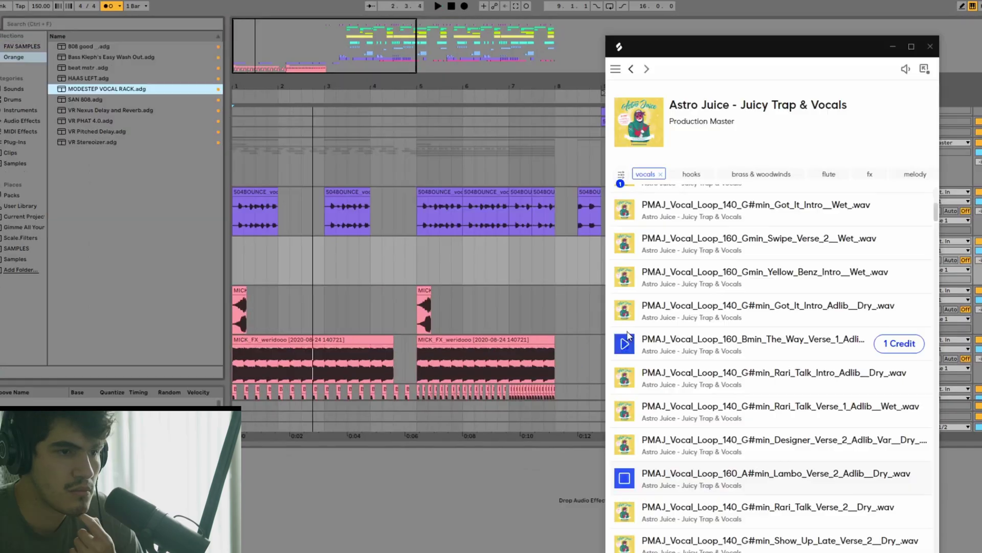
Get the PMAJ G#min Rari_Talk_Verse_2 dry vocal loop in Splice, place it on track 37 at bar 1 and play it
{"action": "scroll", "coordinate": [629, 336], "scroll_direction": "down", "scroll_amount": 1}
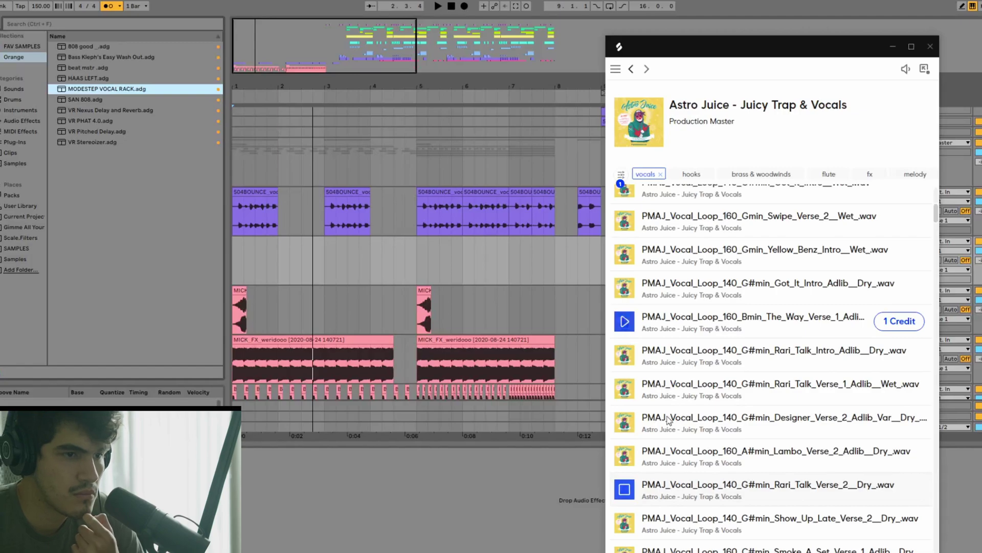
{"action": "left_click", "coordinate": [877, 488]}
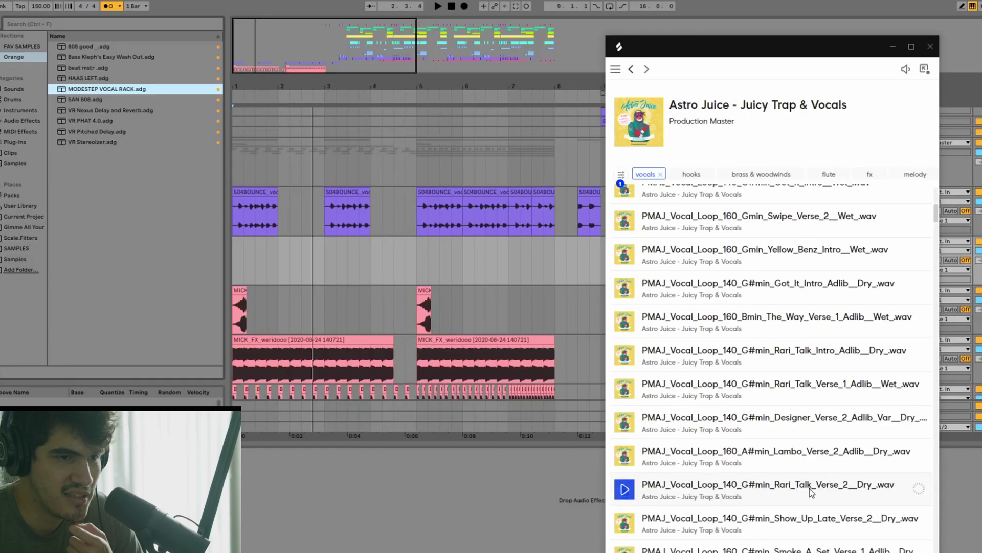
{"action": "left_click_drag", "start_coordinate": [819, 490], "coordinate": [238, 265]}
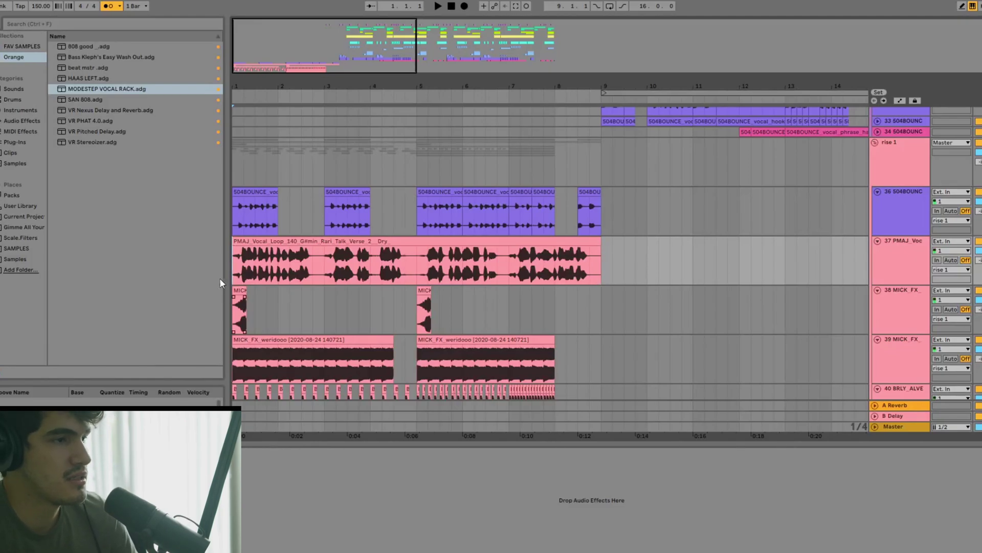
{"action": "left_click", "coordinate": [236, 265]}
{"action": "key", "text": "space"}
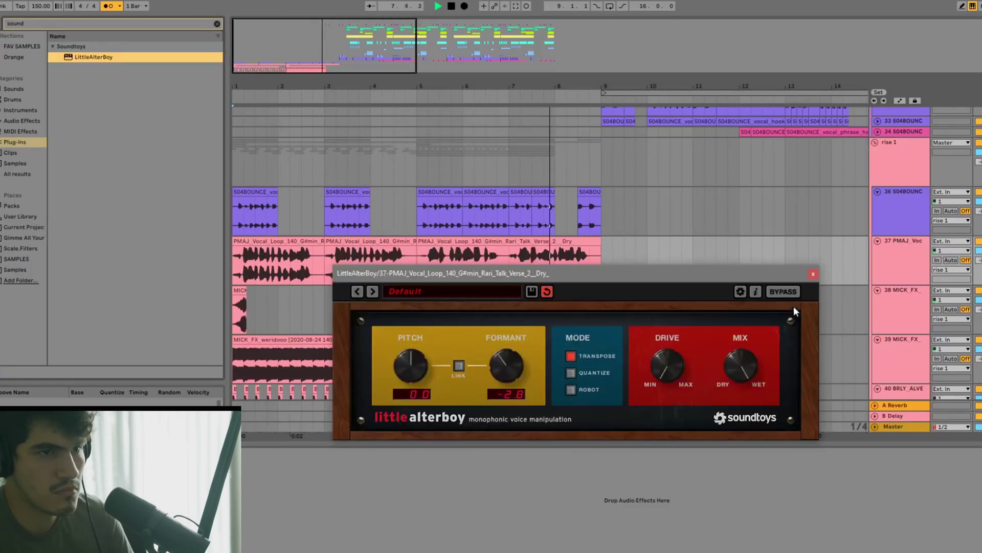
Close LittleAlterBoy, split the PMAJ vocal on track 37 at bar 8 and play from the split
{"action": "left_click", "coordinate": [810, 274]}
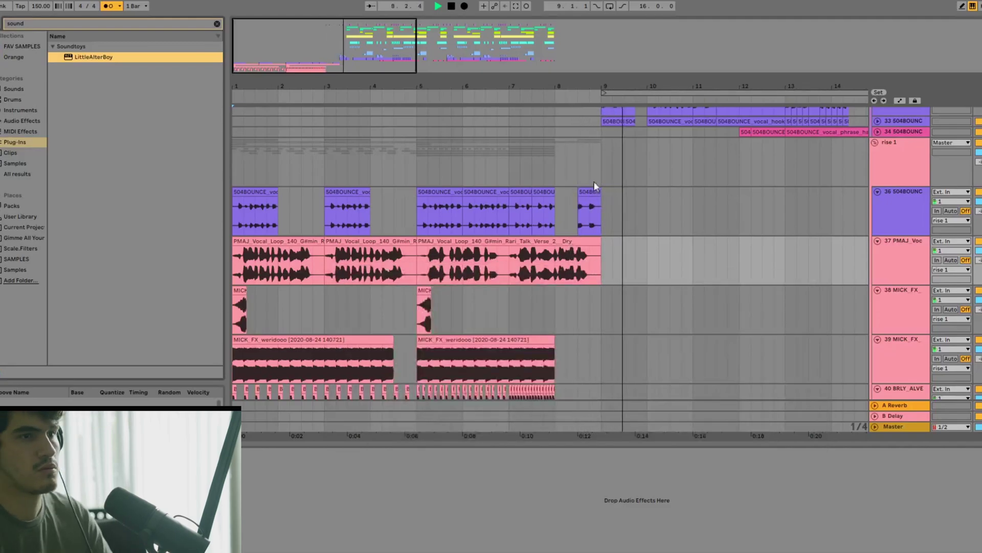
{"action": "key", "text": "space"}
{"action": "left_click", "coordinate": [554, 175]}
{"action": "scroll", "coordinate": [578, 249], "scroll_direction": "up", "scroll_amount": 3}
{"action": "scroll", "coordinate": [592, 262], "scroll_direction": "up", "scroll_amount": 2}
{"action": "scroll", "coordinate": [591, 265], "scroll_direction": "down", "scroll_amount": 3}
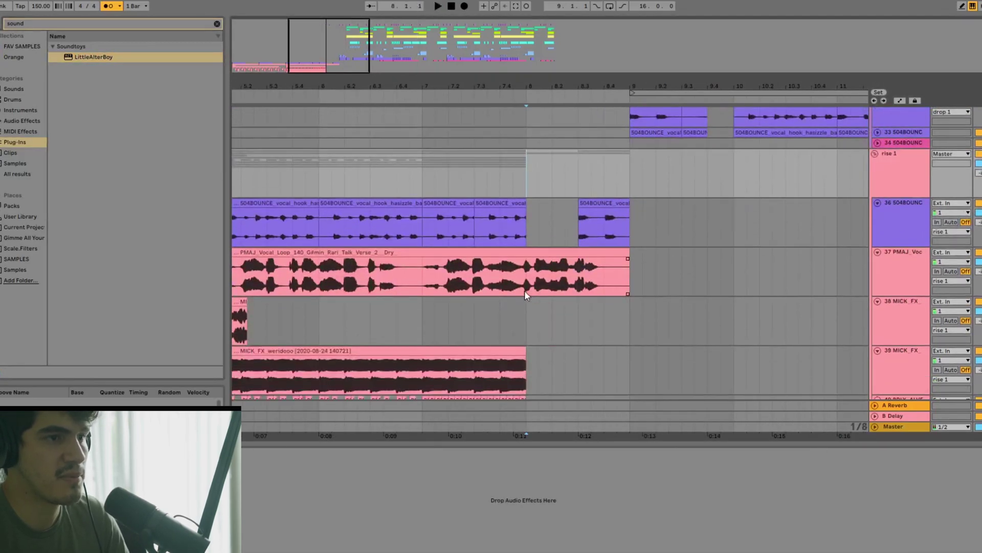
{"action": "left_click", "coordinate": [524, 288]}
{"action": "key", "text": "ctrl+e"}
{"action": "left_click", "coordinate": [530, 225]}
{"action": "key", "text": "space"}
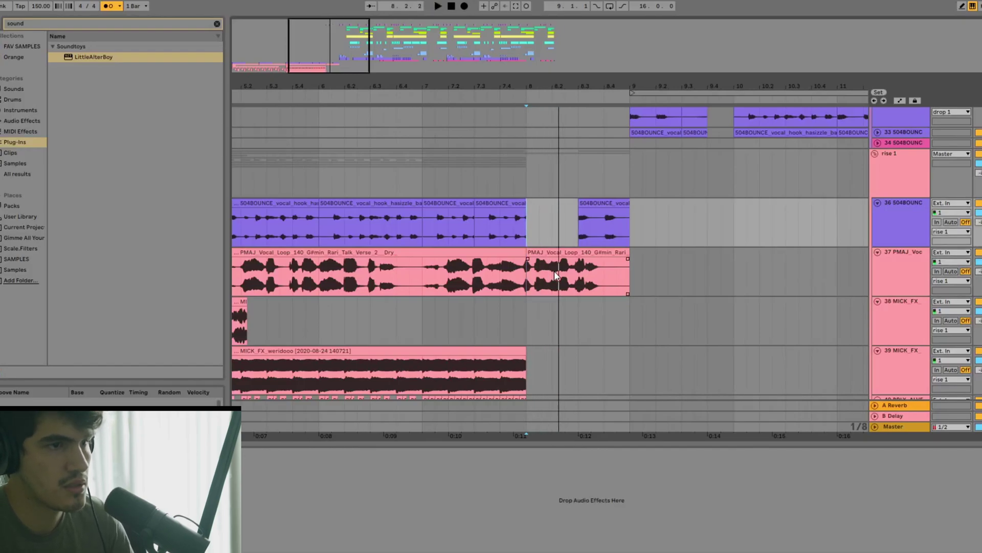
Delete the last sixteenth before beat 8.2 from the track 37 vocal and play from bar 8
{"action": "key", "text": "space"}
{"action": "scroll", "coordinate": [555, 271], "scroll_direction": "up", "scroll_amount": 3}
{"action": "left_click_drag", "start_coordinate": [550, 275], "coordinate": [541, 274]}
{"action": "key", "text": "Delete"}
{"action": "left_click", "coordinate": [499, 229]}
{"action": "key", "text": "space"}
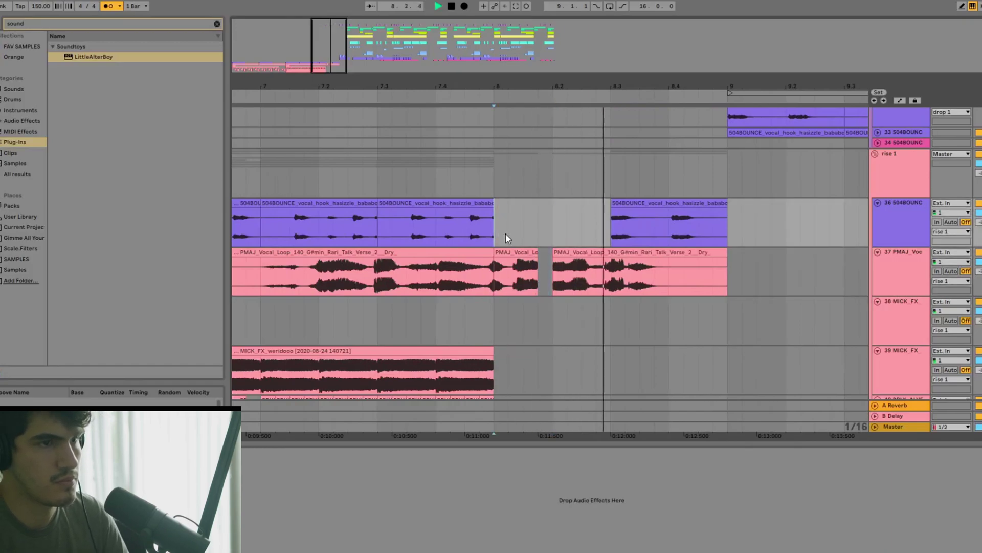
Play the rise with the chopped PMAJ vocal from bar 1
{"action": "scroll", "coordinate": [524, 259], "scroll_direction": "down", "scroll_amount": 5}
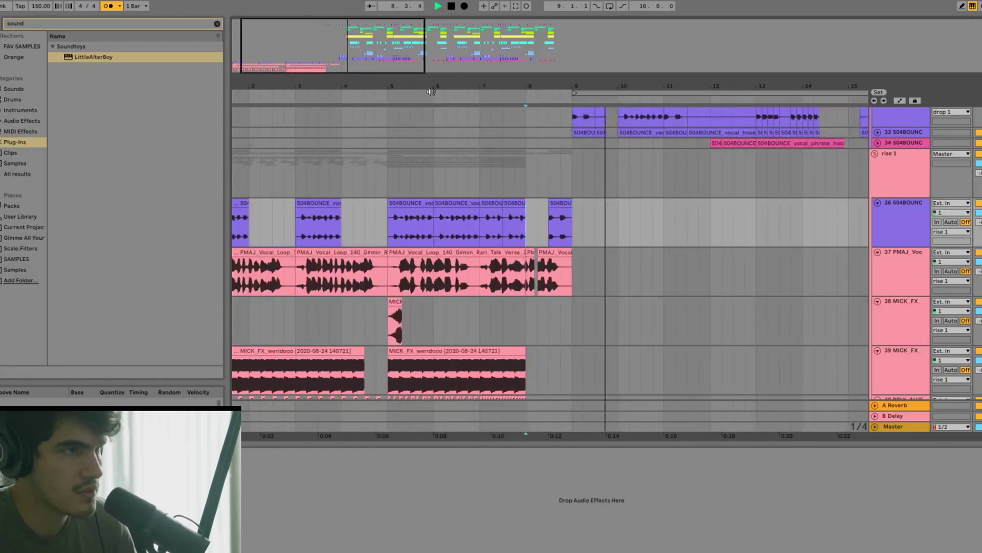
{"action": "scroll", "coordinate": [238, 170], "scroll_direction": "left", "scroll_amount": 2}
{"action": "left_click", "coordinate": [235, 171]}
{"action": "key", "text": "space"}
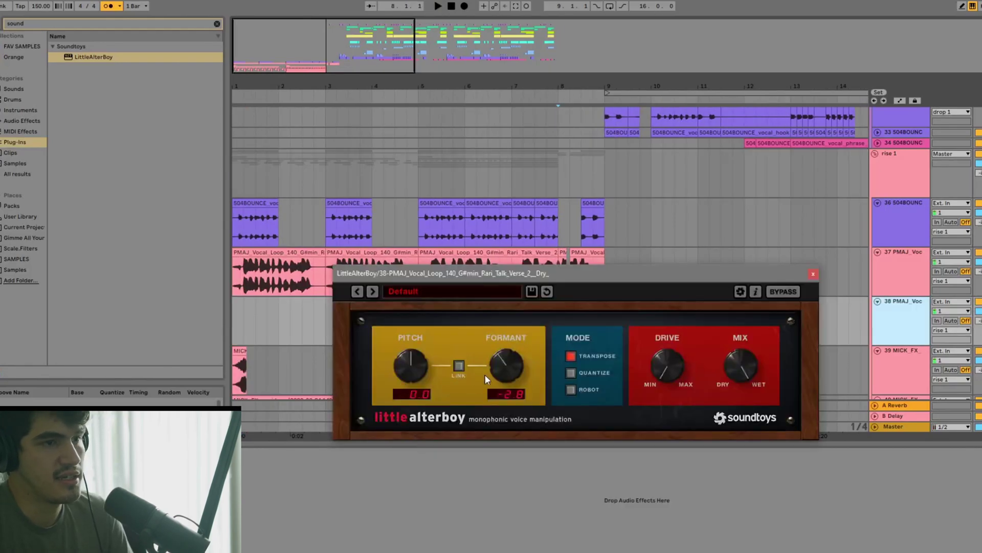
Set the LittleAlterBoy formant on track 38 to 3.2, close the plug-in and play the rise into the drop
{"action": "left_click_drag", "start_coordinate": [518, 346], "coordinate": [520, 342]}
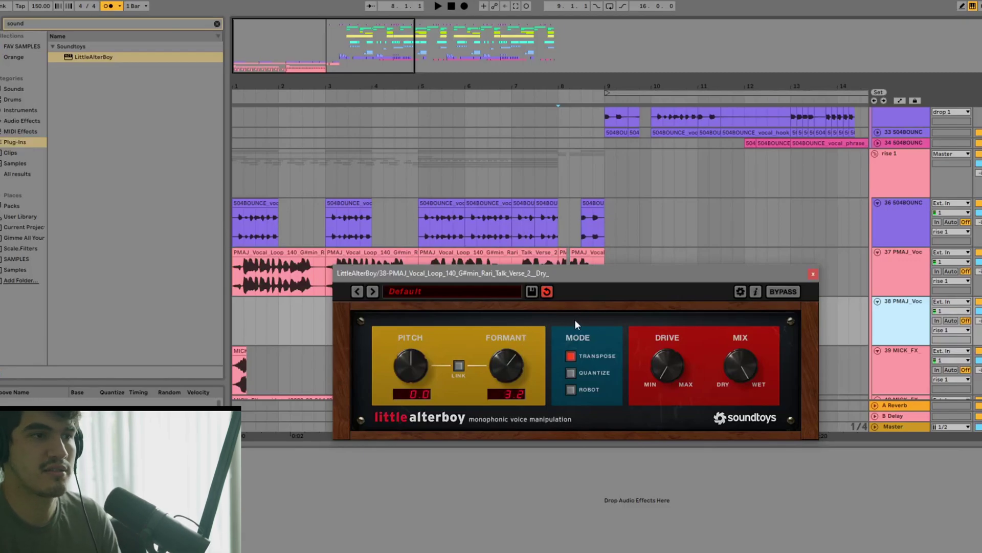
{"action": "left_click", "coordinate": [813, 274]}
{"action": "left_click", "coordinate": [562, 322]}
{"action": "key", "text": "space"}
{"action": "scroll", "coordinate": [561, 322], "scroll_direction": "up", "scroll_amount": 1}
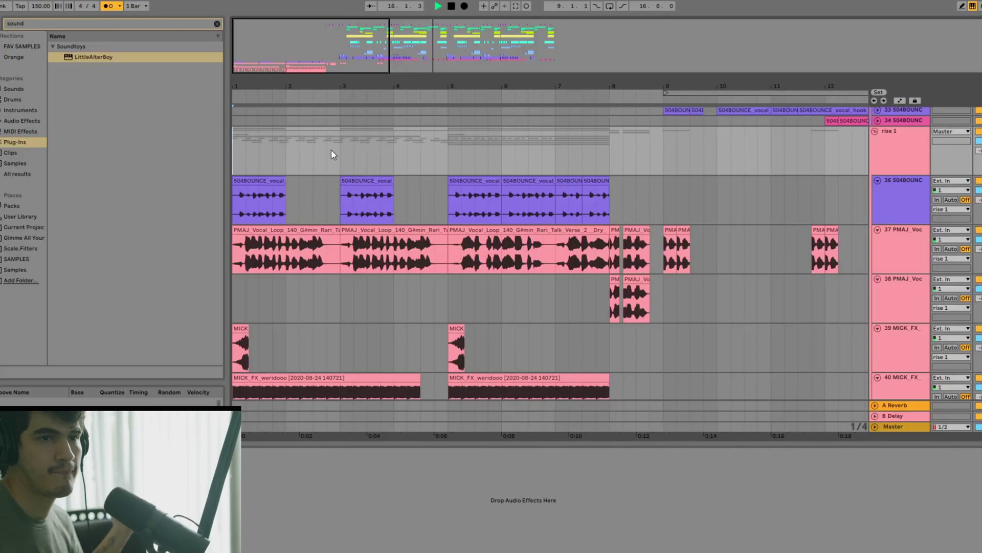
{"action": "key", "text": "space"}
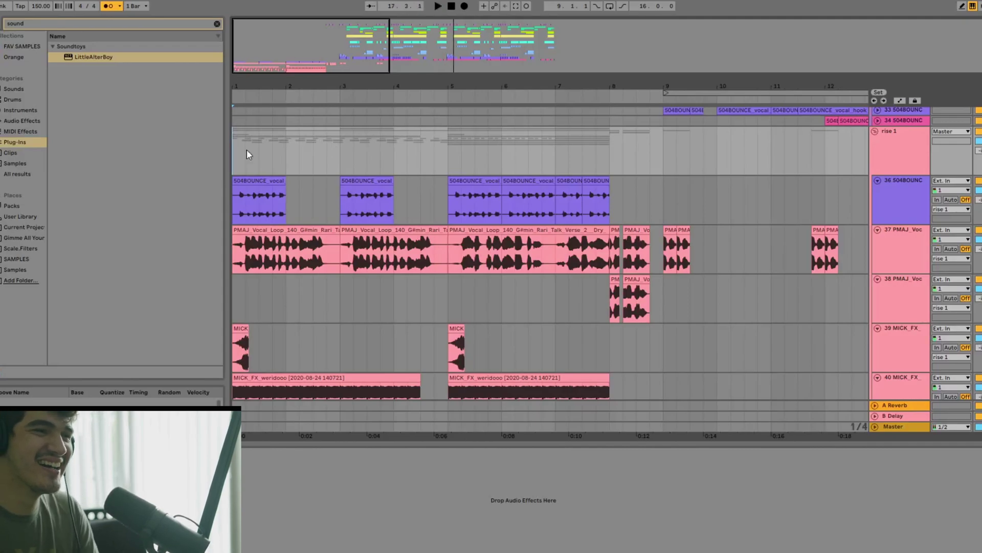
{"action": "scroll", "coordinate": [528, 265], "scroll_direction": "down", "scroll_amount": 3}
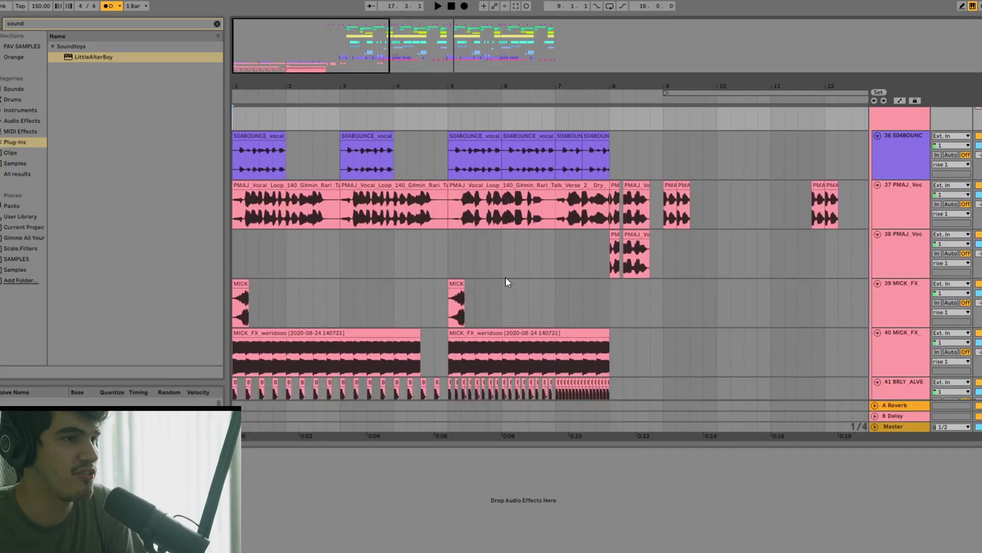
{"action": "scroll", "coordinate": [532, 262], "scroll_direction": "down", "scroll_amount": 1}
{"action": "scroll", "coordinate": [537, 262], "scroll_direction": "up", "scroll_amount": 2}
{"action": "scroll", "coordinate": [542, 262], "scroll_direction": "down", "scroll_amount": 4}
{"action": "scroll", "coordinate": [573, 291], "scroll_direction": "up", "scroll_amount": 5}
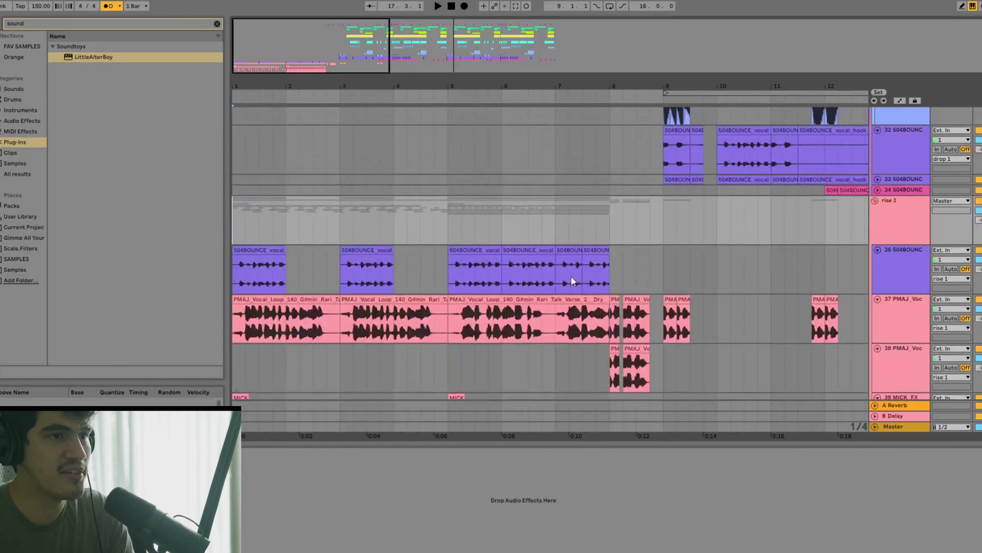
Collapse the 22 Group of Serum tracks in the arrangement
{"action": "scroll", "coordinate": [615, 279], "scroll_direction": "up", "scroll_amount": 2}
{"action": "scroll", "coordinate": [852, 284], "scroll_direction": "up", "scroll_amount": 8}
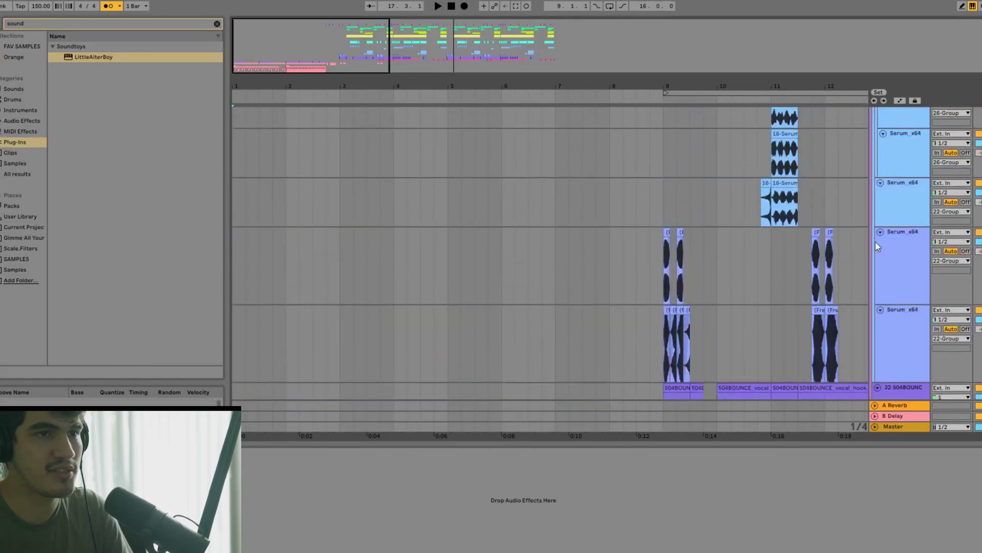
{"action": "scroll", "coordinate": [879, 153], "scroll_direction": "up", "scroll_amount": 2}
{"action": "left_click", "coordinate": [877, 217]}
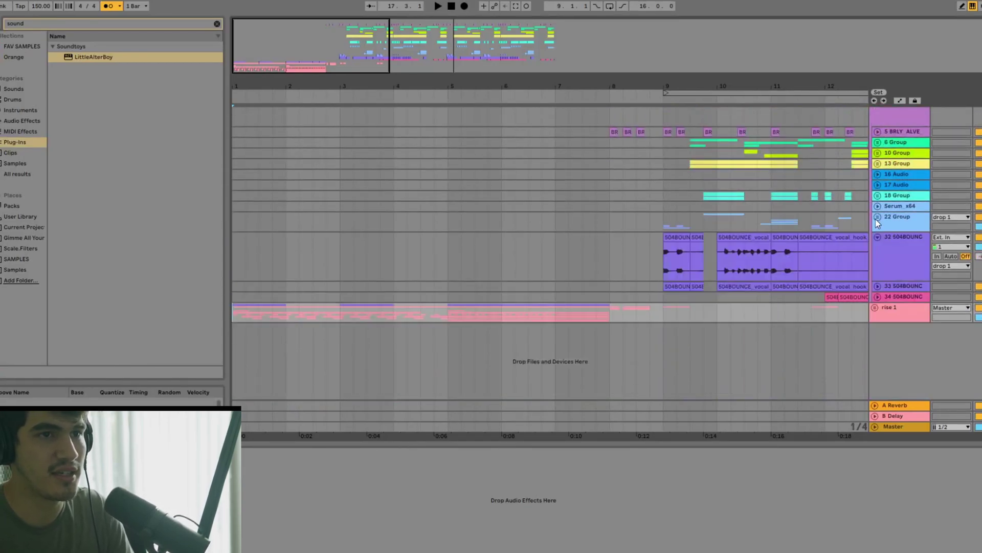
{"action": "scroll", "coordinate": [878, 148], "scroll_direction": "up", "scroll_amount": 2}
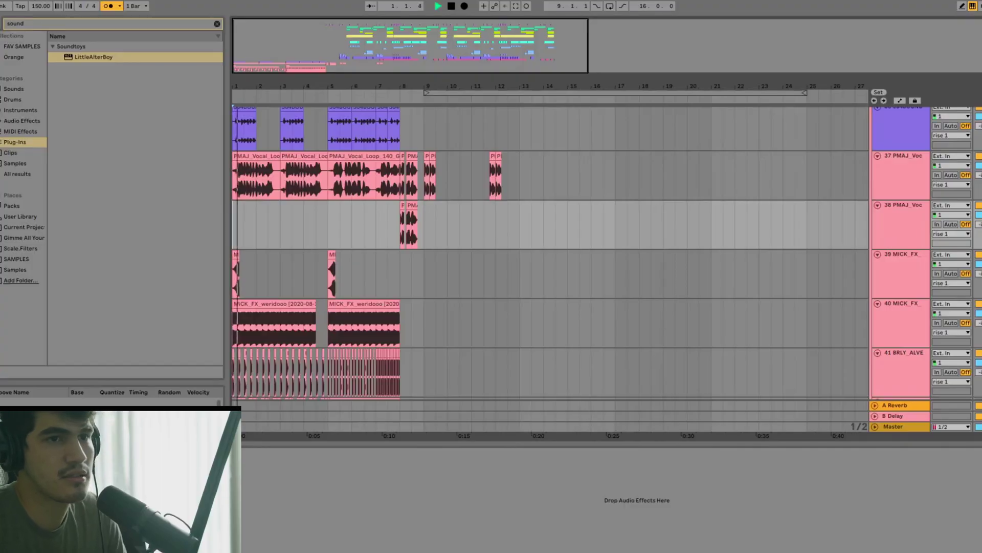
Insert a new audio track after the PMAJ vocal track 38
{"action": "scroll", "coordinate": [523, 232], "scroll_direction": "up", "scroll_amount": 2}
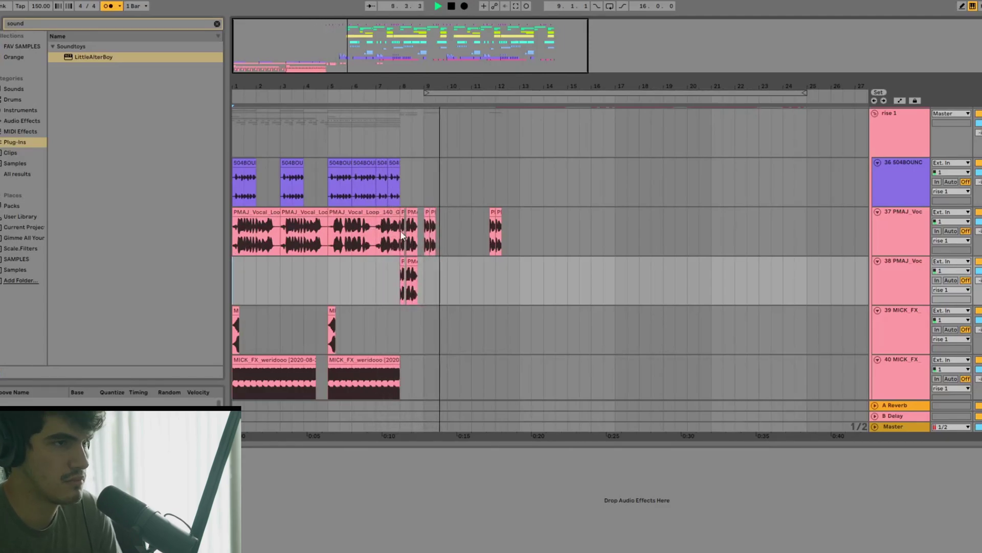
{"action": "key", "text": "super"}
{"action": "key", "text": "super"}
{"action": "right_click", "coordinate": [917, 299]}
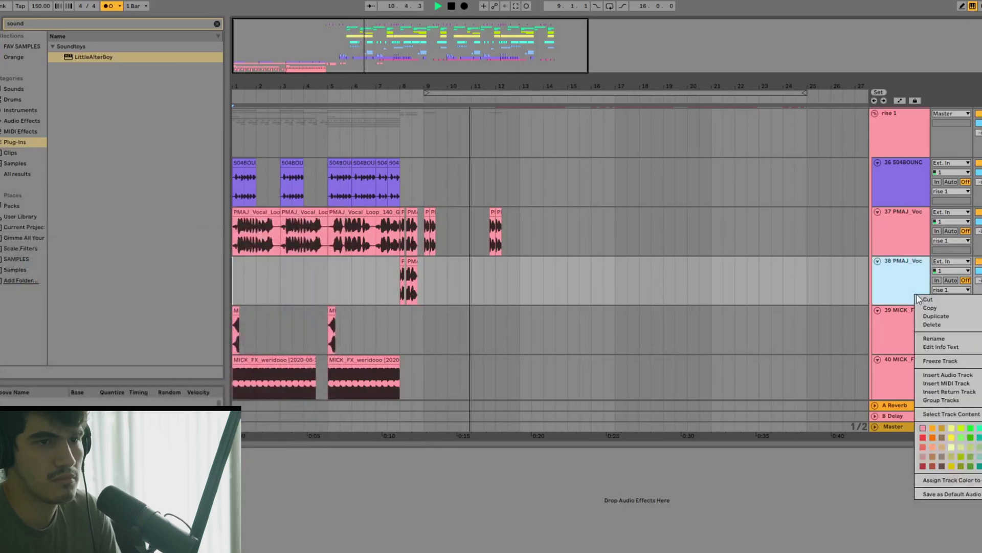
{"action": "left_click", "coordinate": [948, 375]}
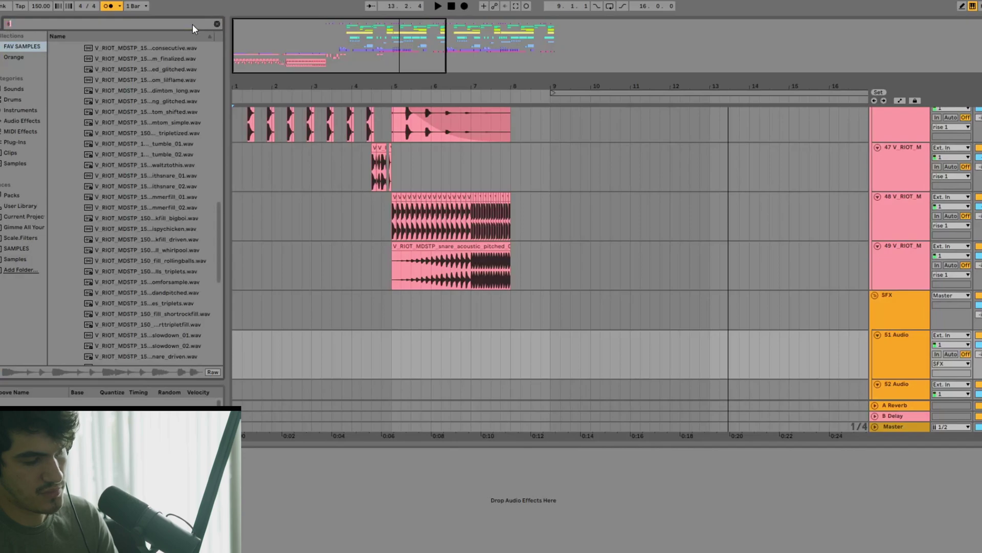
Search the lower-case-named Samples folder for "swee"
{"action": "type", "text": "swee"}
{"action": "left_click", "coordinate": [31, 239]}
{"action": "left_click", "coordinate": [20, 269]}
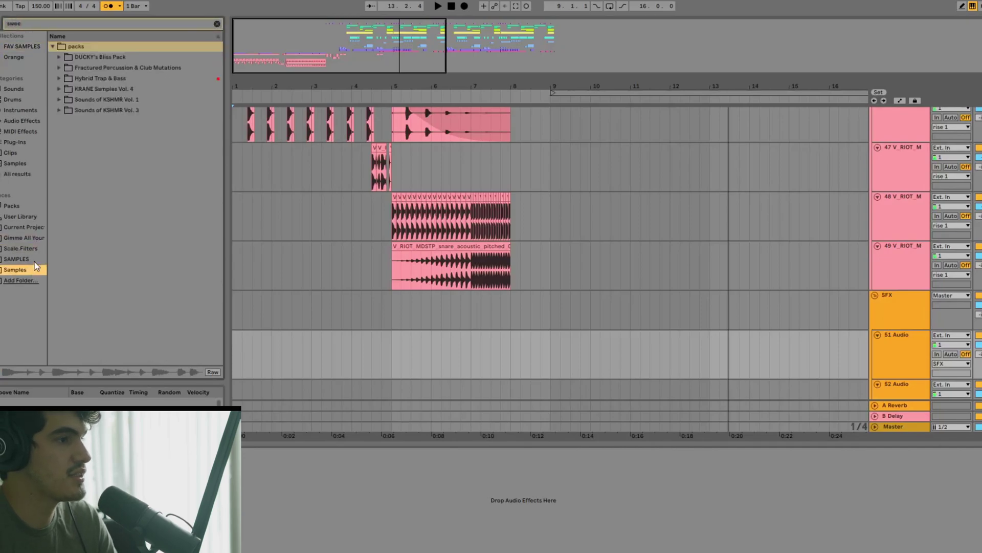
Open the long sweep-ups of KSHMR_FX in Sounds of KSHMR Vol. 1 and preview KSHMR_Long_Sweep_Up_04.aif
{"action": "left_click", "coordinate": [62, 100]}
{"action": "left_click", "coordinate": [67, 111]}
{"action": "left_click", "coordinate": [71, 121]}
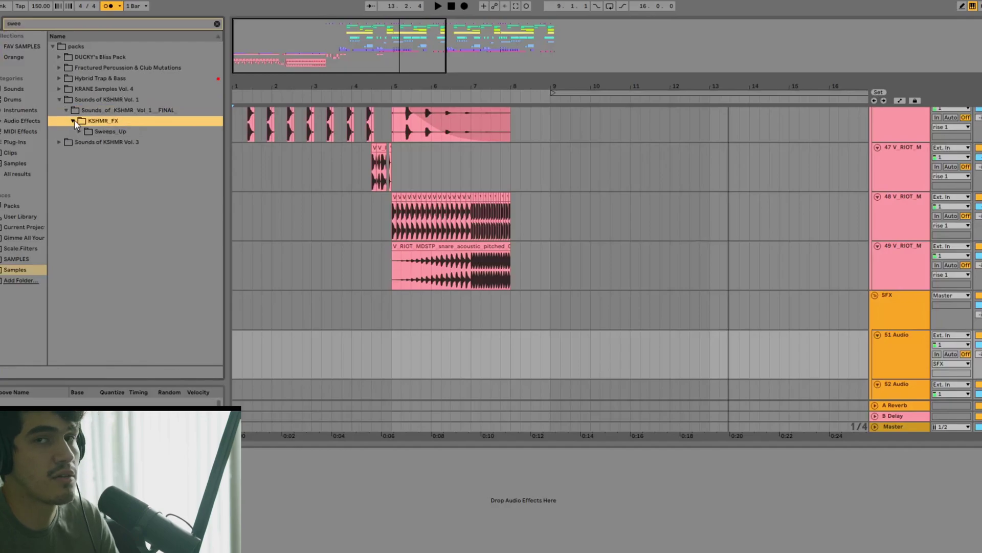
{"action": "left_click", "coordinate": [97, 131]}
{"action": "left_click", "coordinate": [107, 142]}
{"action": "left_click", "coordinate": [113, 153]}
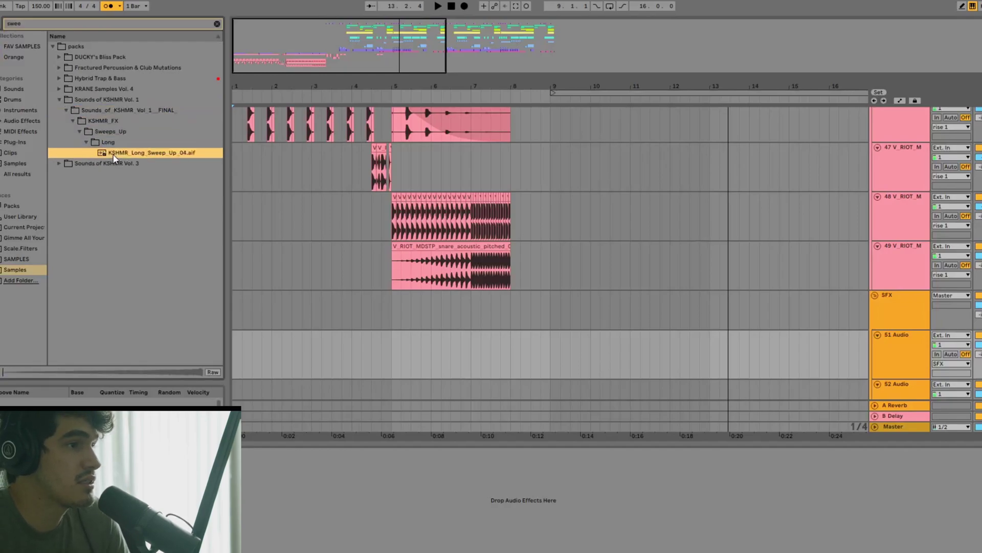
Place KSHMR_Long_Sweep_Up_04 on track 51, trim it to span bars 5 to 8 with a full-length fade-in, and play from bar 5
{"action": "left_click_drag", "start_coordinate": [152, 153], "coordinate": [232, 341]}
{"action": "left_click_drag", "start_coordinate": [548, 337], "coordinate": [503, 347]}
{"action": "left_click_drag", "start_coordinate": [352, 331], "coordinate": [392, 331]}
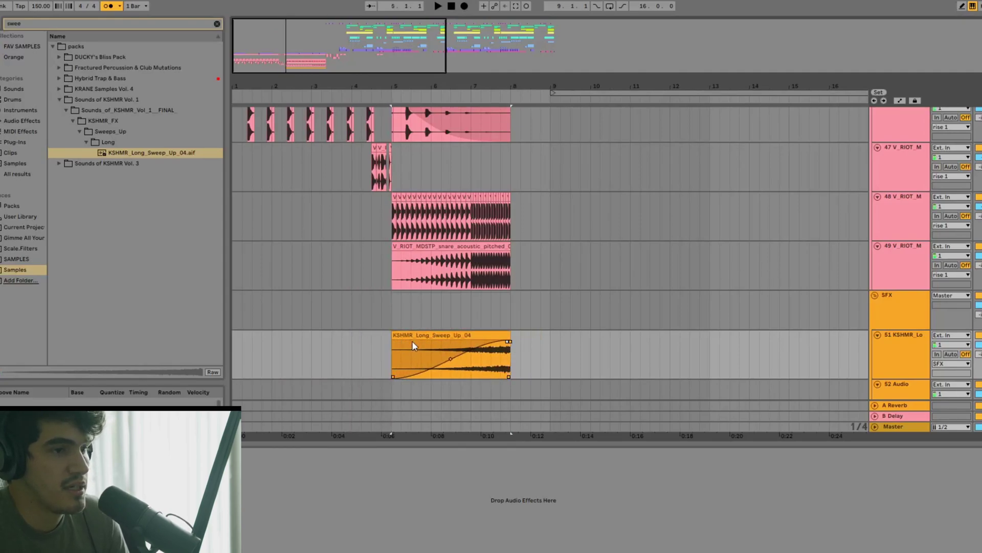
{"action": "left_click", "coordinate": [396, 326]}
{"action": "left_click_drag", "start_coordinate": [451, 359], "coordinate": [449, 361]}
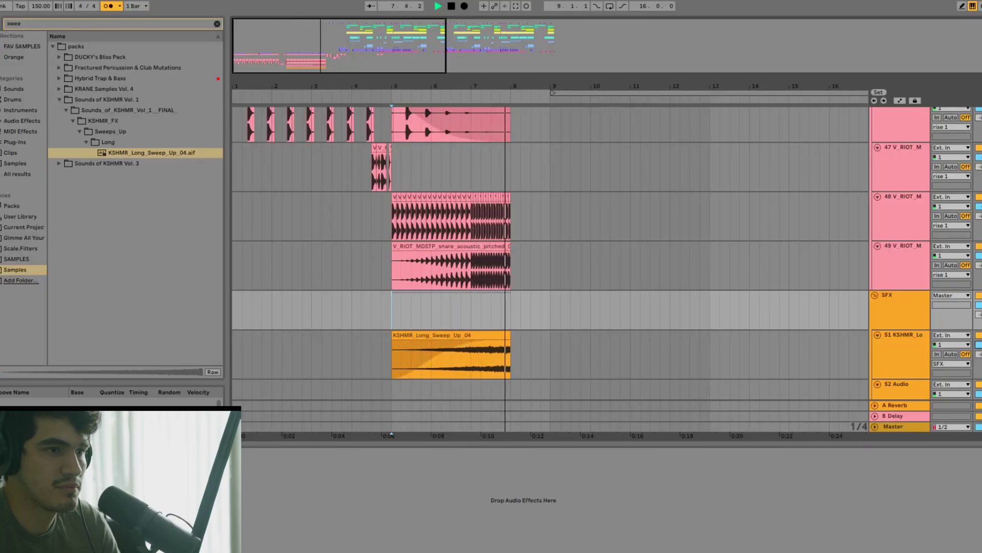
Collapse the opened KSHMR sweep folders in the sample browser
{"action": "left_click", "coordinate": [80, 133]}
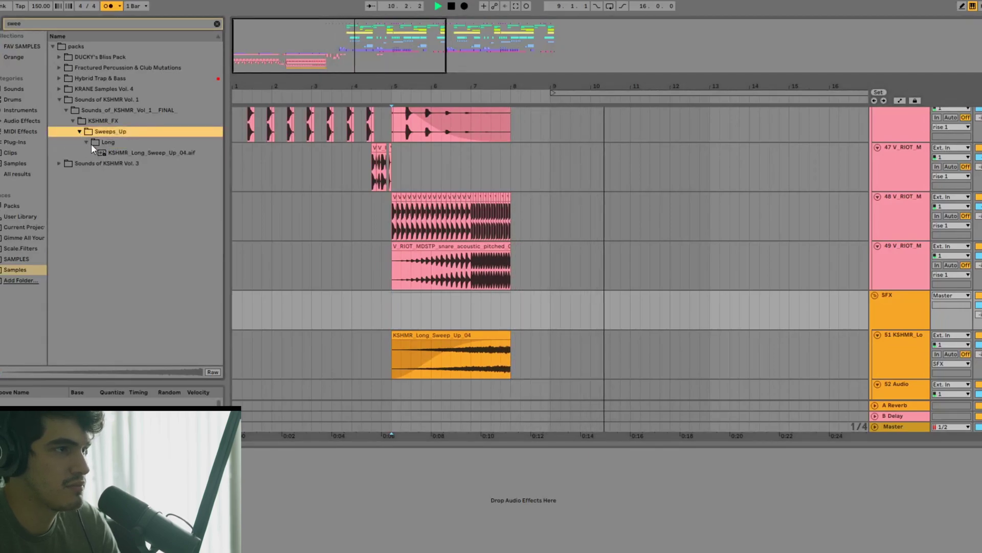
{"action": "key", "text": "Left"}
{"action": "key", "text": "Left"}
{"action": "key", "text": "Left"}
{"action": "key", "text": "Left"}
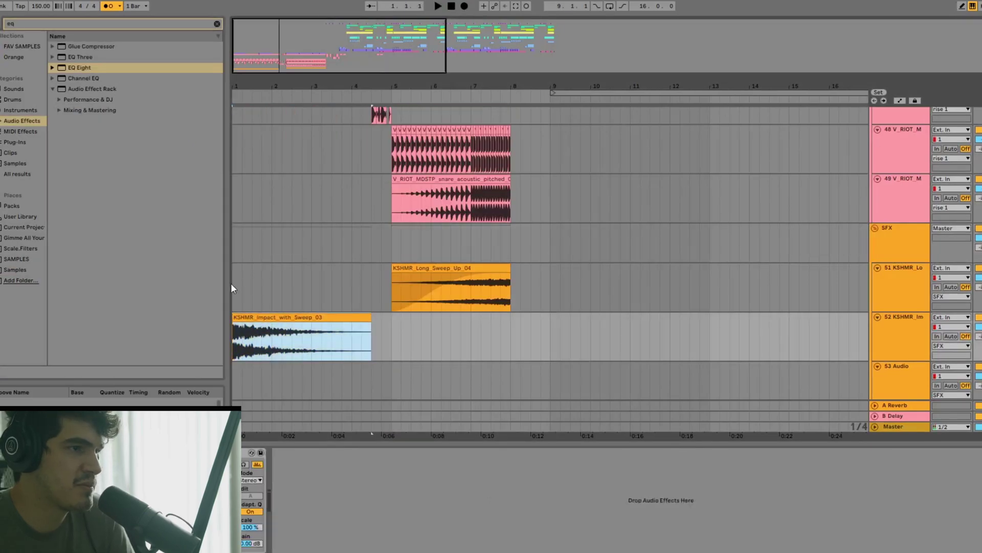
Play the rise from bar 1 with the KSHMR_Impact_with_Sweep_03 sample on track 52
{"action": "left_click", "coordinate": [234, 286]}
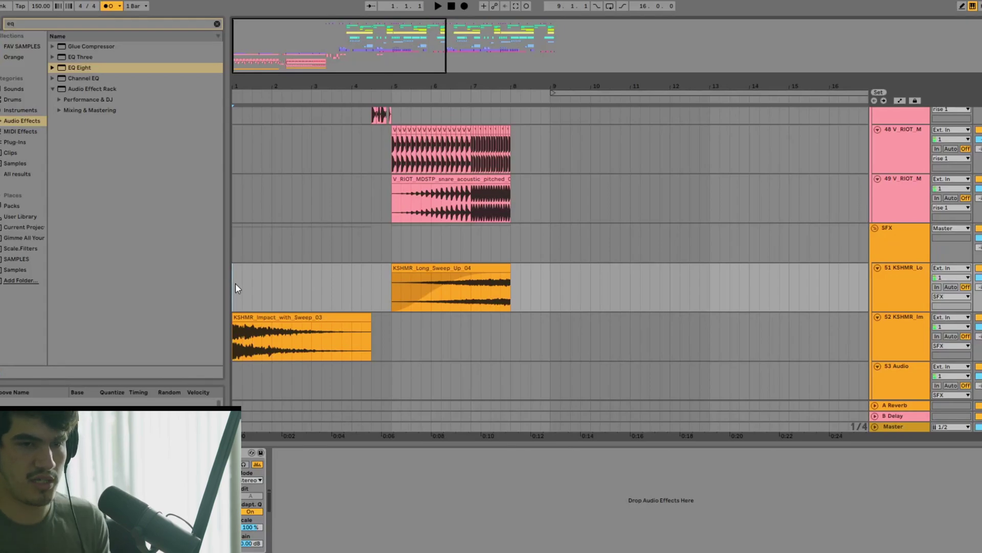
{"action": "key", "text": "space"}
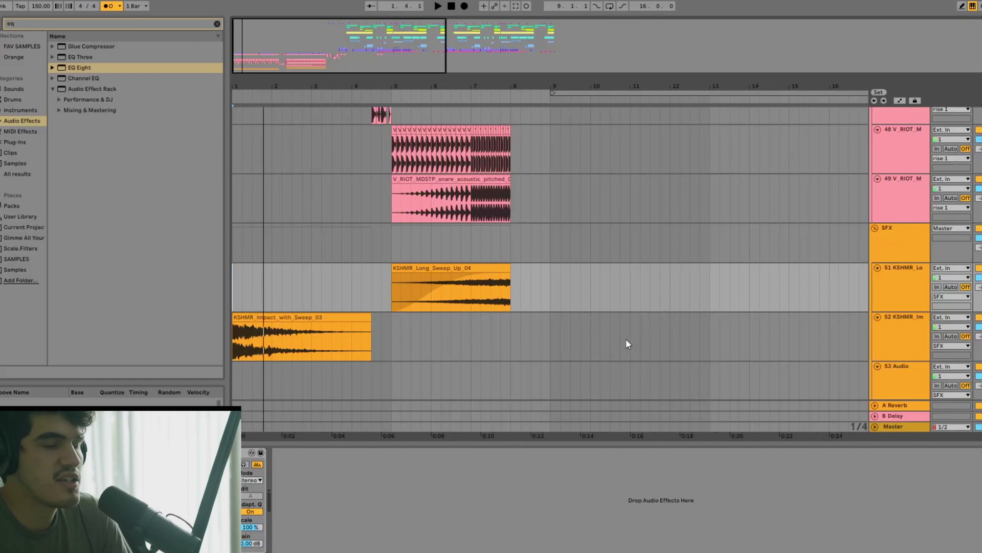